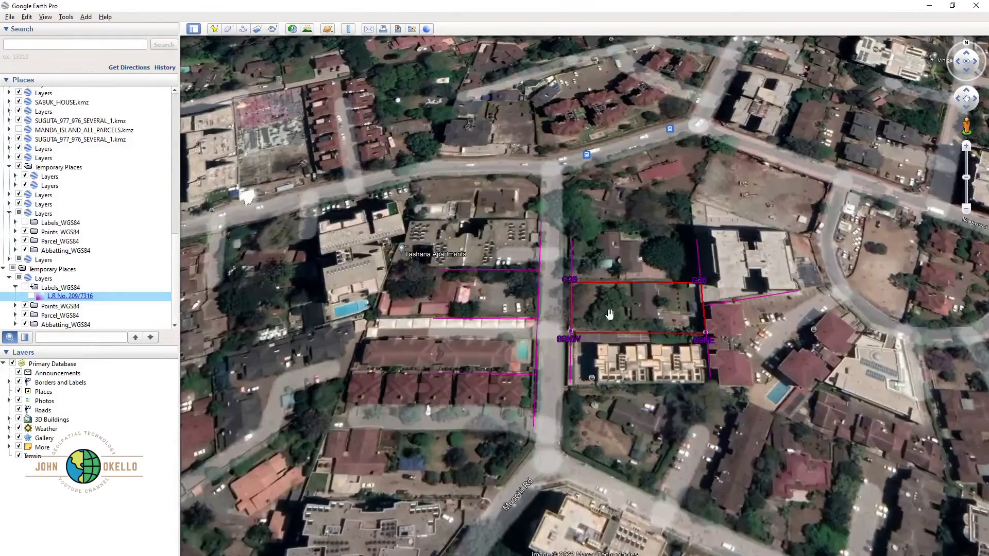
Look over the parcel in Google Earth Pro, its Plotting.dwg drawing in Civil 3D and the Plotting.pdf plan in Acrobat.
scroll(643, 275, "up", 2)
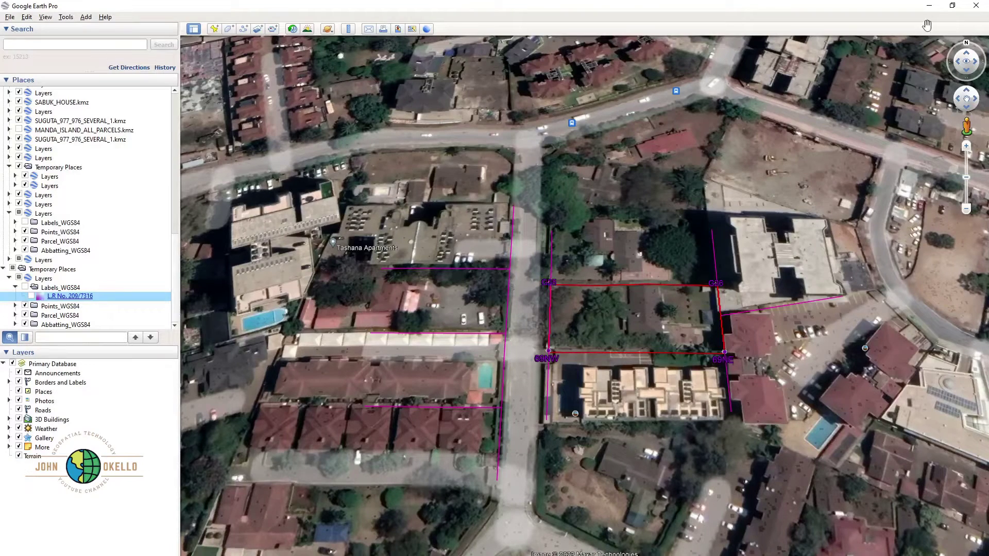
left_click(930, 7)
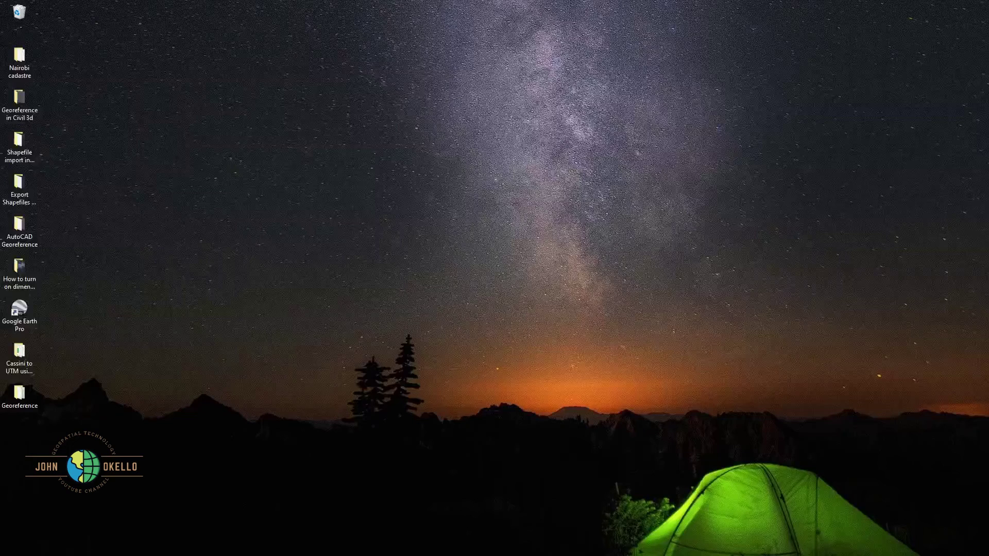
key("alt+Tab")
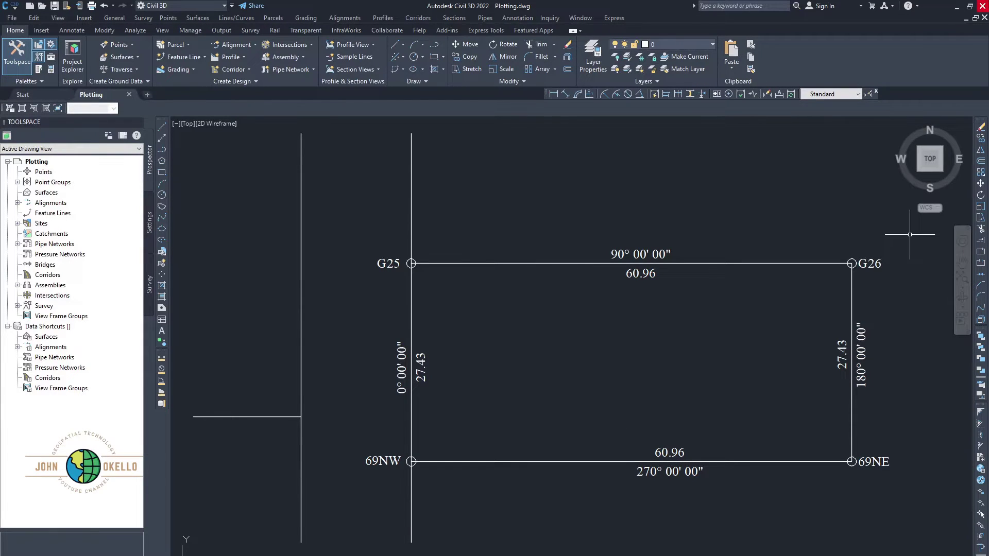
left_click(956, 8)
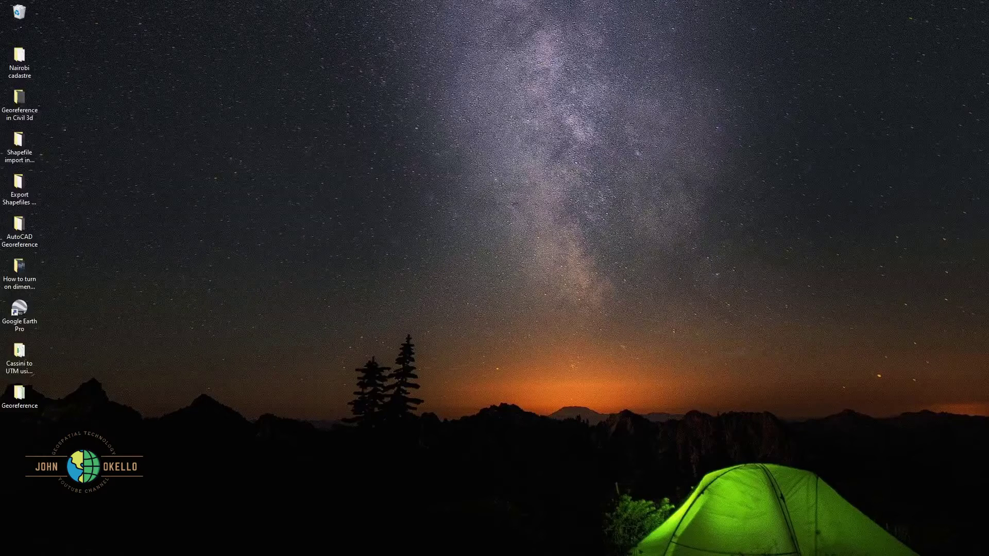
key("alt+Tab")
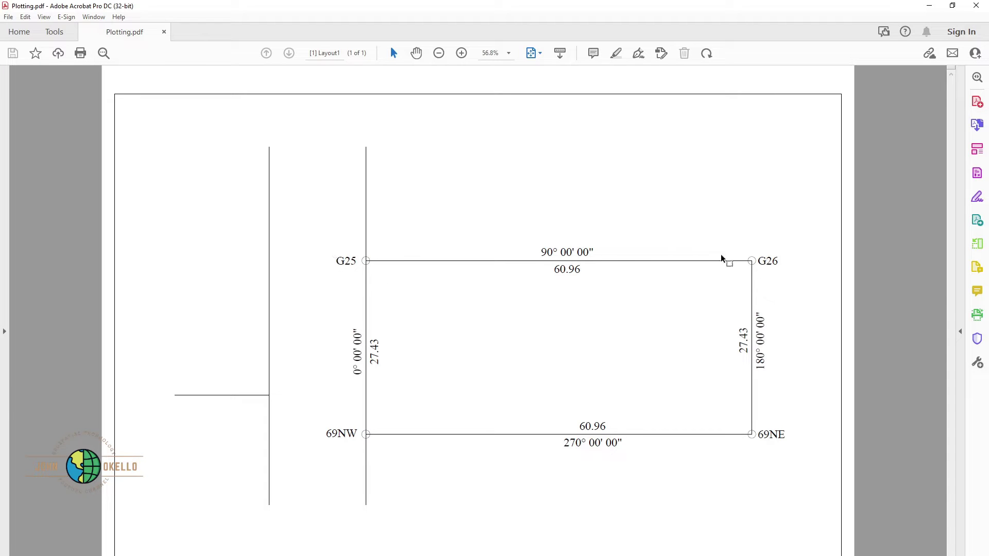
left_click(936, 12)
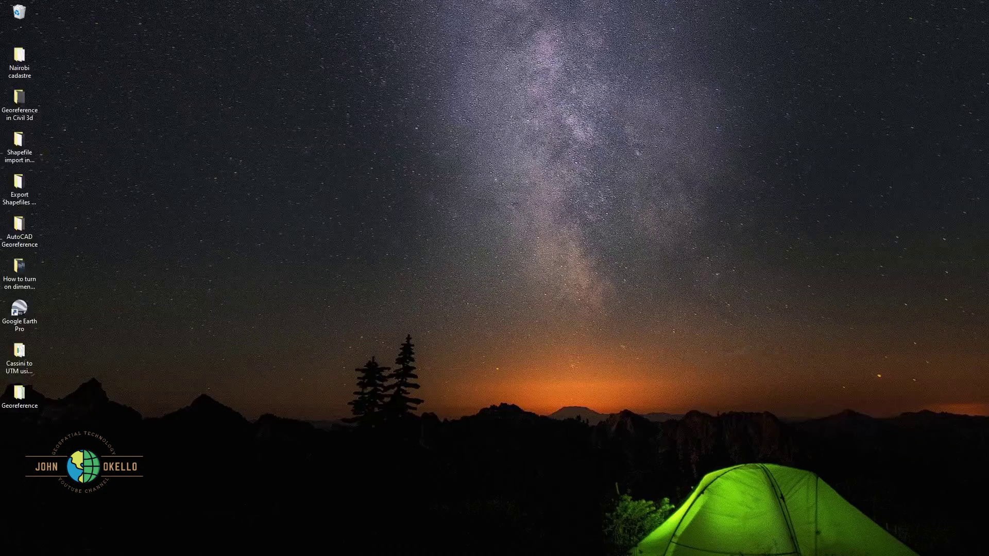
Switch to the Coordinates in Metres.xlsx workbook in Excel, narrow its window and dock it full height along the screen's right edge.
key("alt+Tab")
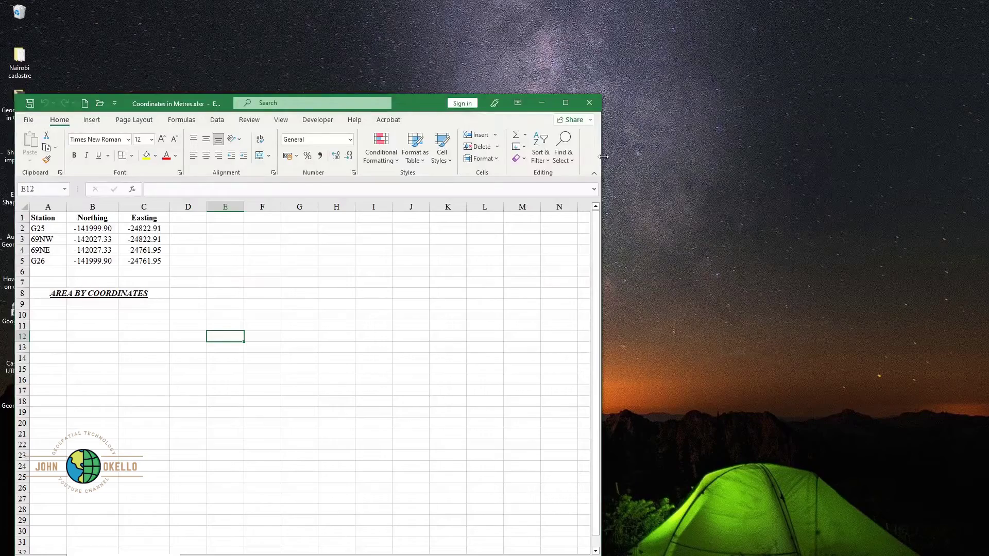
left_click_drag(603, 157, 341, 156)
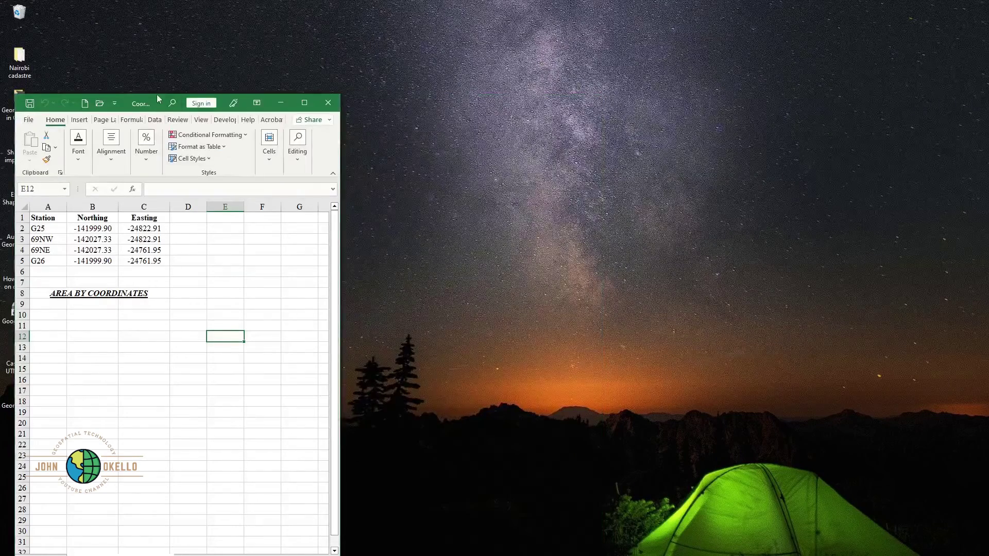
left_click_drag(152, 101, 796, 17)
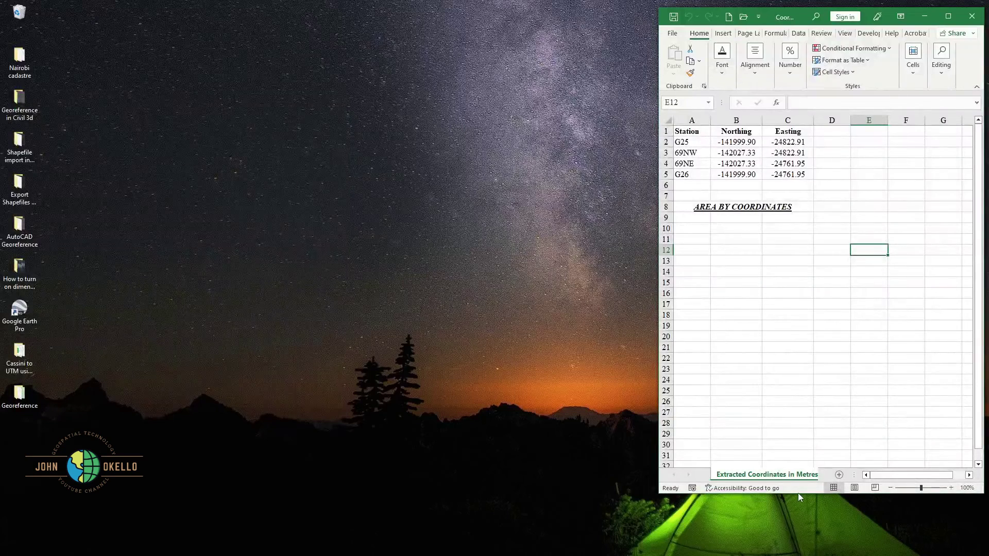
left_click_drag(798, 497, 768, 553)
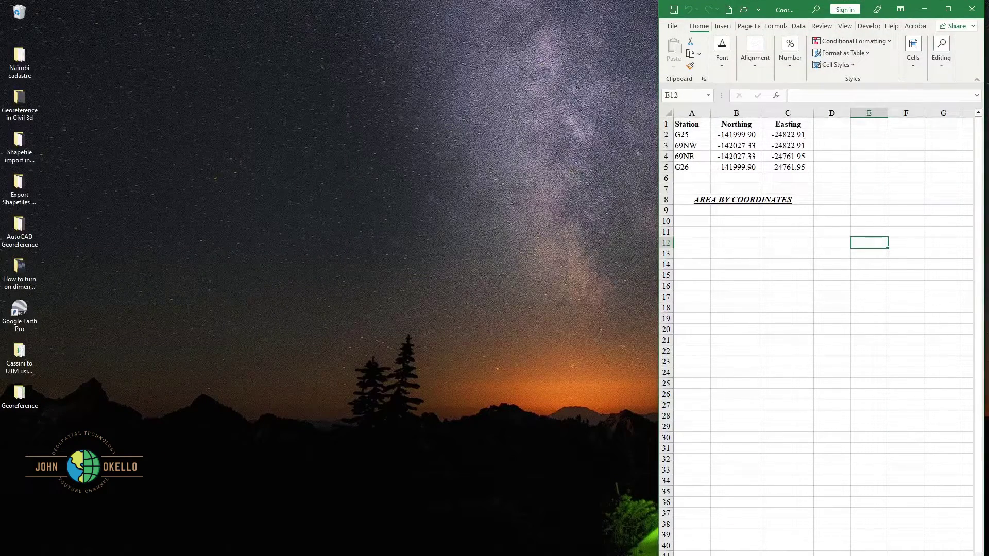
Switch to Plotting.pdf in Acrobat as a restored window and widen it to fill the space beside the workbook.
key("alt+Tab")
key("super+Down")
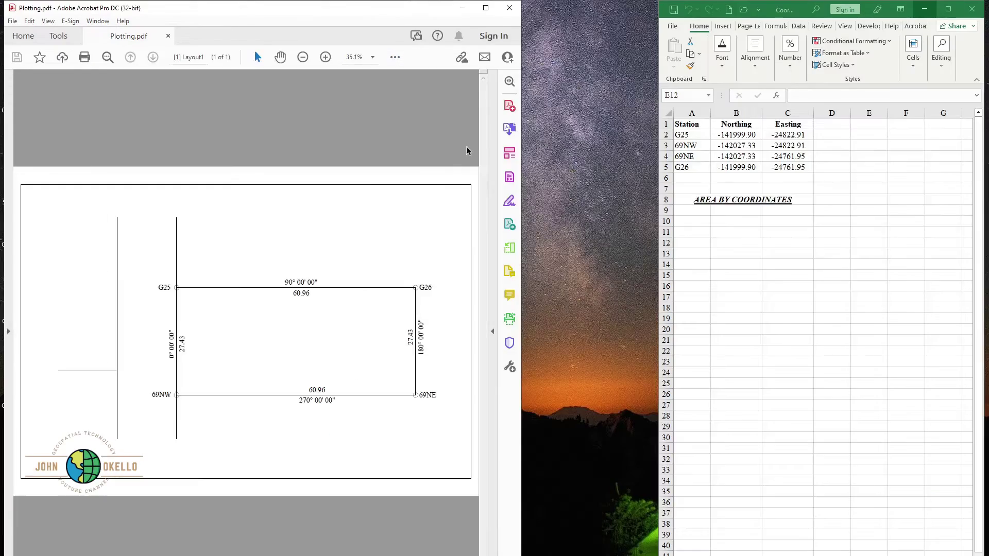
left_click_drag(521, 184, 653, 184)
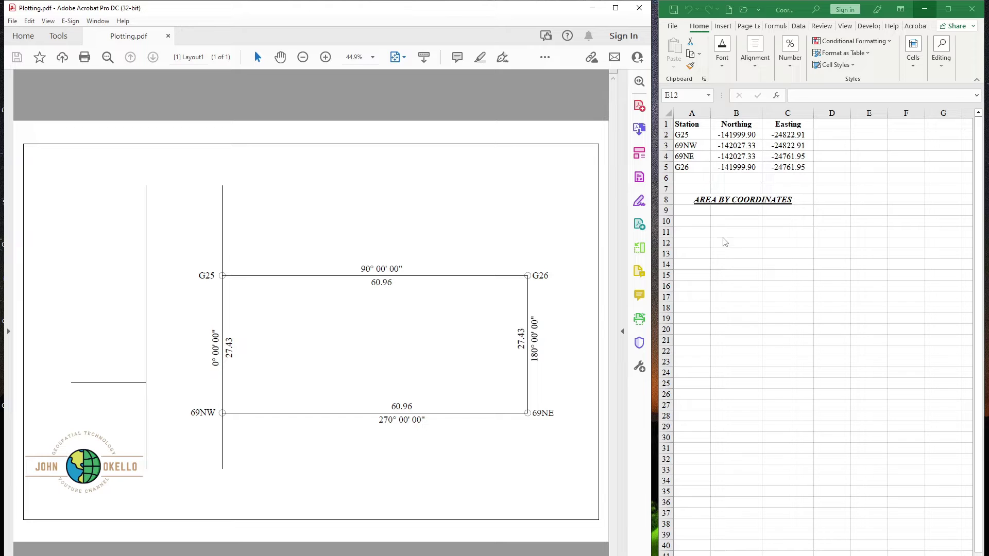
Copy the Station, Northing and Easting headers from A1:C1 to row 9 under the AREA BY COORDINATES title.
left_click(690, 212)
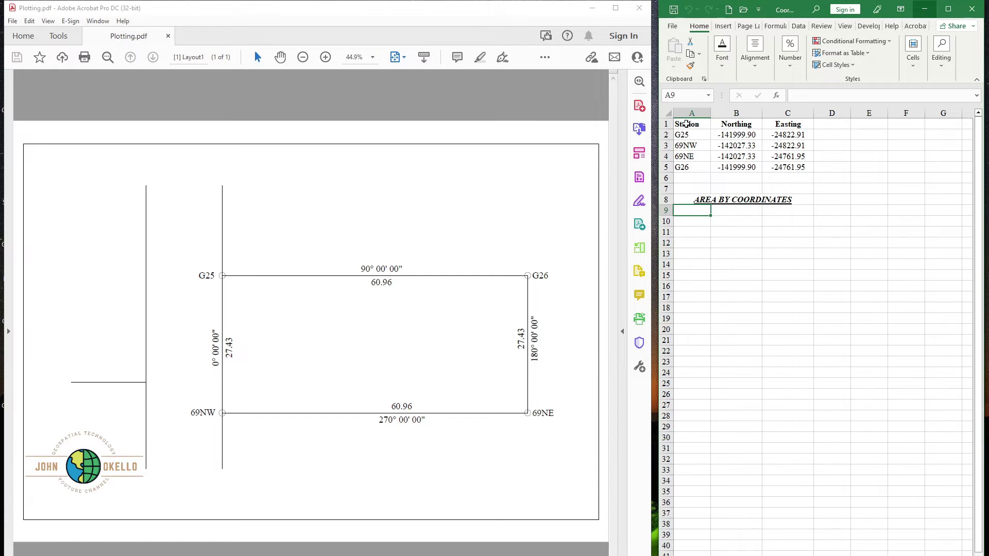
left_click_drag(685, 124, 776, 122)
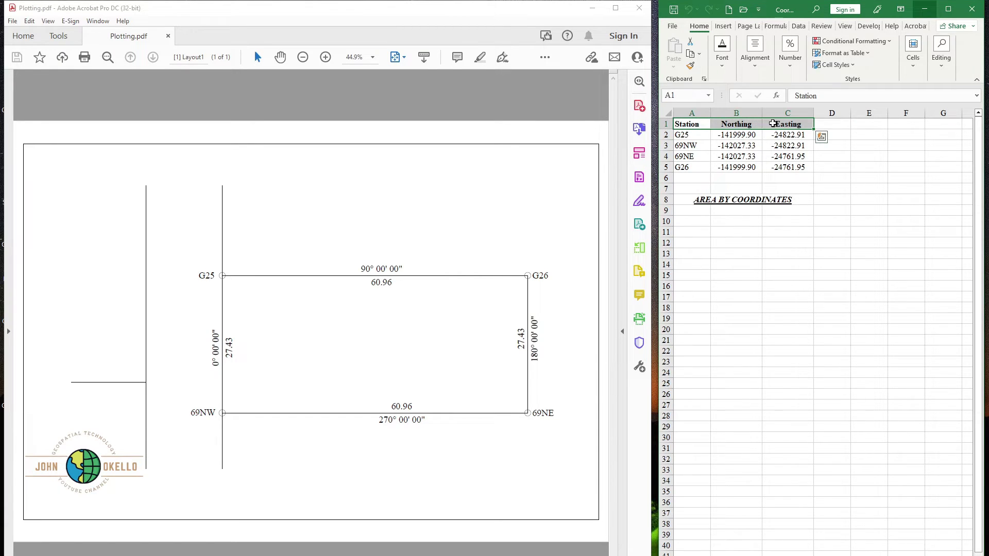
right_click(771, 124)
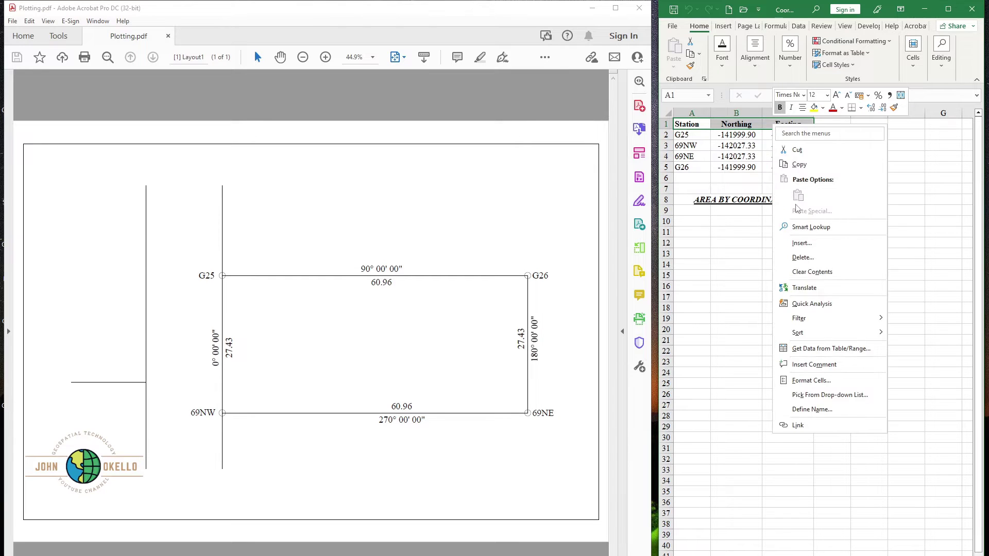
left_click(796, 167)
left_click(697, 211)
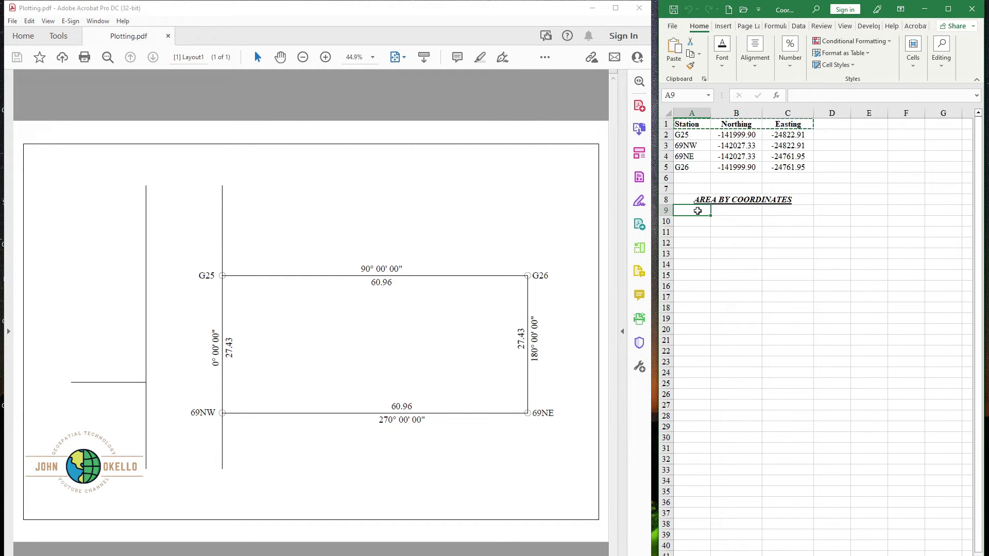
right_click(698, 213)
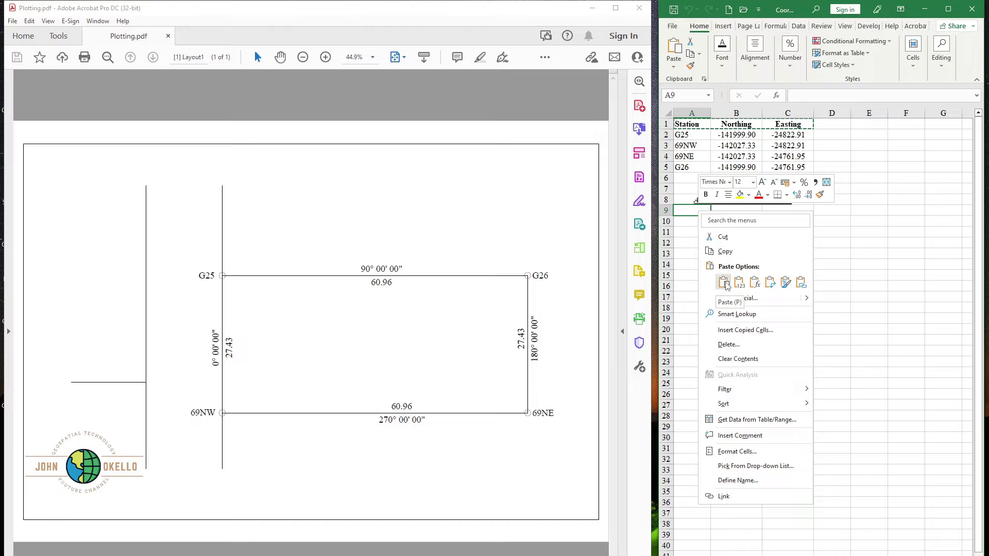
left_click(724, 282)
left_click(725, 285)
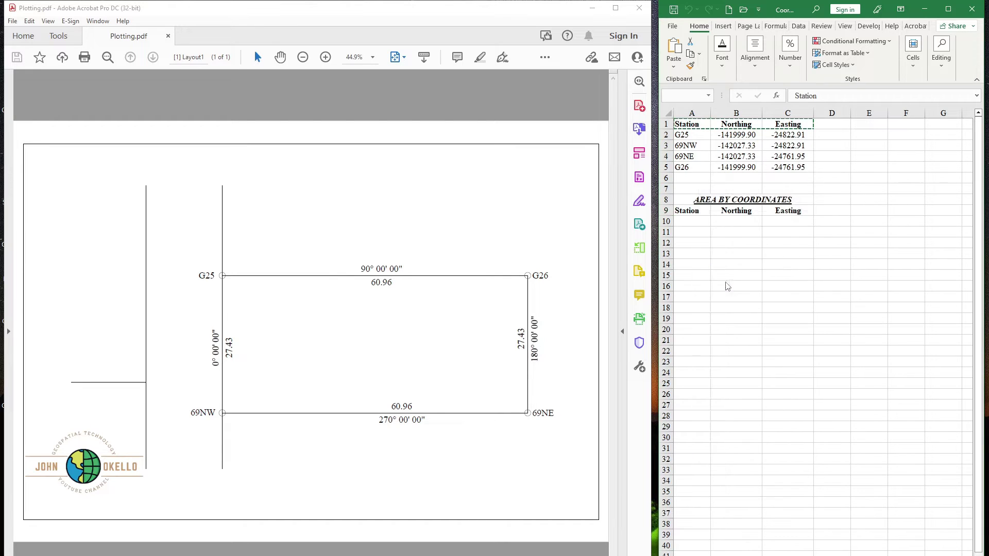
left_click(743, 223)
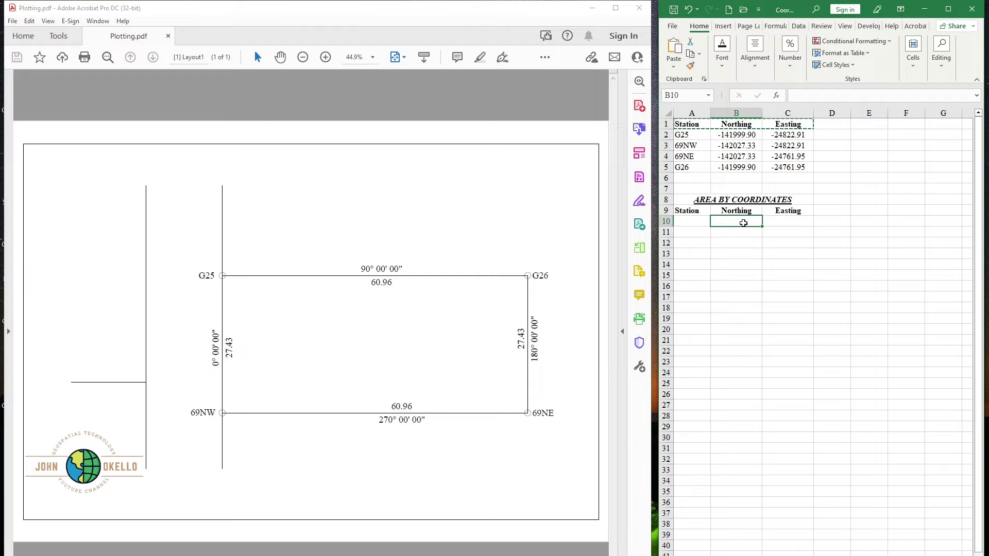
key("Escape")
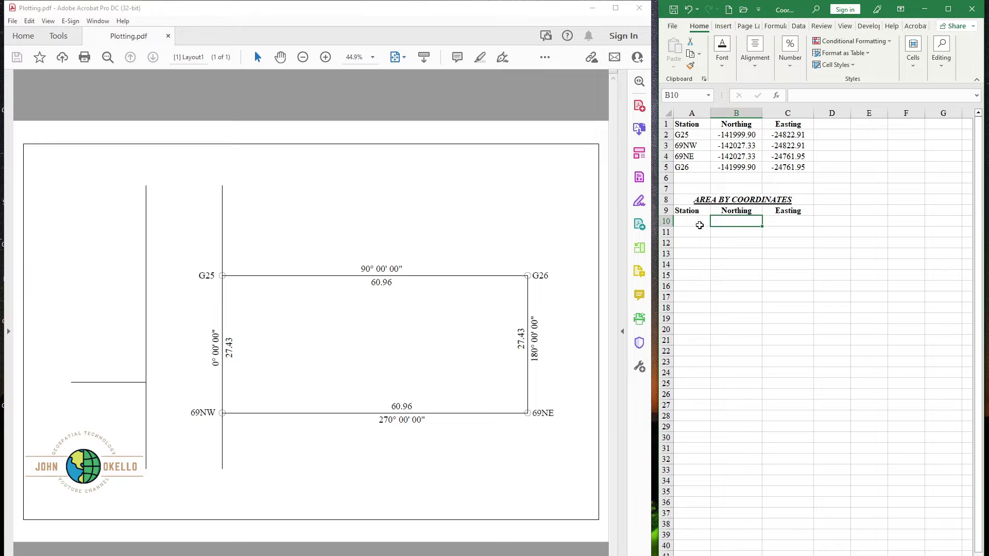
Examine the plotted parcel plan at full-screen size to determine the order of its corner stations.
left_click(699, 222)
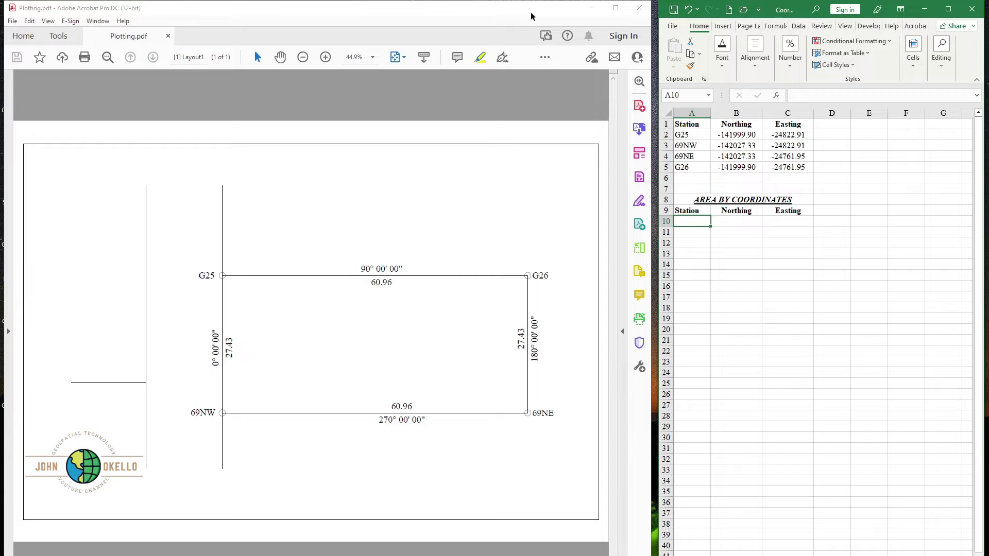
left_click(615, 7)
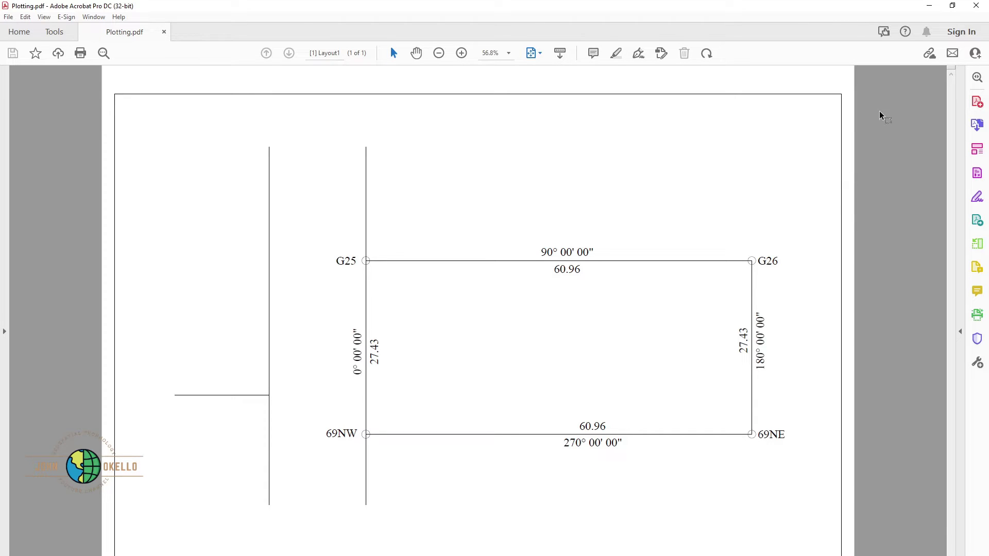
left_click(953, 5)
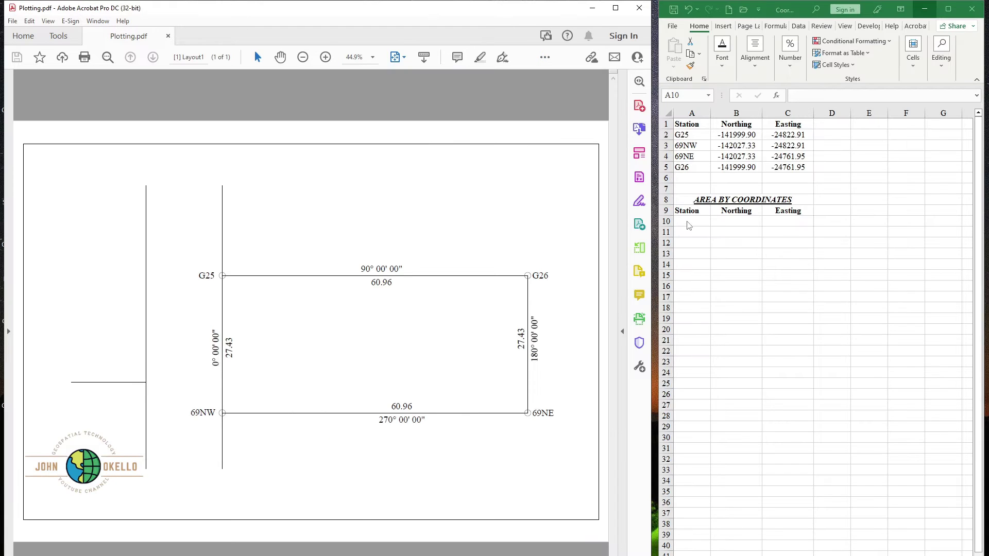
Enter station G25 in cell A10 and remove the bold formatting from cells A10:C37.
left_click(687, 222)
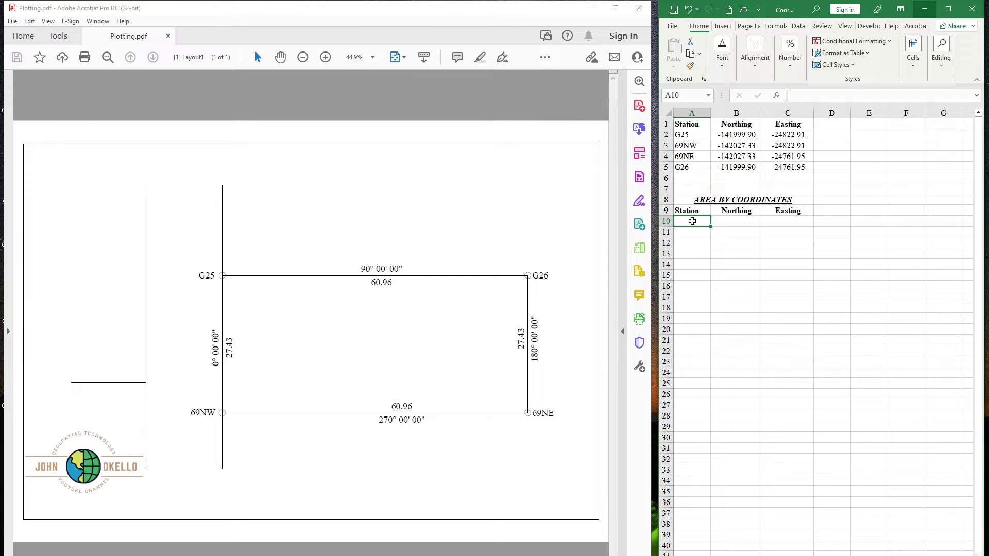
type("G25")
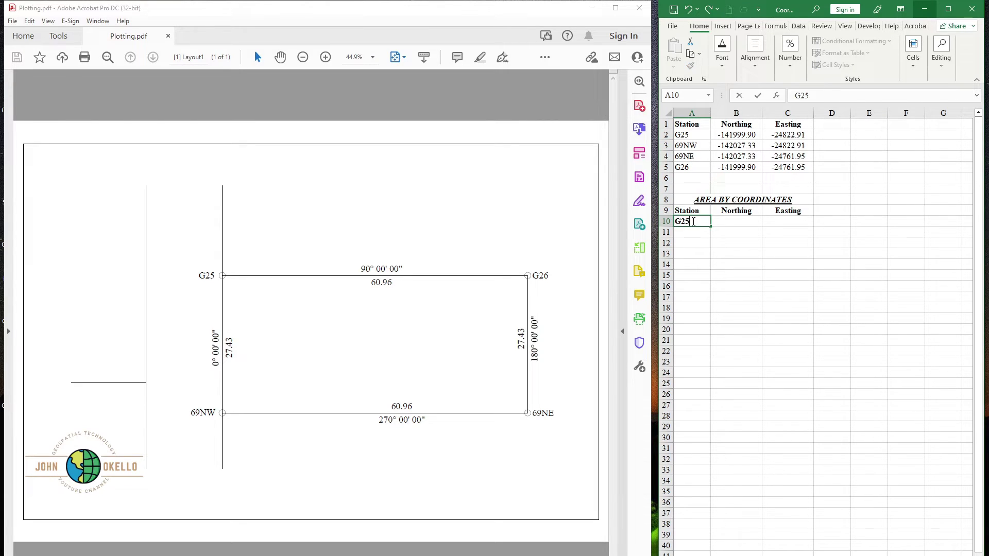
left_click(697, 236)
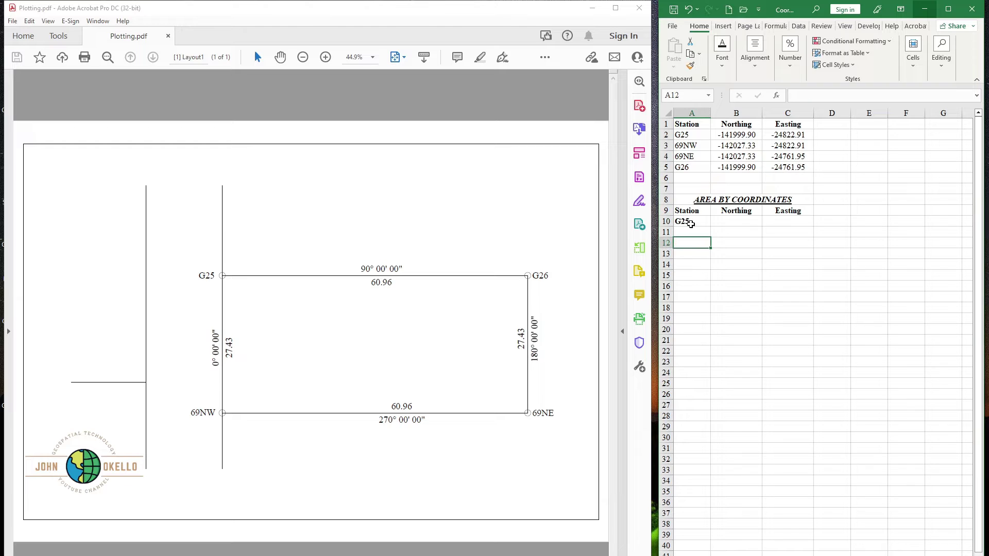
left_click_drag(690, 222, 796, 286)
left_click_drag(798, 325, 779, 518)
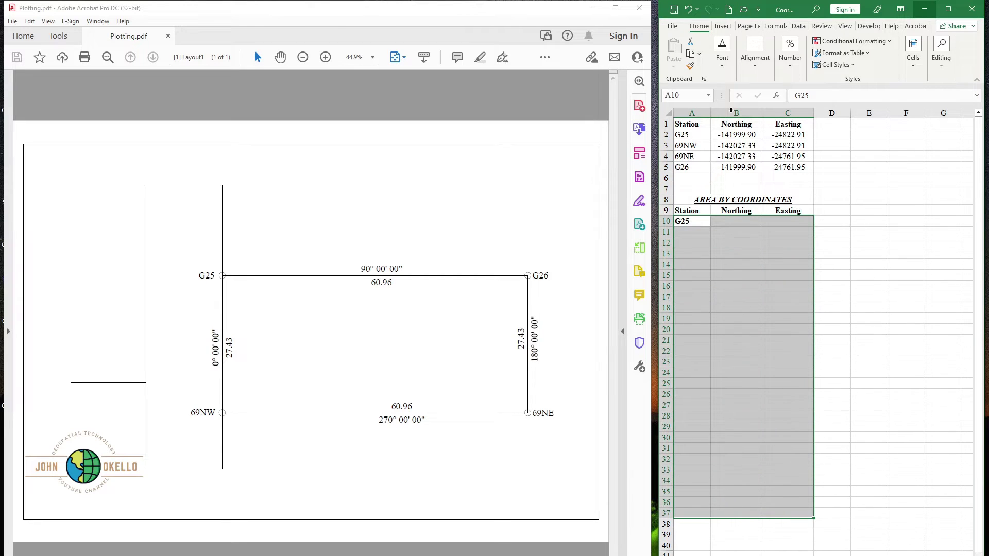
left_click(722, 52)
left_click(718, 111)
Continue the station list clockwise around the parcel in A11:A14 with G26, 69NE, 69NW and the closing station G25.
left_click(687, 234)
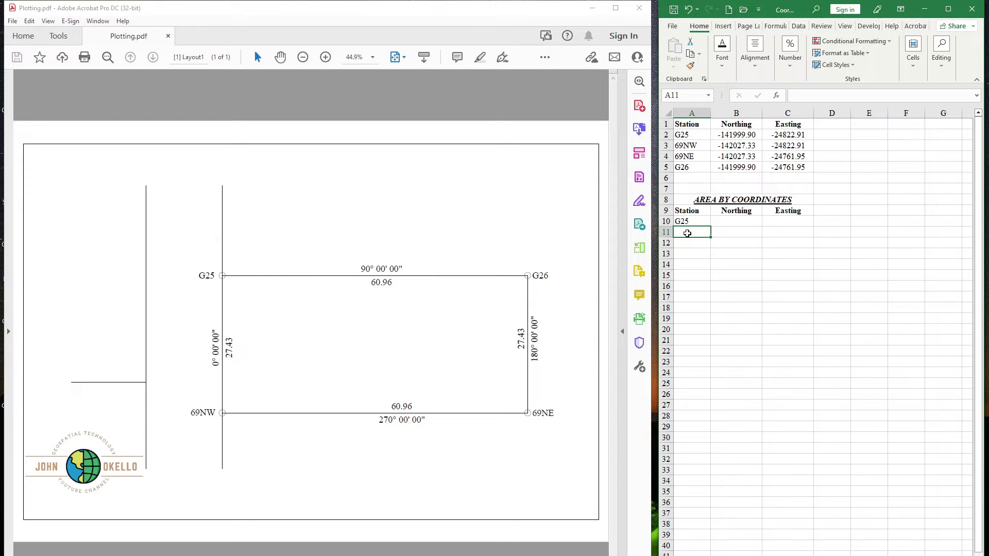
type("G25")
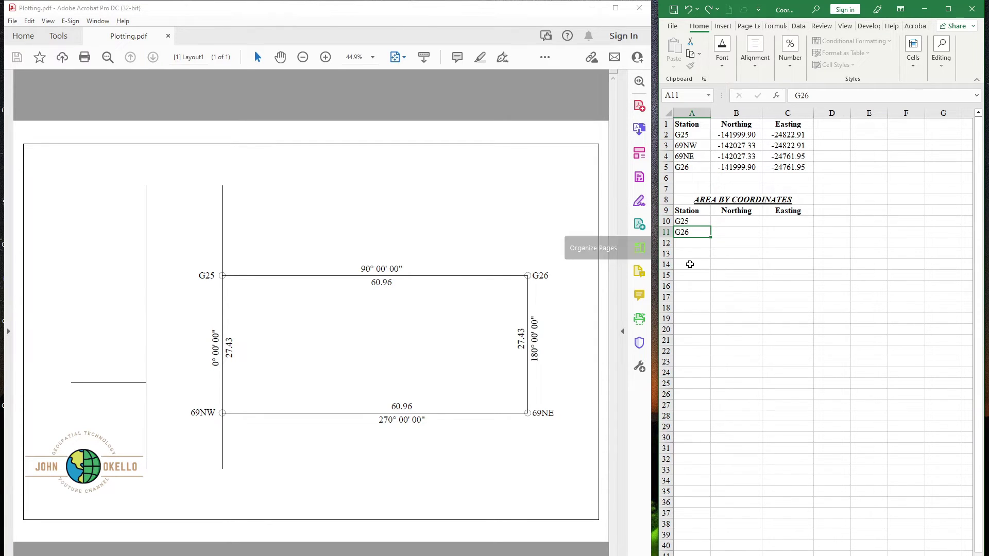
key("Return")
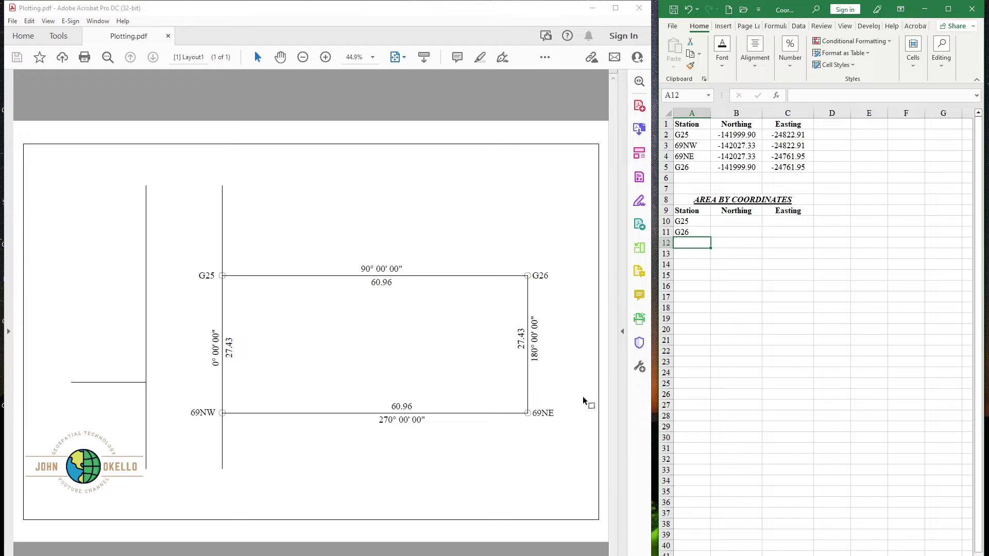
type("69")
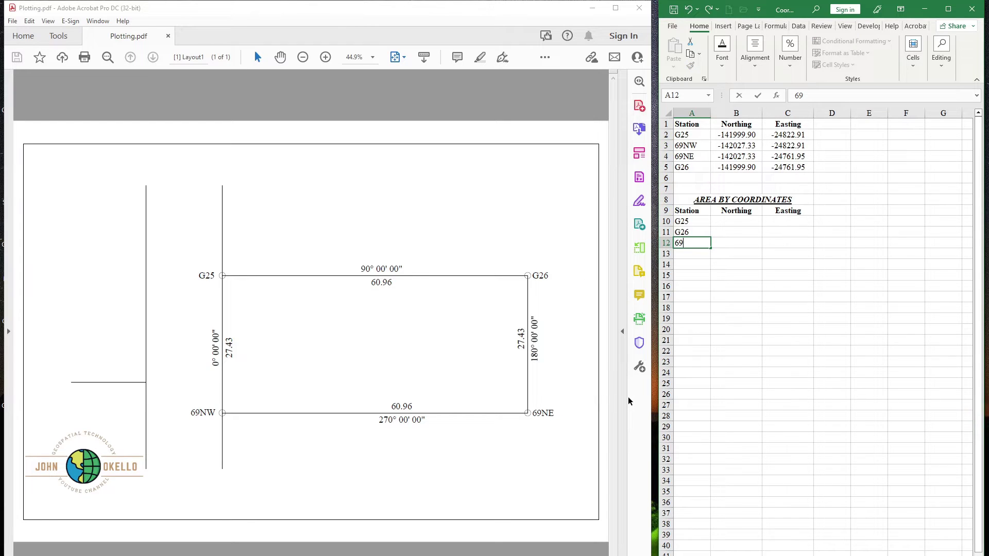
type("NE")
key("Return")
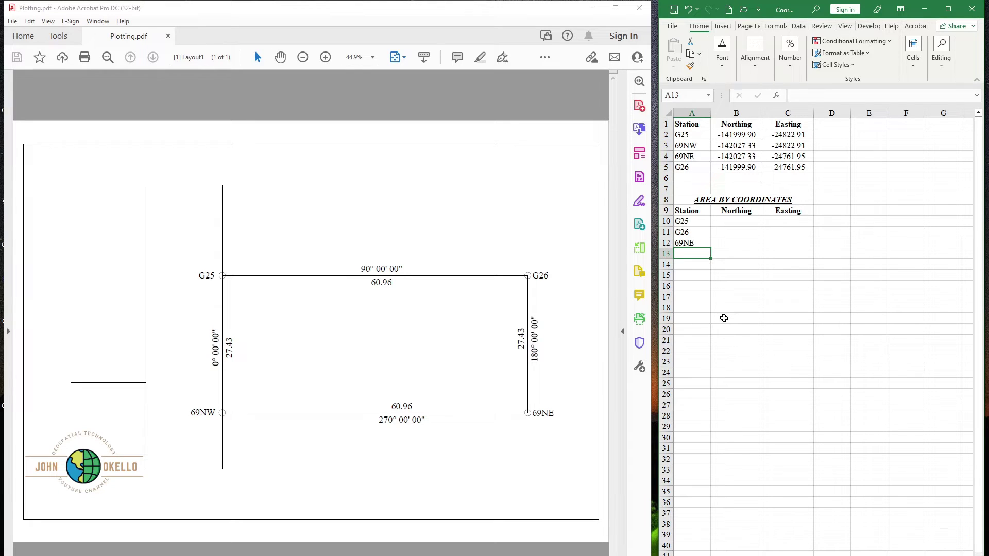
type("69")
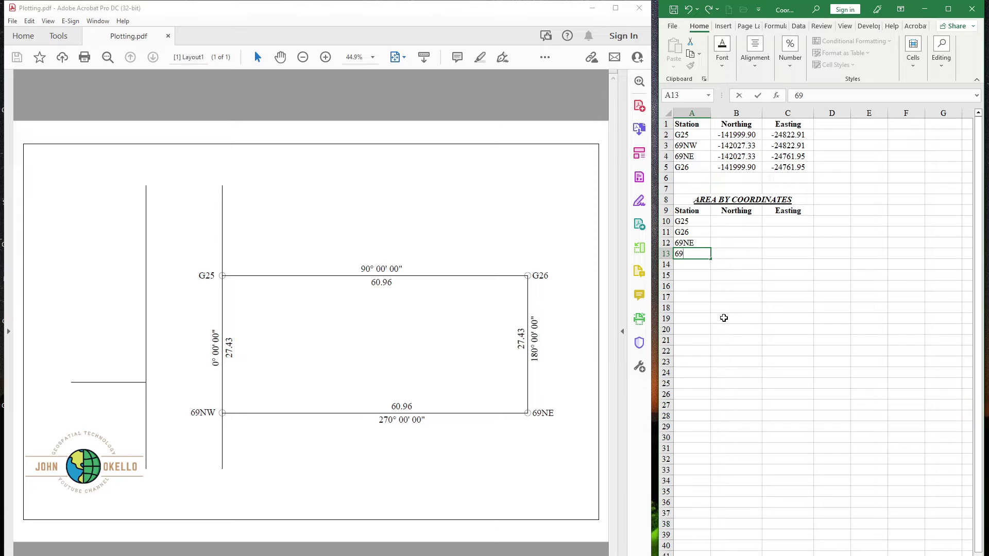
type("NE")
type("W")
key("Return")
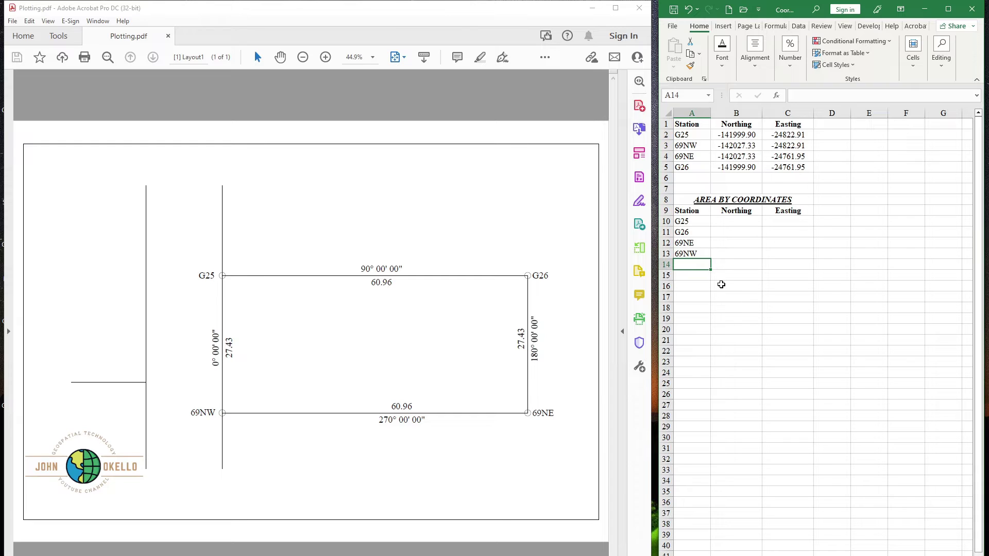
type("G25")
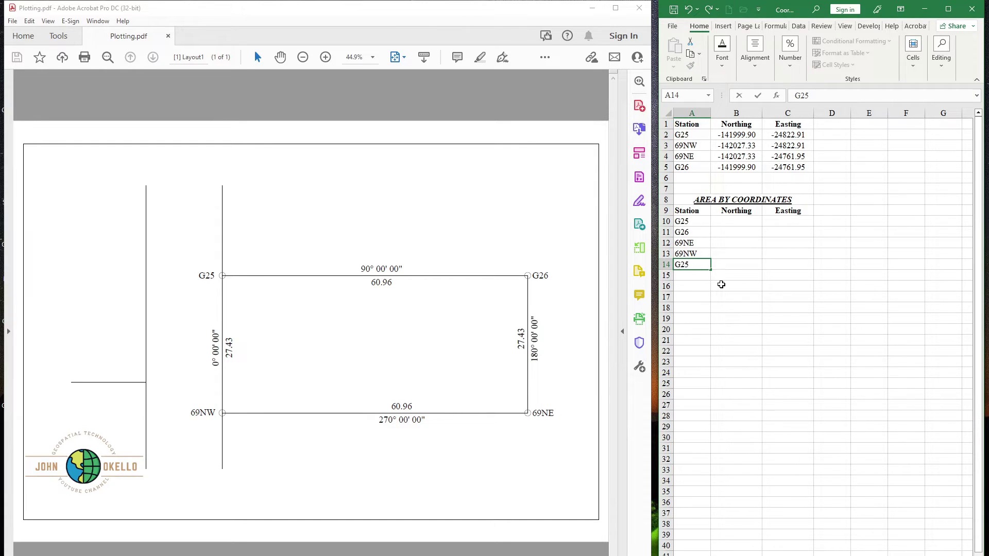
Enter station G26 in cell A15, below the closing station G25.
key("Return")
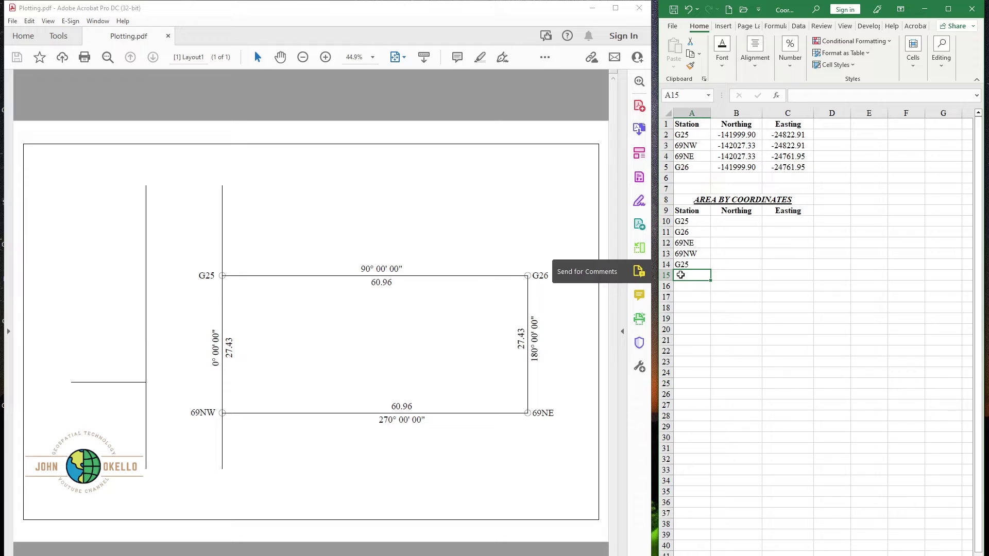
type("G")
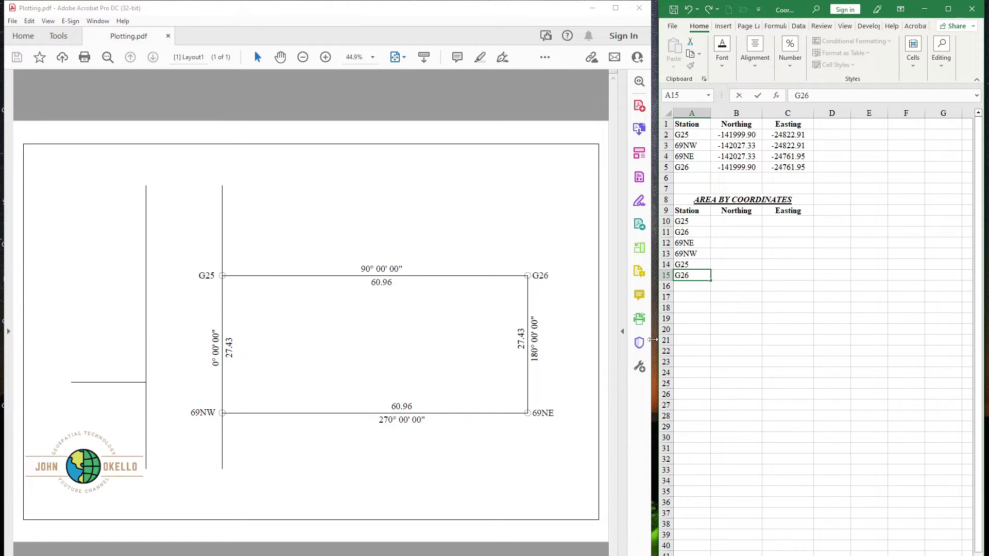
type("26")
left_click(723, 299)
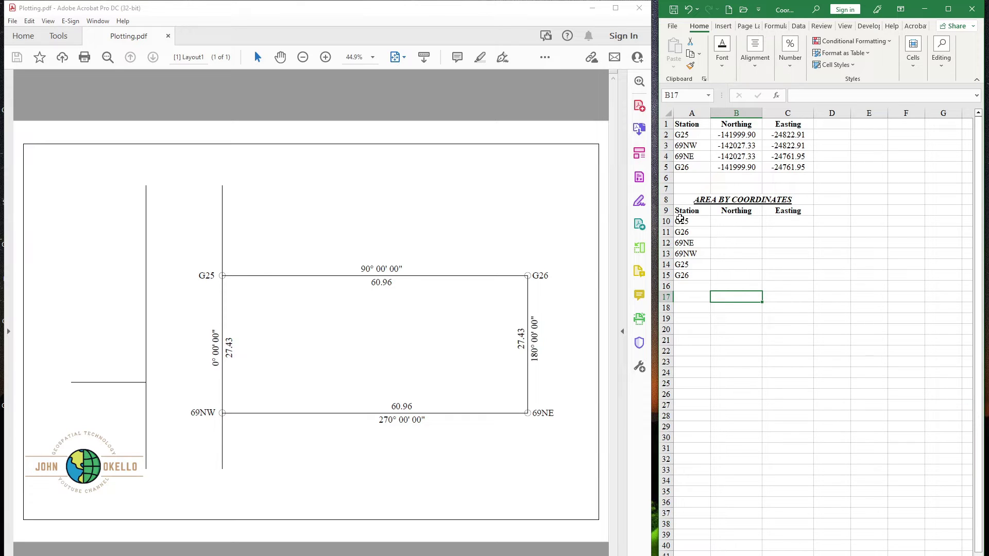
Insert a blank row between the AREA BY COORDINATES title and the header row, and slightly reduce its height.
left_click(666, 210)
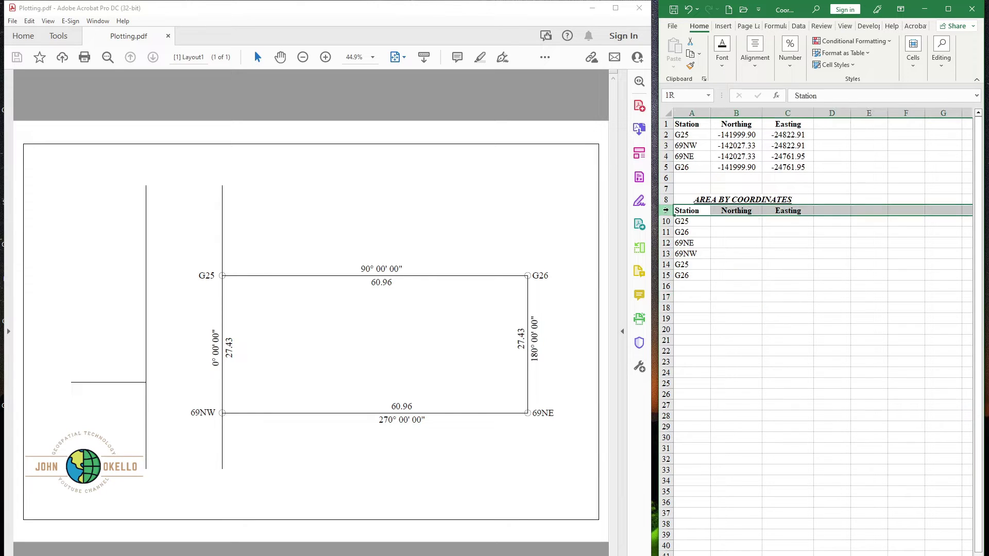
left_click(913, 67)
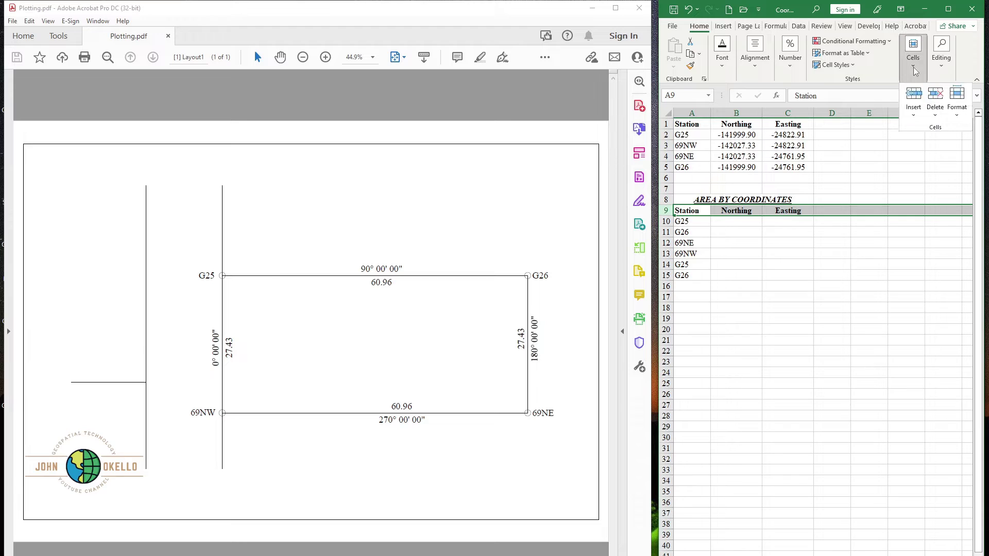
left_click(913, 95)
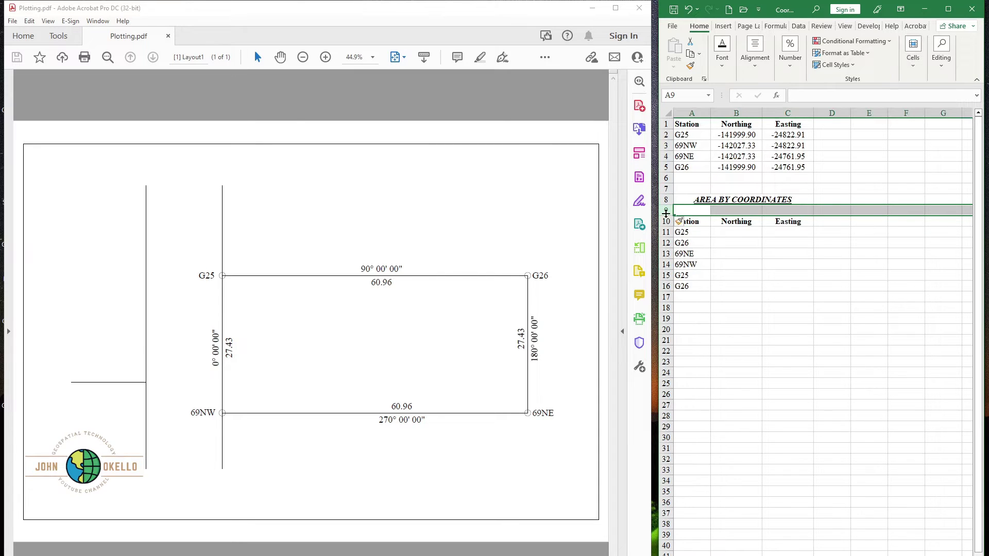
left_click(742, 250)
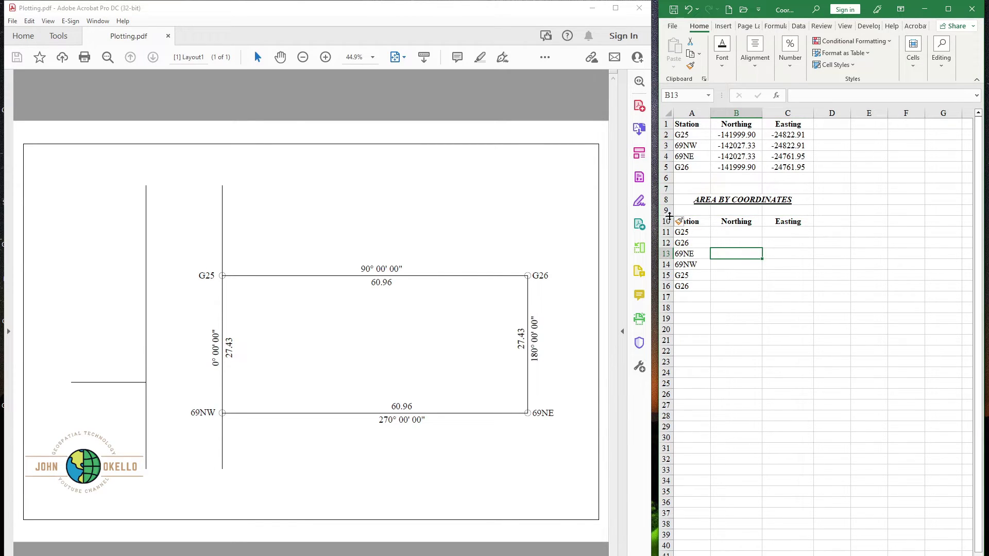
left_click_drag(665, 216, 669, 212)
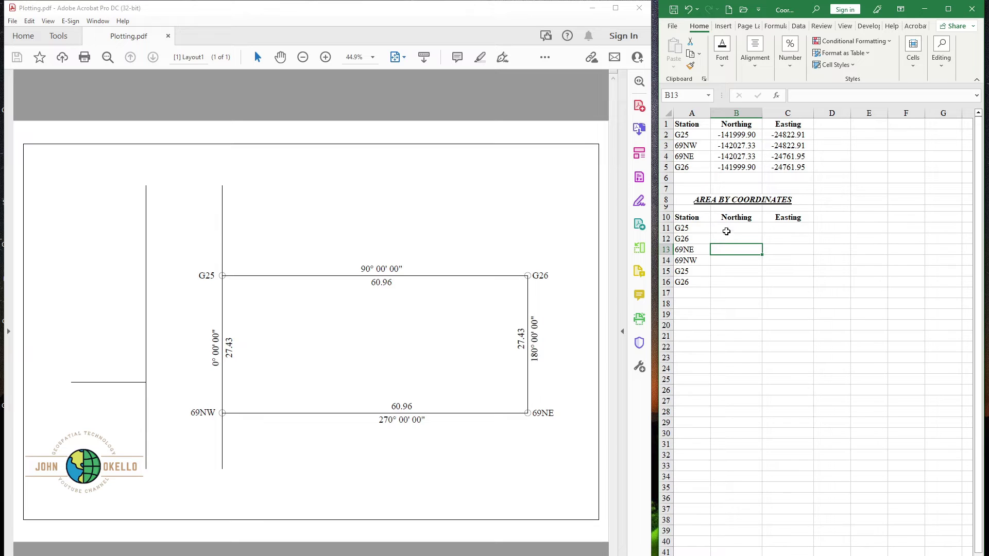
Copy the Northings of G25 from B2 to B11 and of G26 from B5 to B12.
left_click(728, 220)
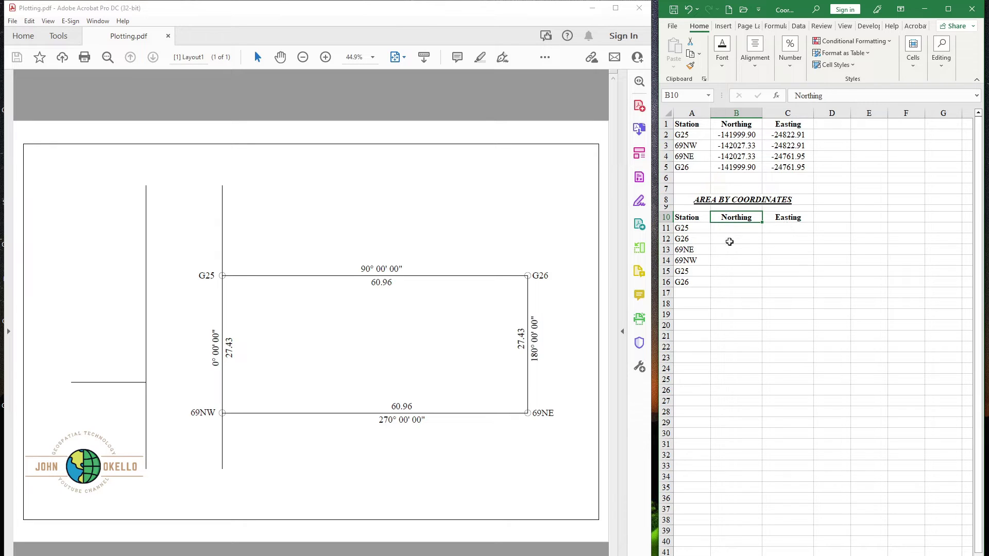
left_click(736, 135)
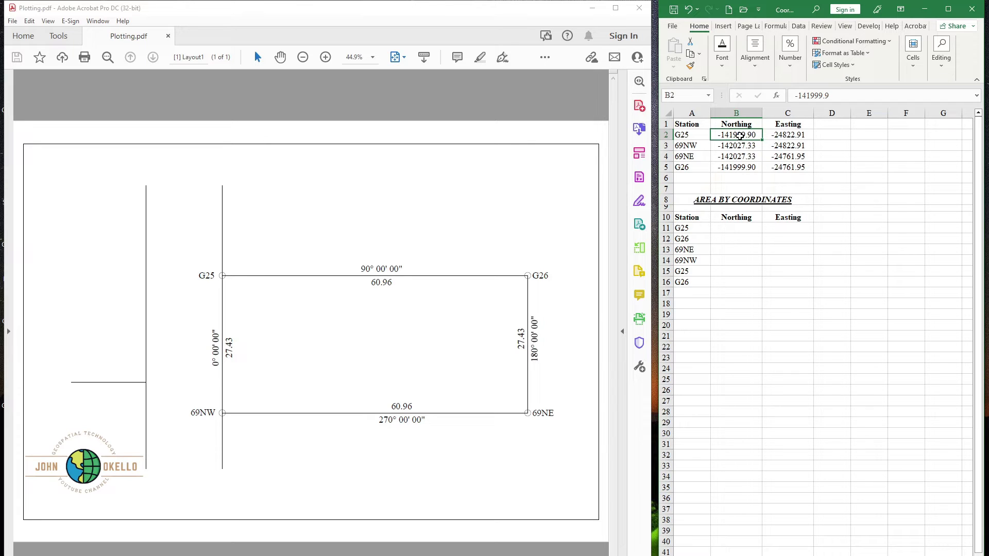
key("ctrl+c")
left_click(735, 227)
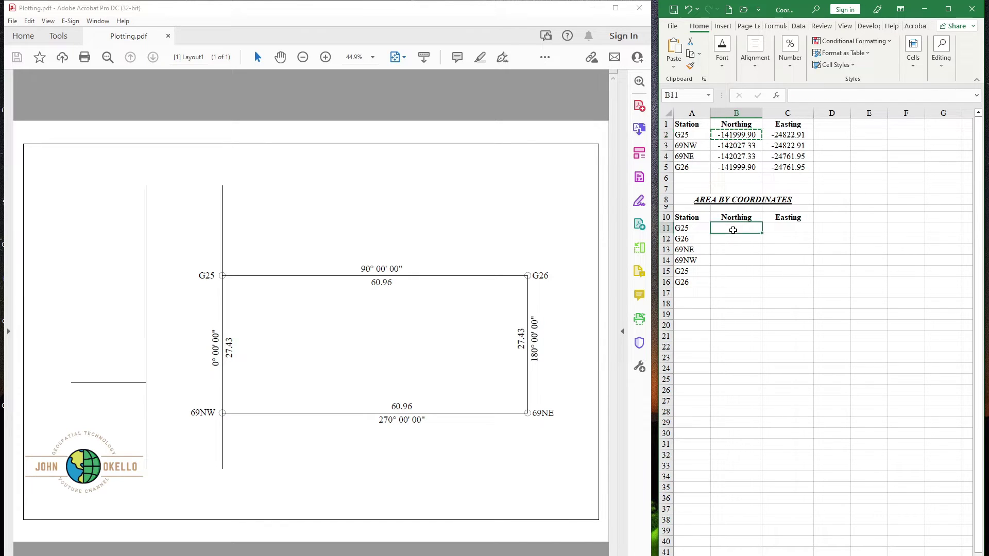
key("ctrl+v")
key("Escape")
left_click(734, 164)
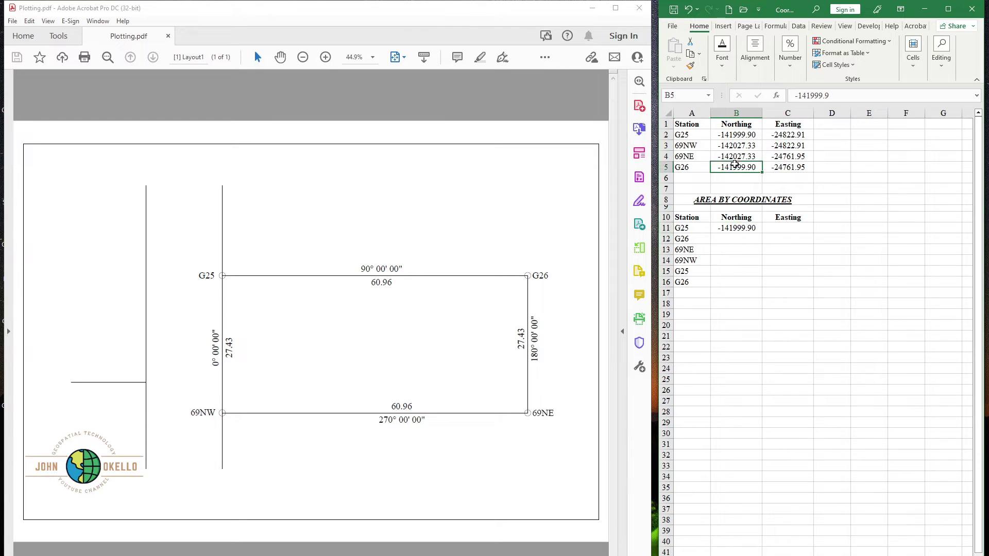
key("ctrl+c")
left_click(735, 239)
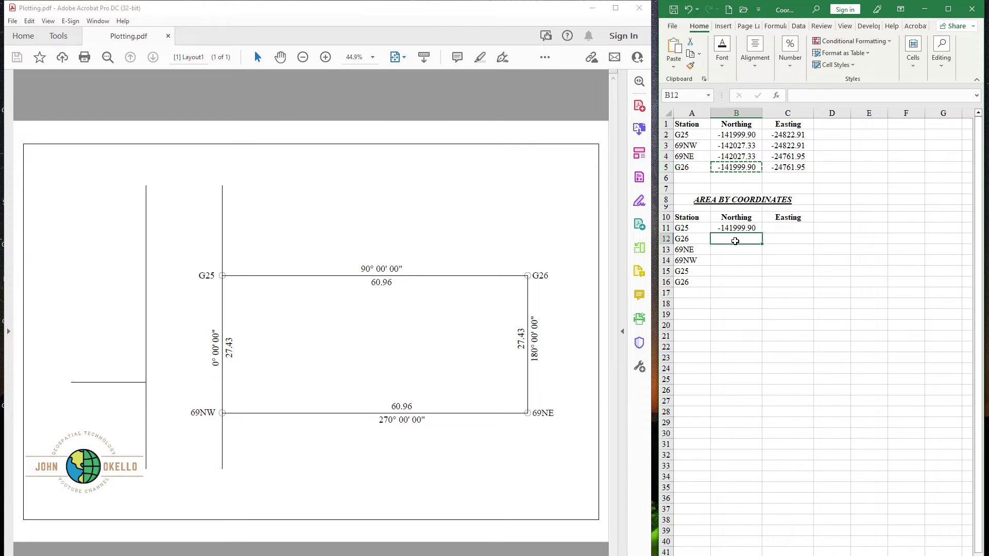
key("ctrl+v")
key("Escape")
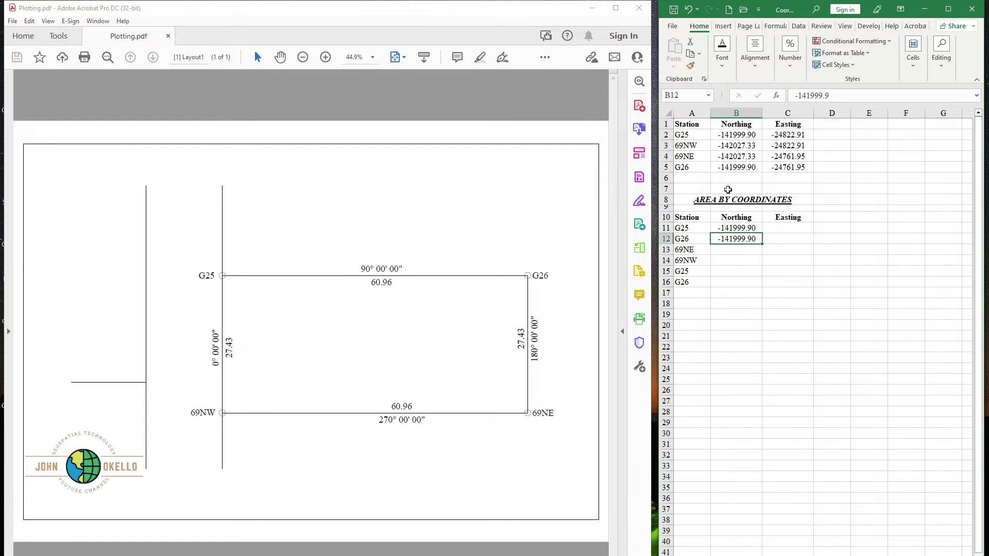
Copy the Northings of 69NE from B4 to B13 and of 69NW from B3 to B14.
left_click(724, 155)
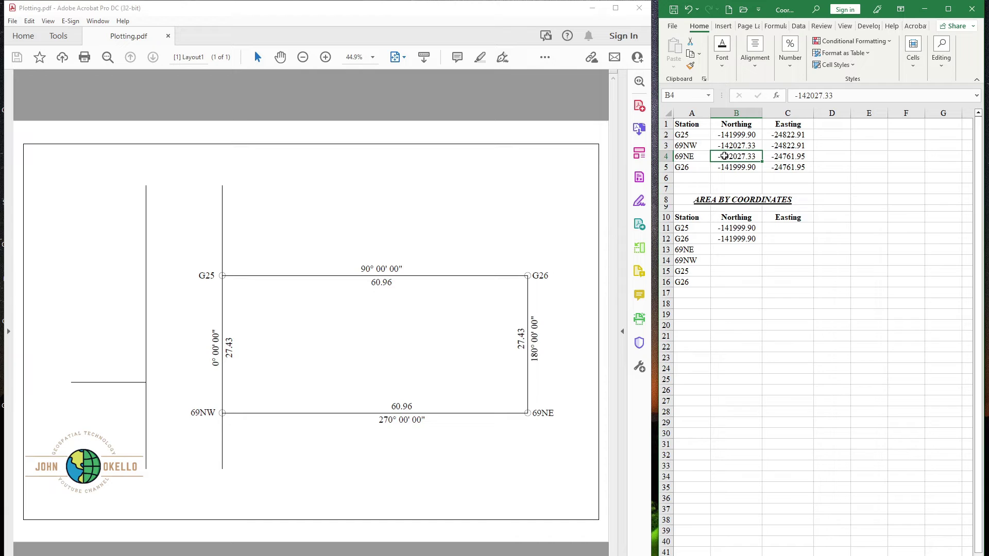
key("ctrl+c")
left_click(736, 248)
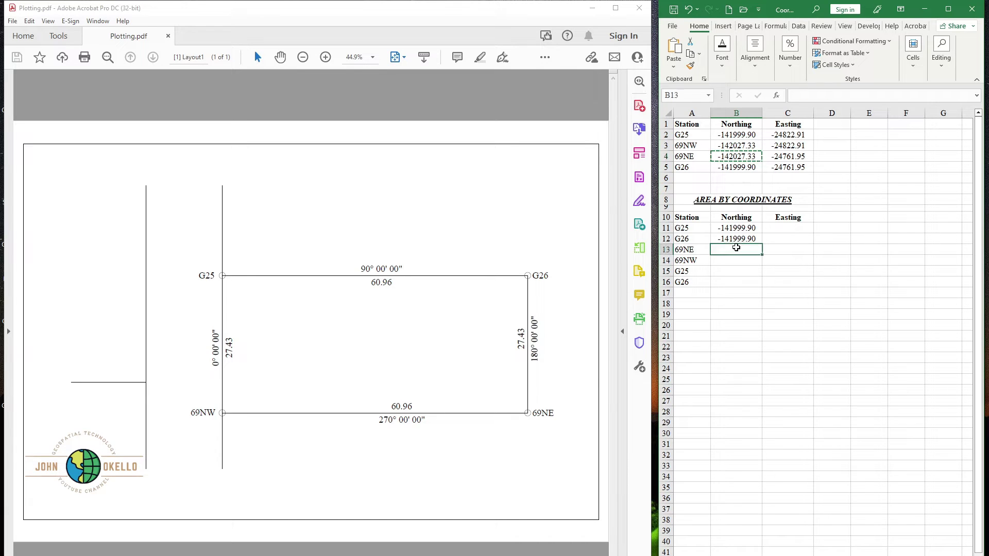
key("ctrl+v")
key("Escape")
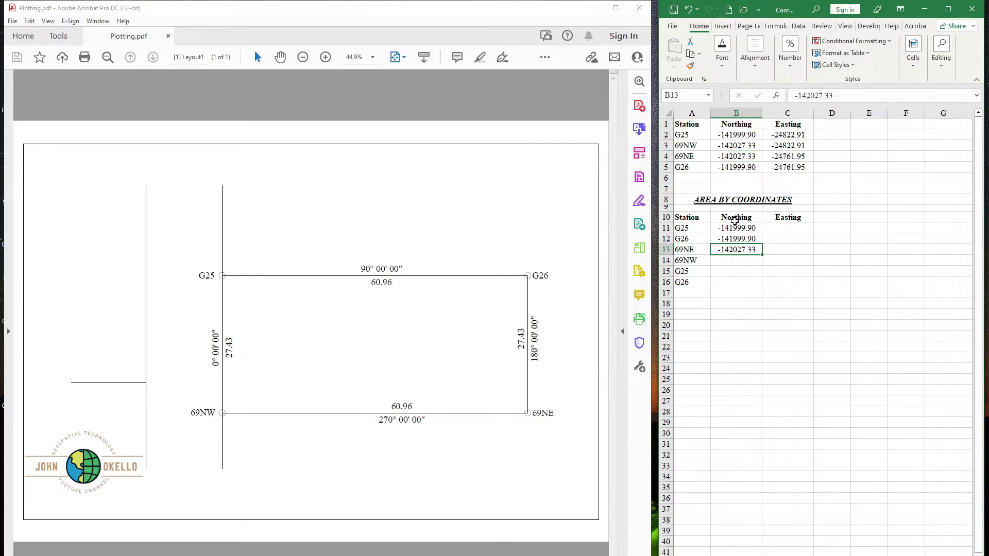
left_click(730, 147)
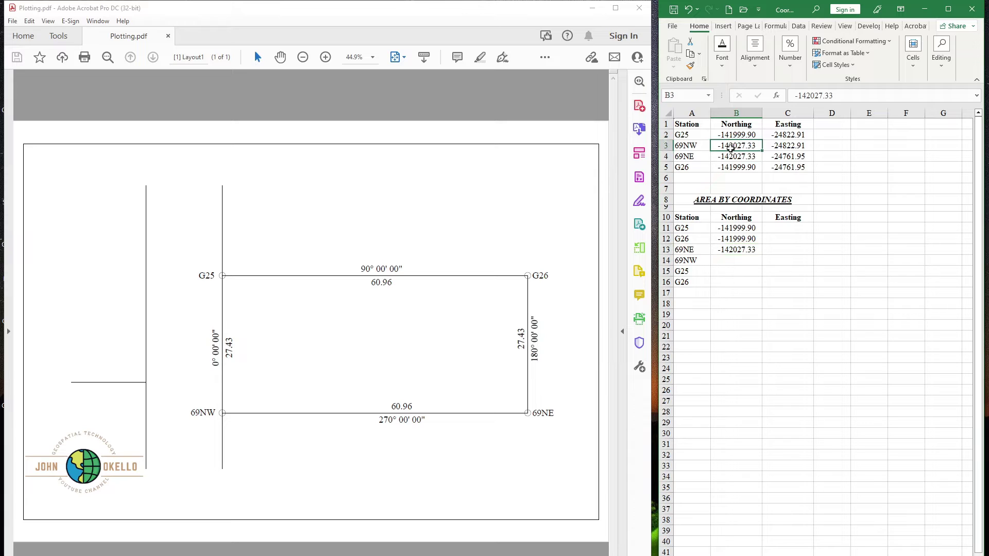
key("ctrl+c")
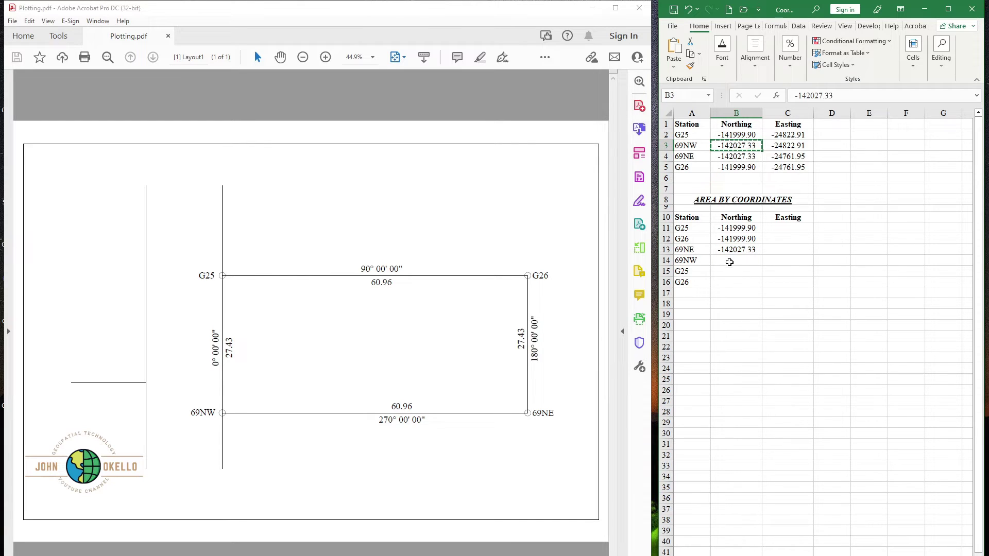
left_click(729, 260)
key("ctrl+v")
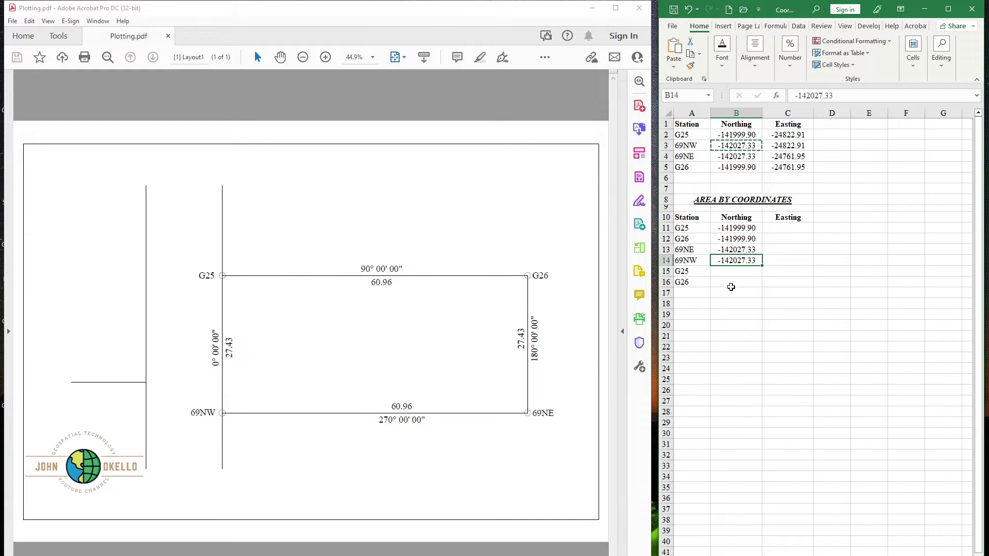
key("Escape")
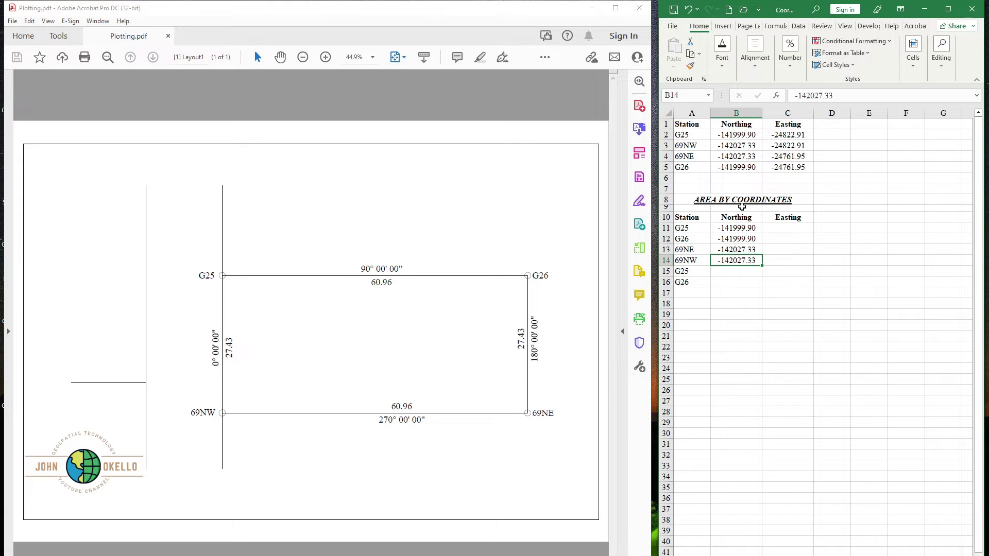
Fill in the repeated G25 and G26 Northings by copying B2 to B15 and B5 to B16.
left_click(740, 136)
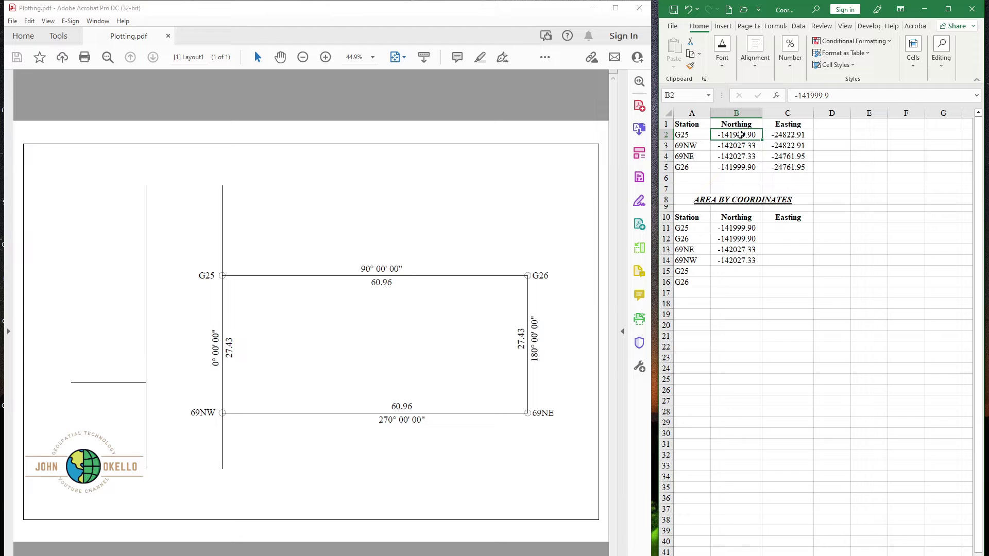
key("ctrl+c")
left_click(720, 269)
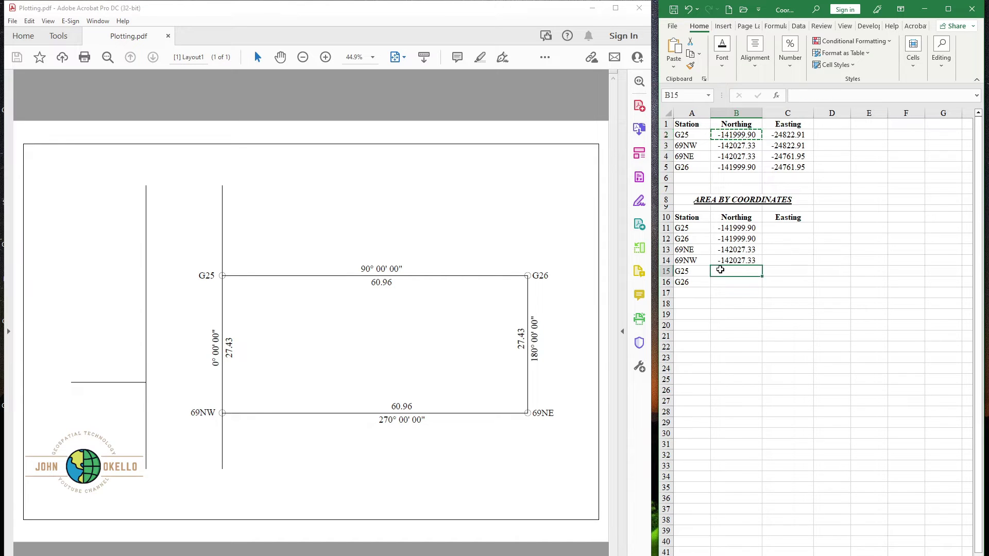
key("ctrl+v")
key("Escape")
left_click(738, 172)
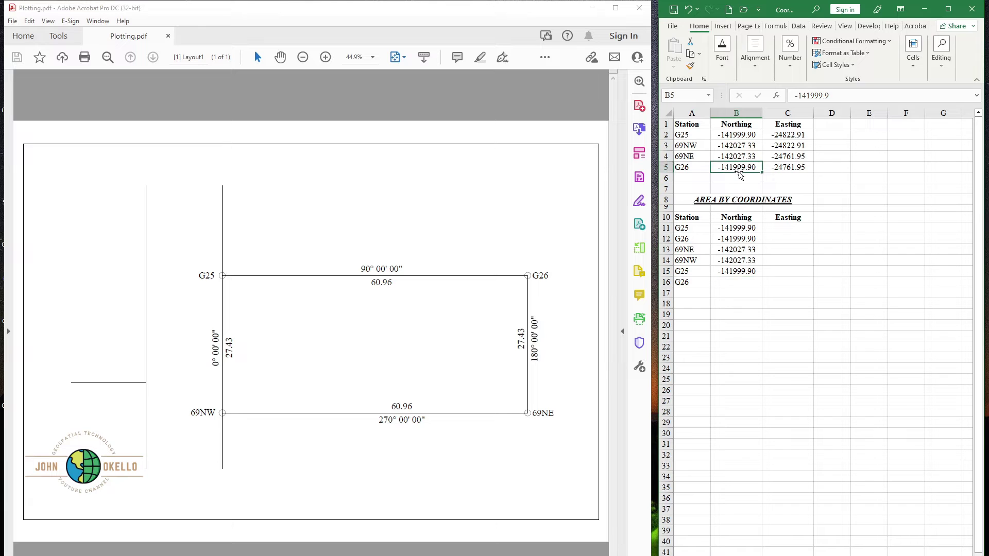
key("ctrl+c")
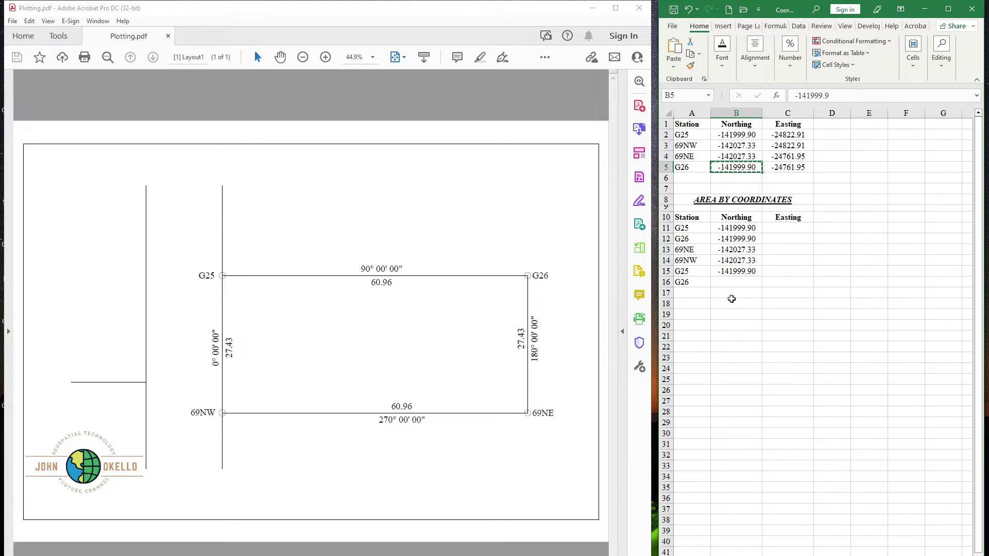
left_click(733, 282)
key("ctrl+v")
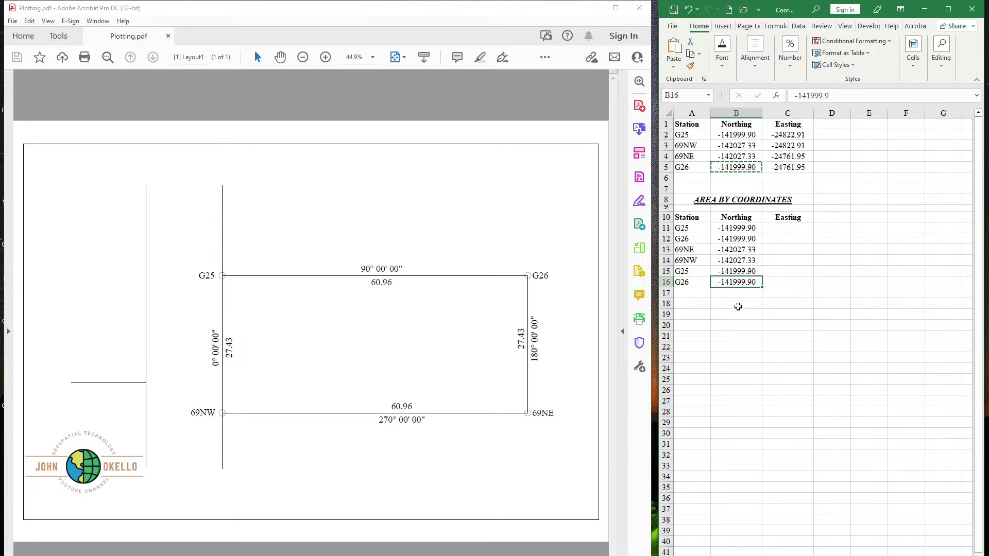
key("Escape")
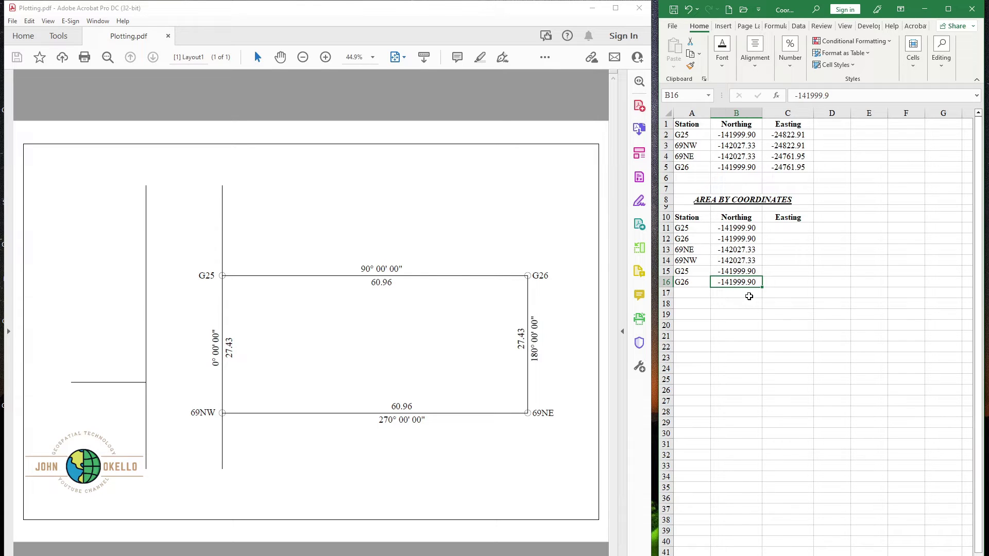
Copy the Eastings of G26 from C5 to C12 and of 69NE from C4 to C13.
left_click(781, 227)
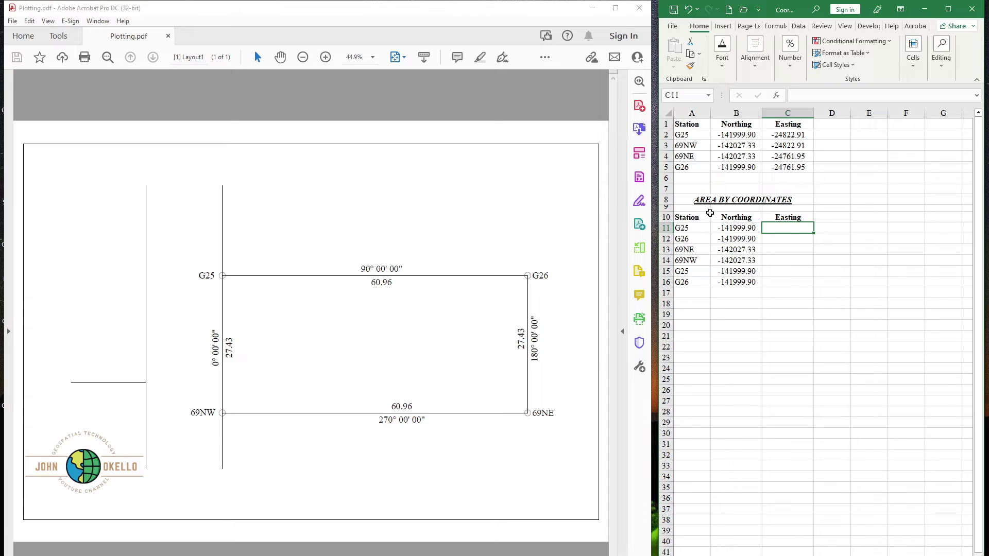
left_click(780, 170)
key("ctrl+c")
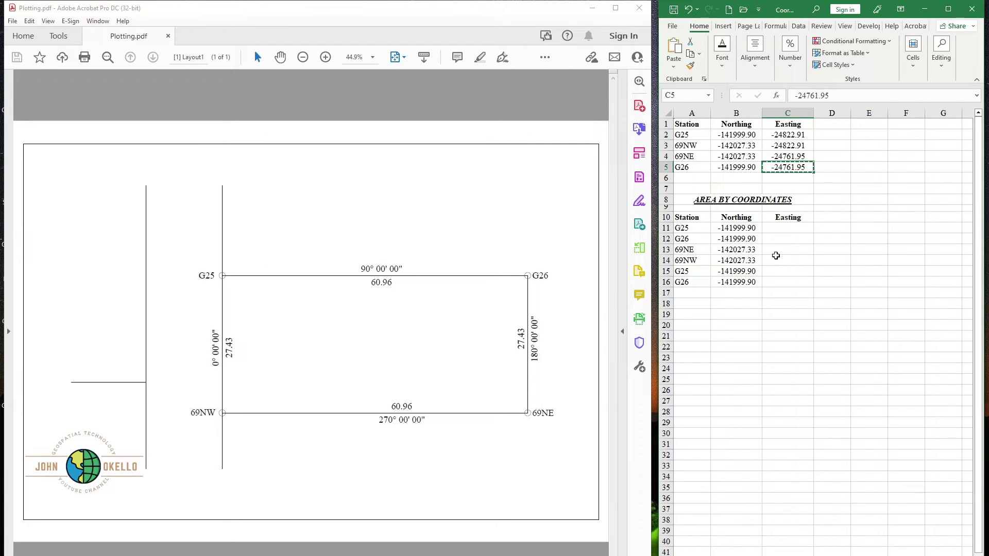
left_click(780, 240)
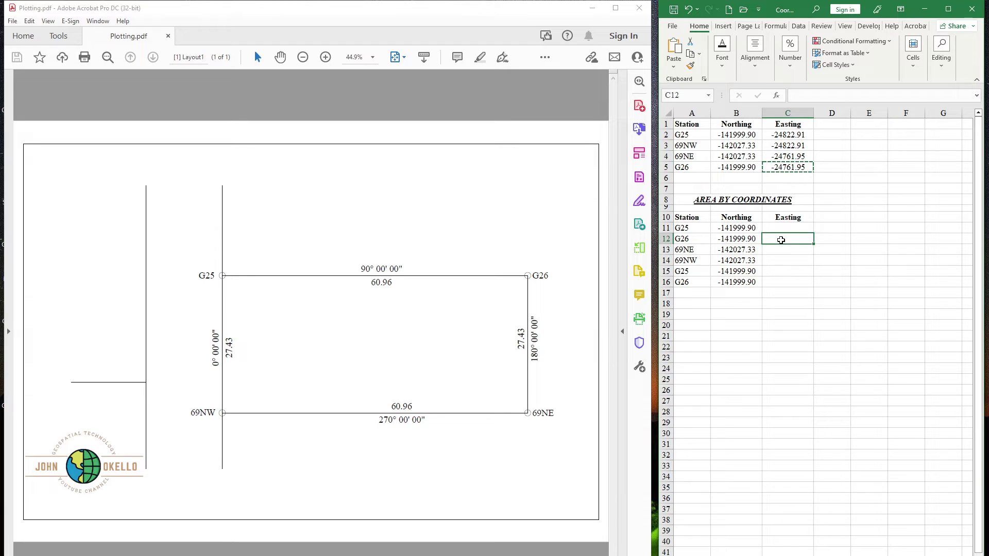
key("ctrl+v")
key("Escape")
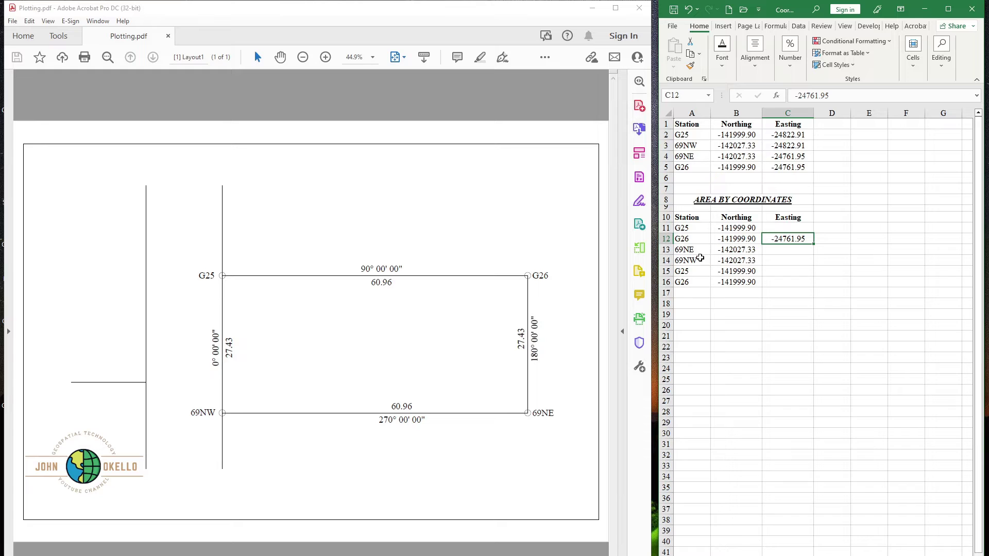
left_click(782, 157)
key("ctrl+c")
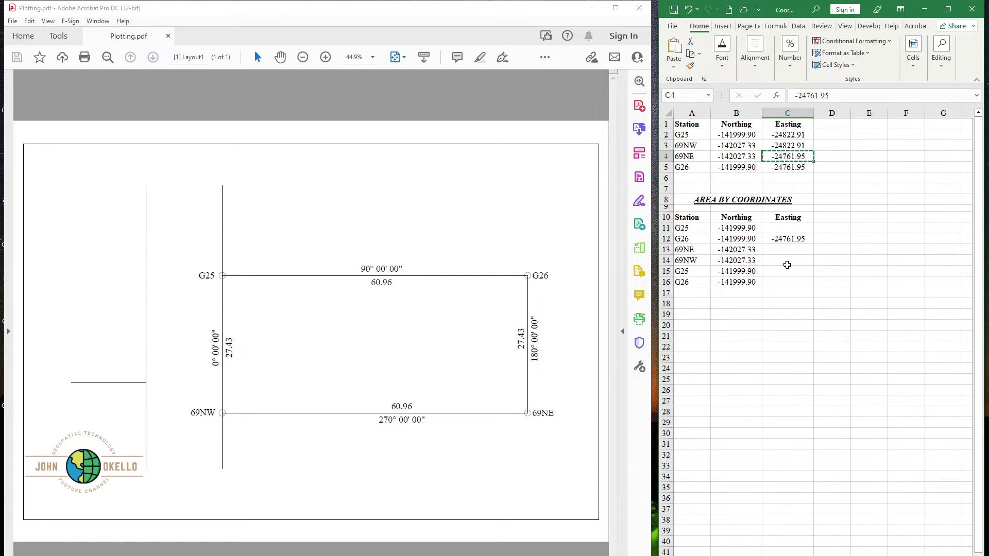
left_click(788, 249)
key("ctrl+v")
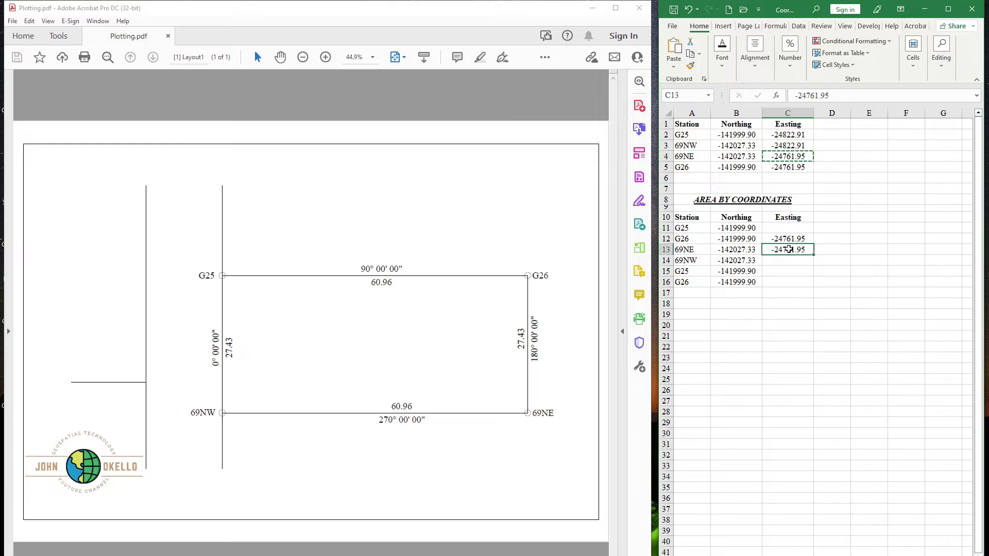
key("Escape")
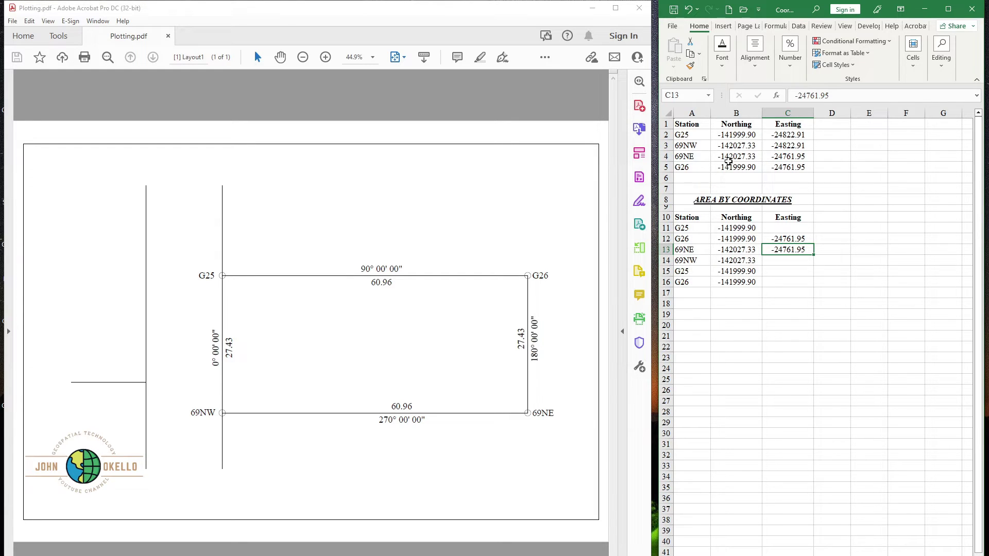
Copy the Eastings of 69NW from C3 to C14 and of G25 from C2 to C15.
left_click(784, 145)
key("ctrl+c")
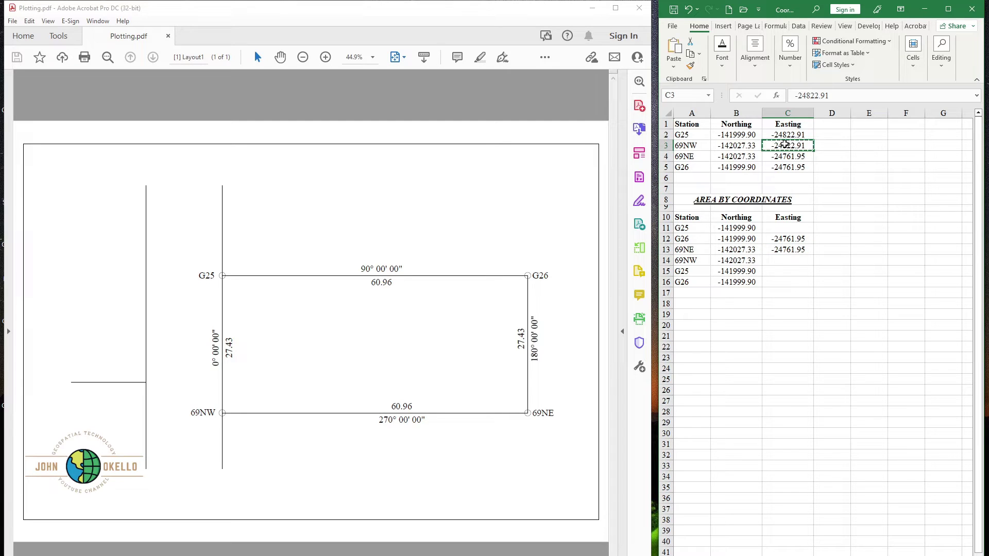
left_click(783, 260)
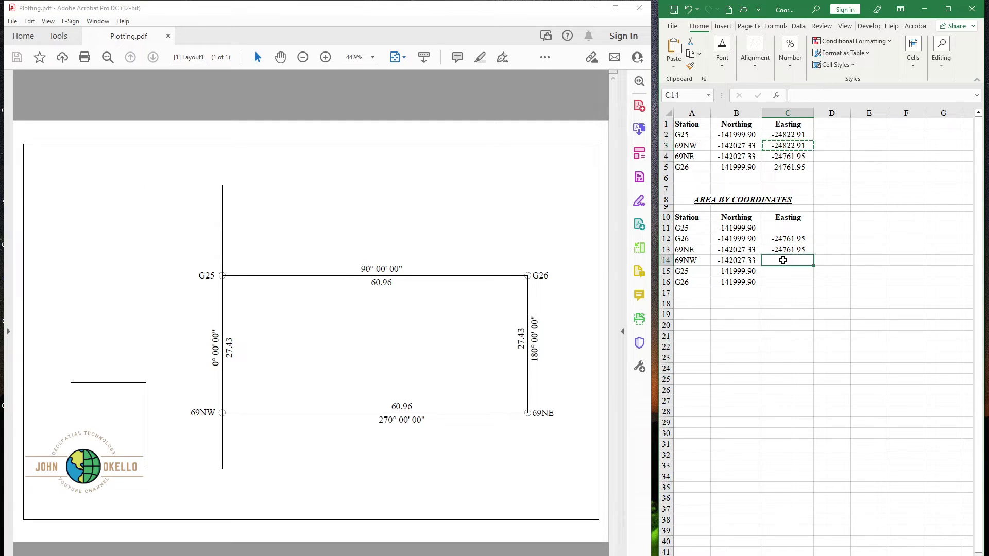
key("ctrl+v")
key("Escape")
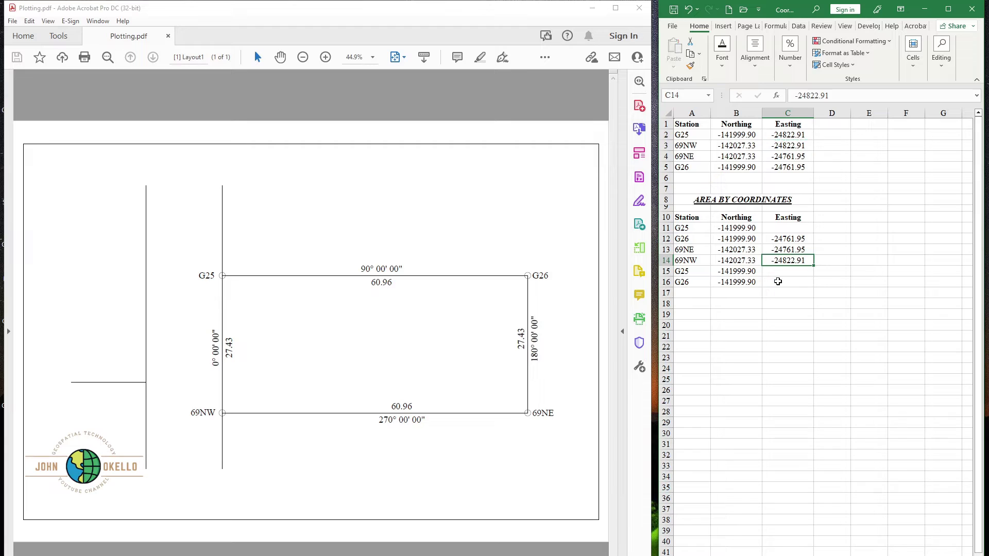
left_click(784, 136)
key("ctrl+c")
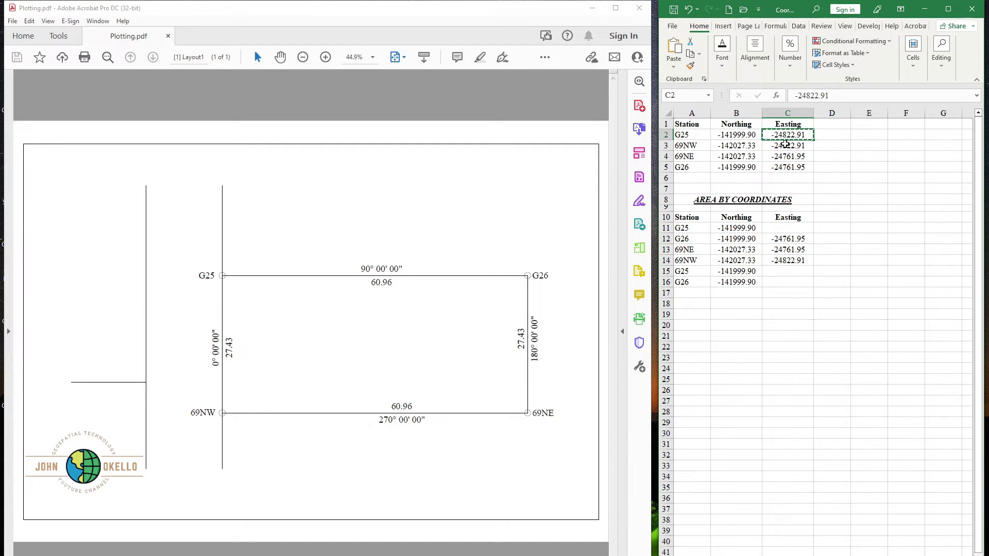
left_click(785, 270)
key("ctrl+v")
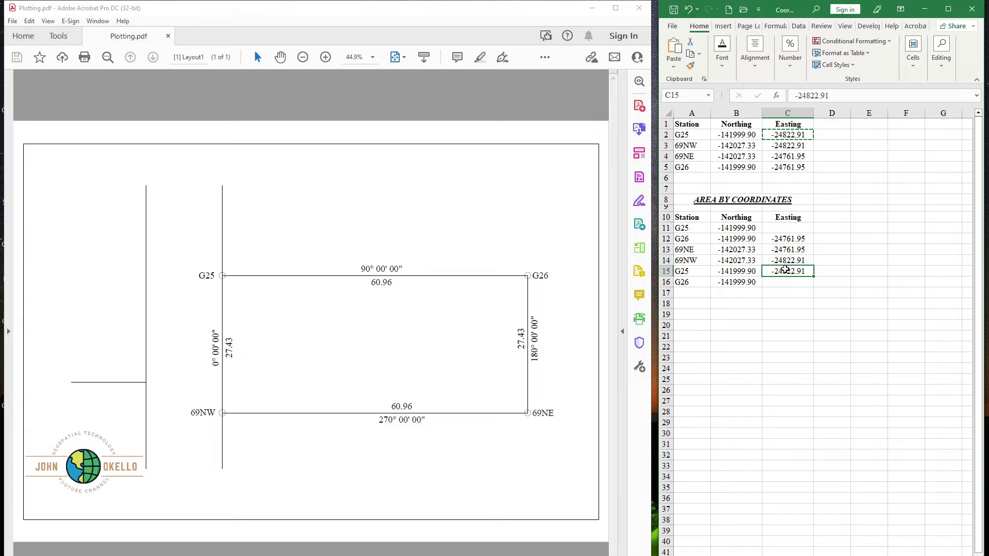
key("Escape")
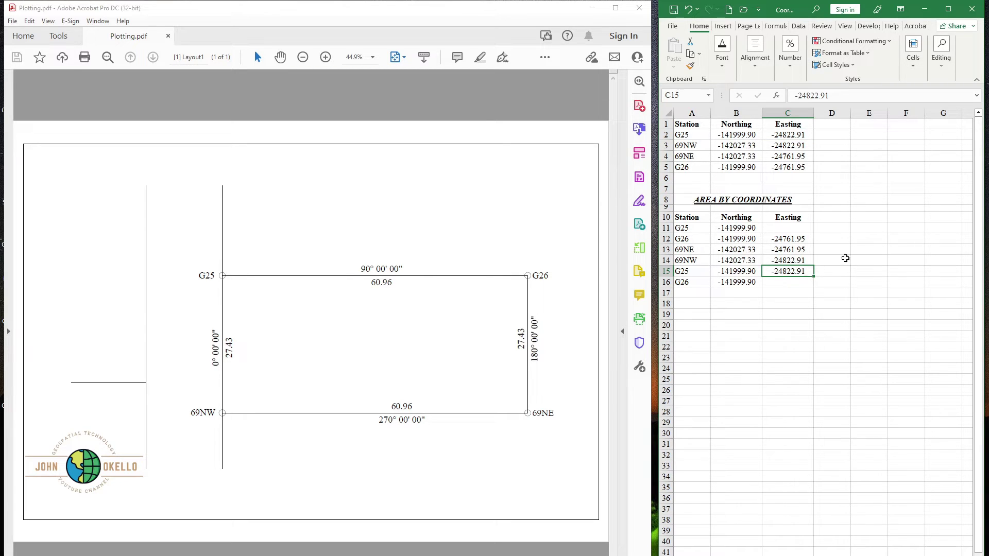
Widen column D slightly and maximize the Excel window to make room for the area calculations.
left_click(845, 258)
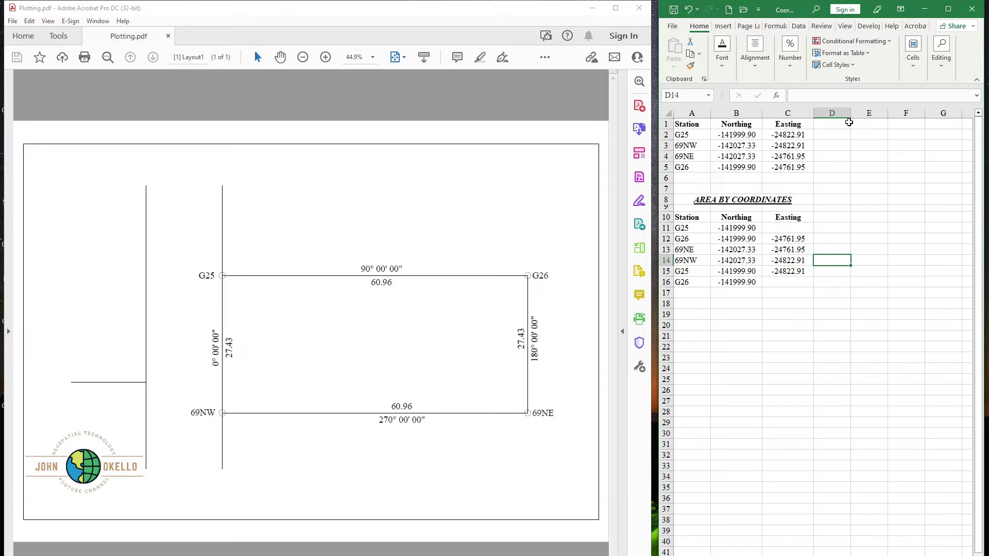
left_click_drag(850, 113, 865, 113)
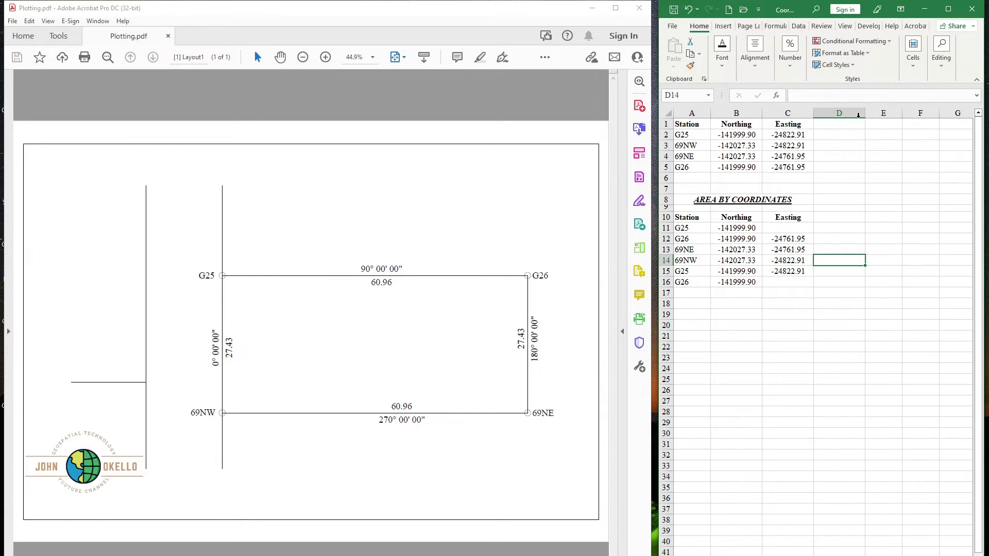
left_click(949, 10)
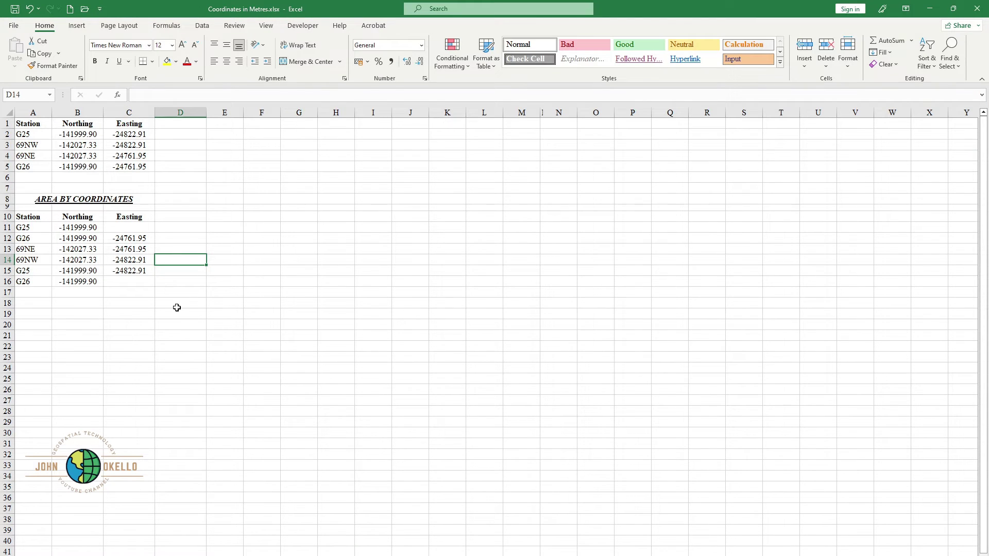
left_click(181, 251)
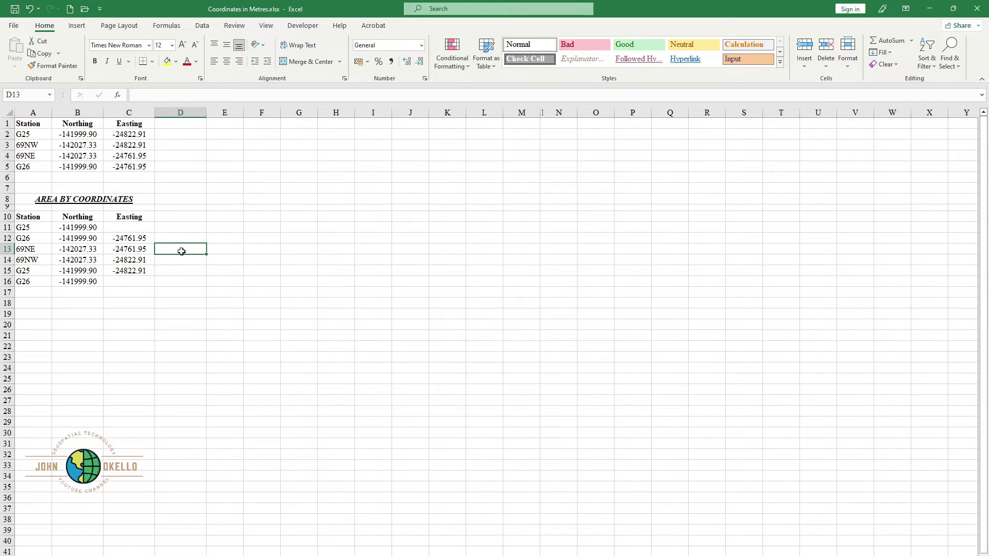
left_click(183, 238)
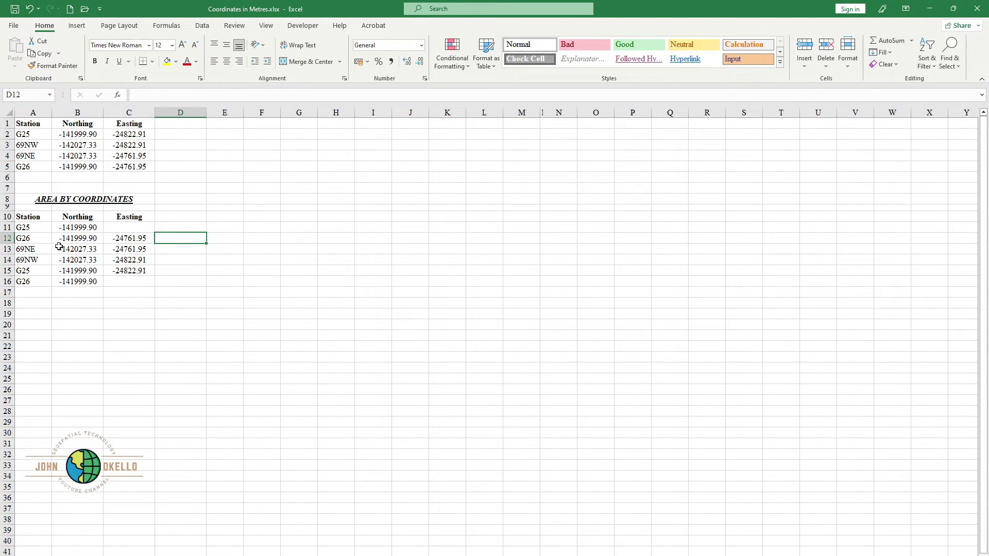
left_click(32, 252)
left_click(68, 251)
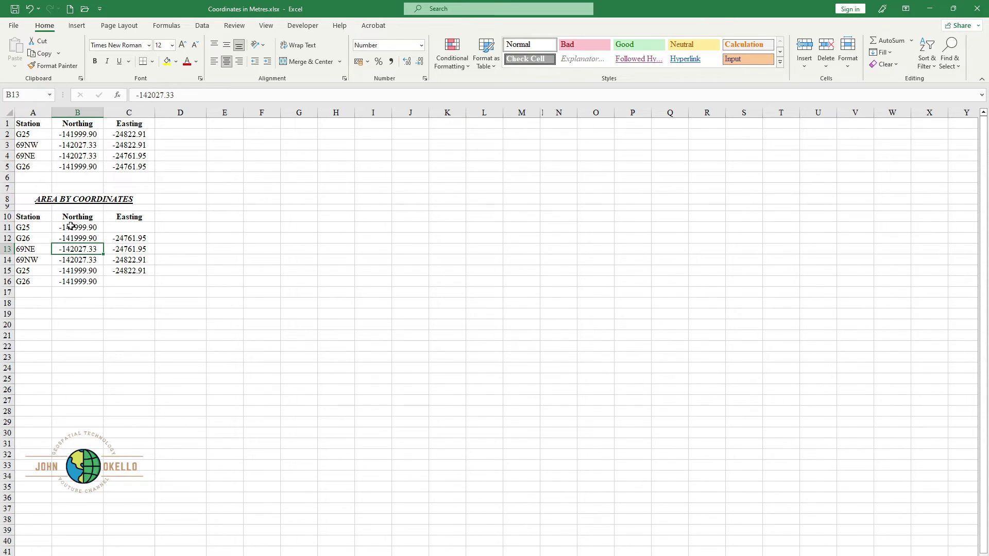
left_click(71, 226)
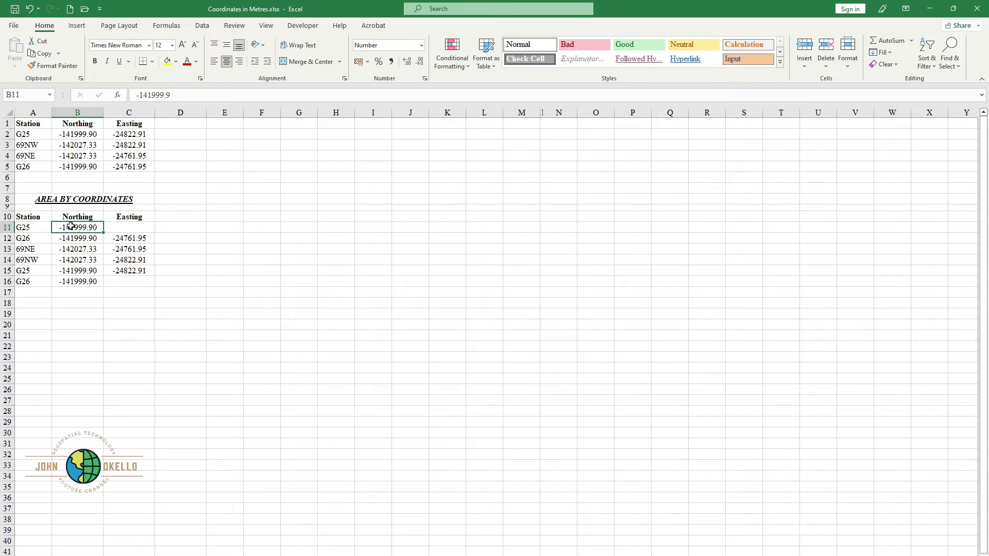
left_click(127, 240)
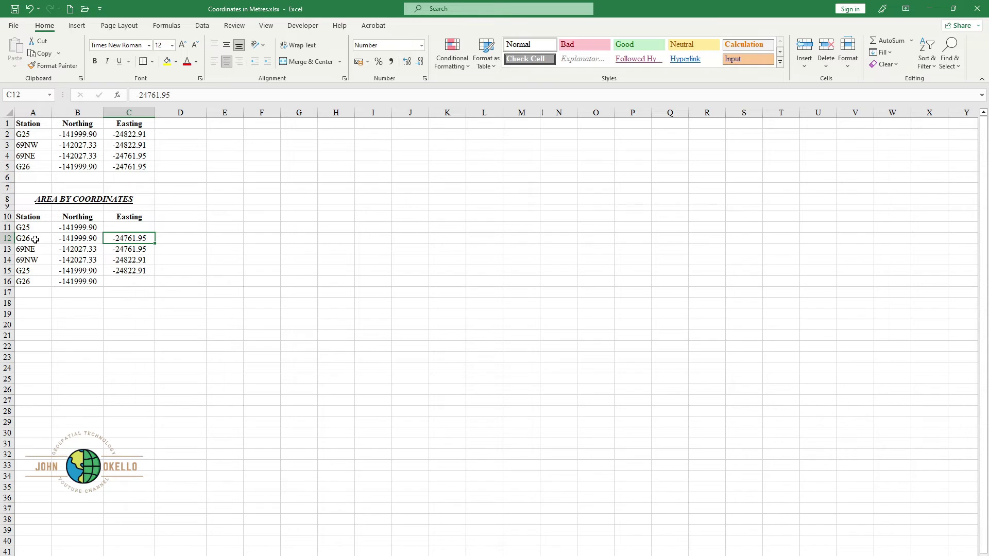
Enter the formula =(B13-B11)*C12 in D12 for station G26 and recheck its cell references.
left_click(171, 238)
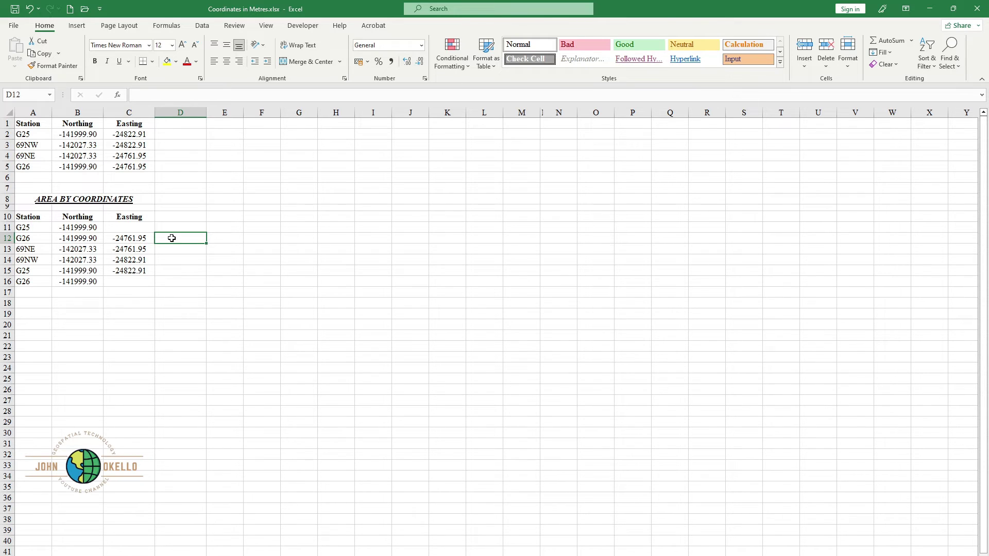
type("=")
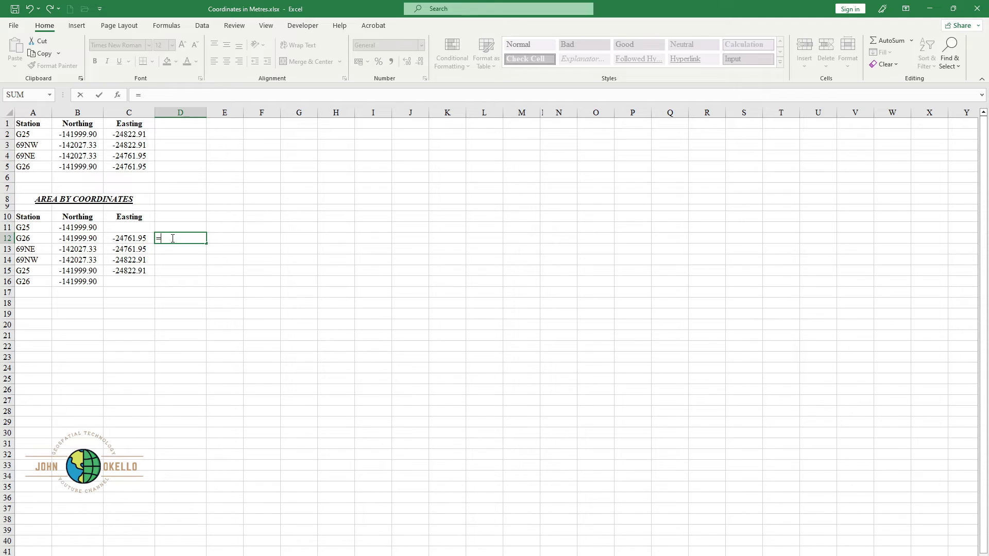
type("(")
left_click(80, 250)
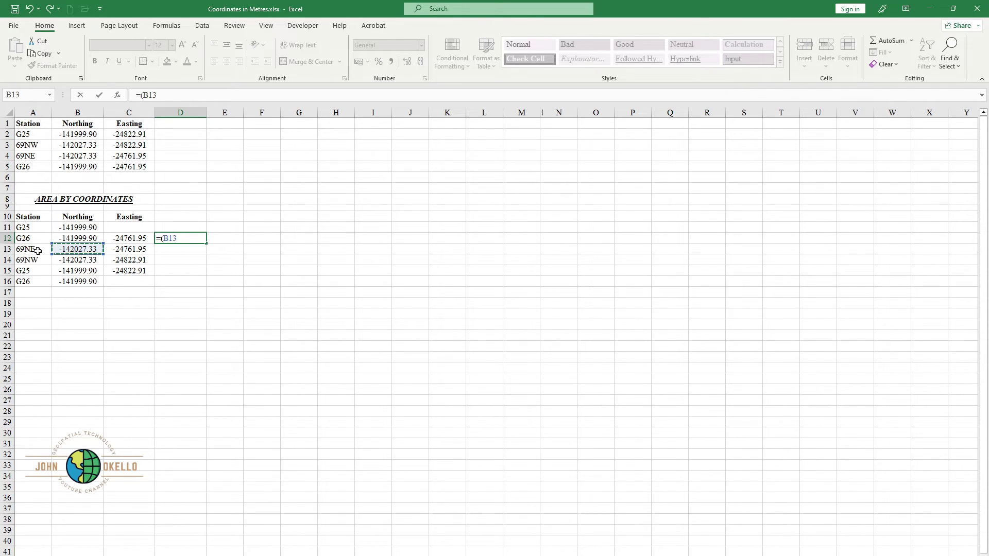
type("-")
left_click(73, 228)
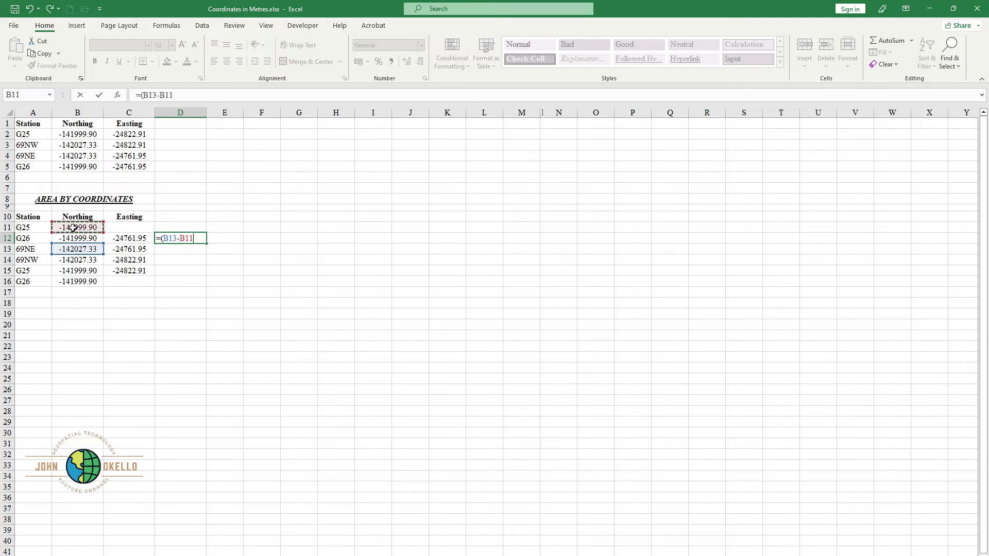
type(")*")
left_click(138, 239)
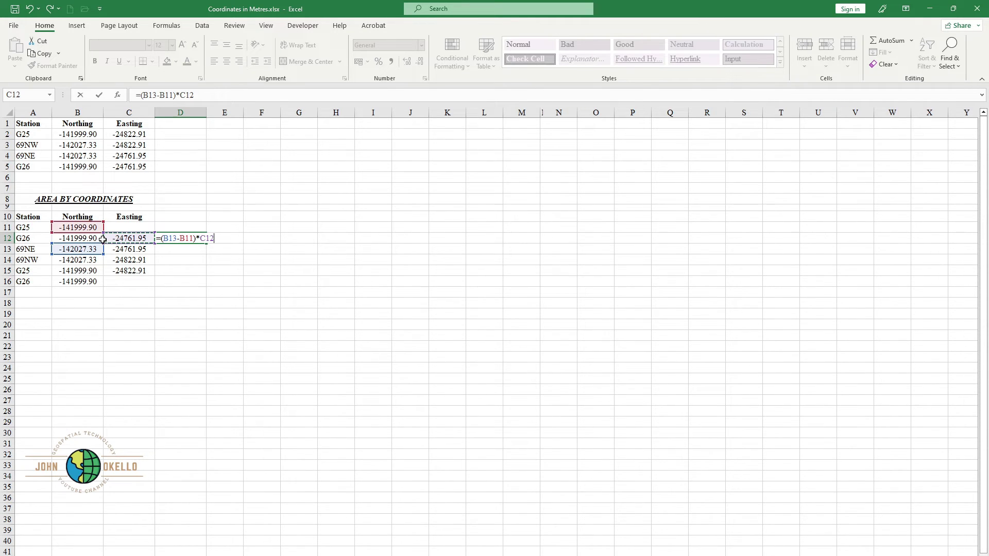
key("Return")
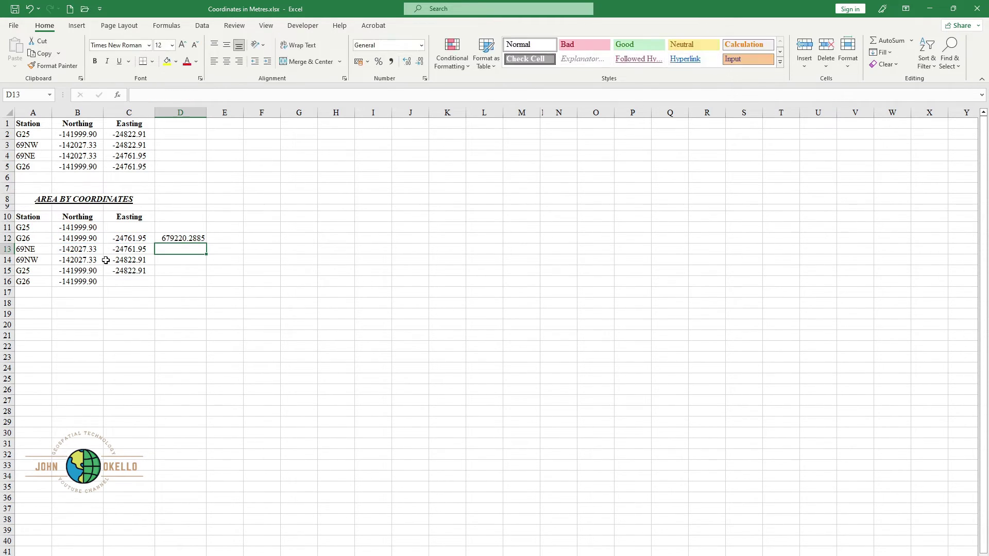
left_click(170, 238)
double_click(169, 238)
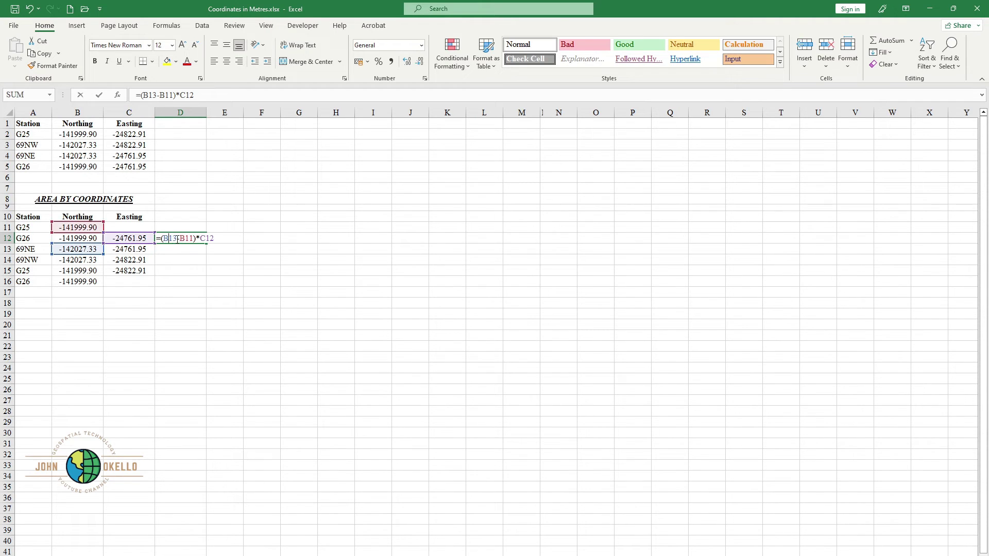
key("Return")
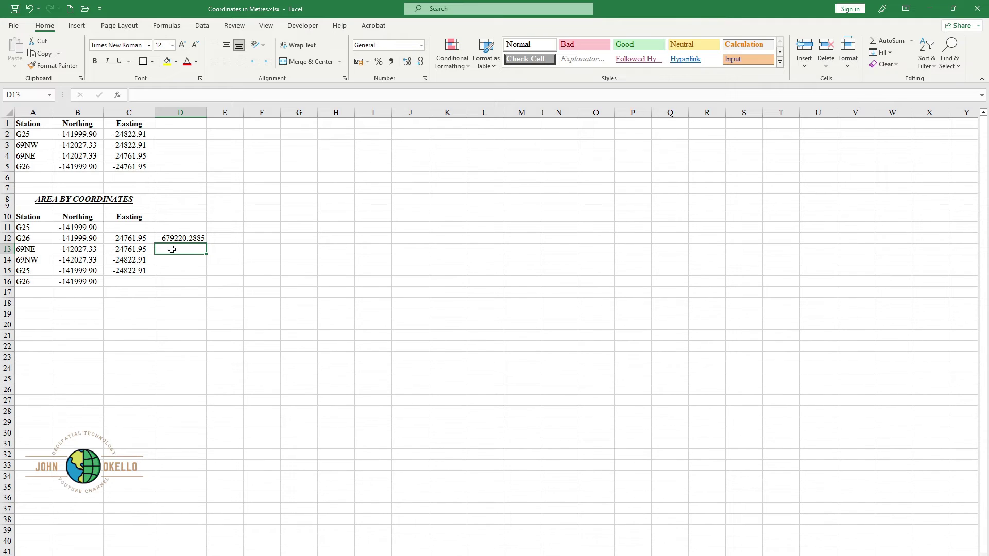
Enter the formula =(B14-B12)*C13 in D13 for station 69NE.
type("=")
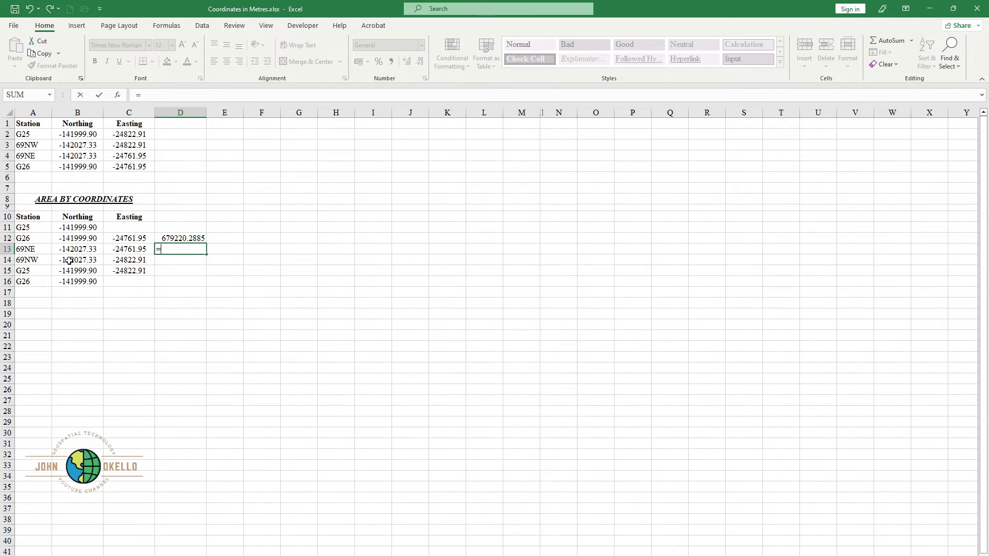
type("(")
left_click(68, 260)
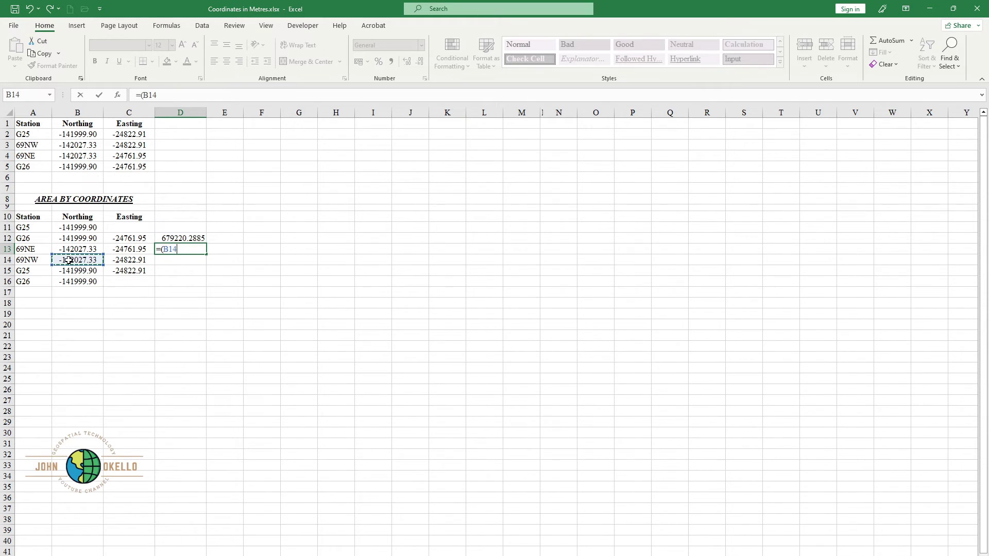
type("-")
left_click(82, 240)
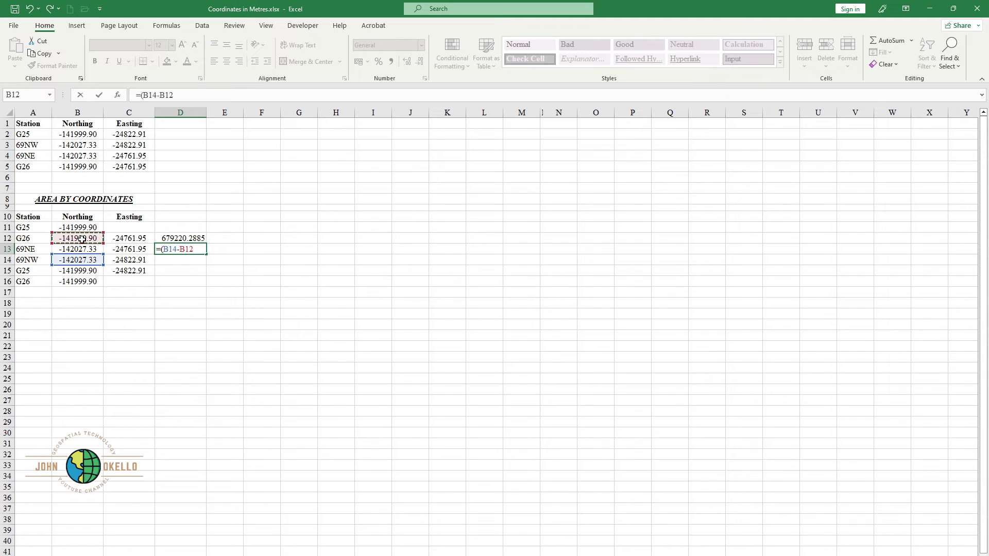
type(")*")
left_click(135, 250)
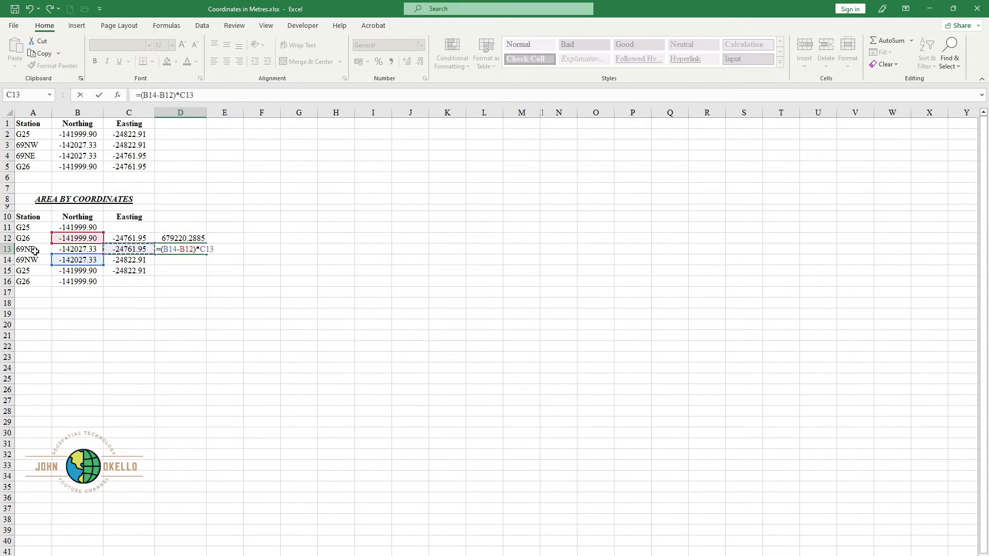
key("Return")
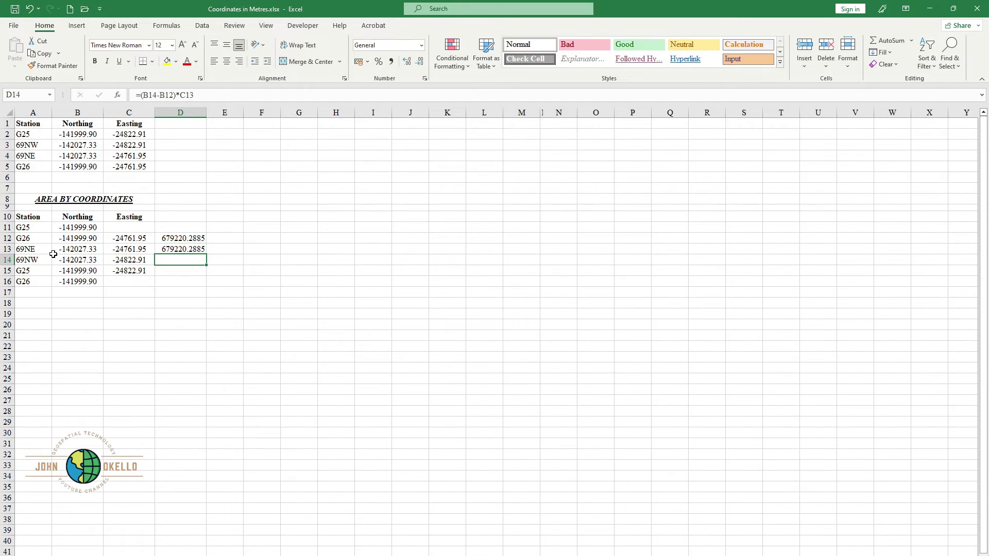
Fill the D13 formula down to D15 and check the cell references in D14 and D15.
left_click(173, 252)
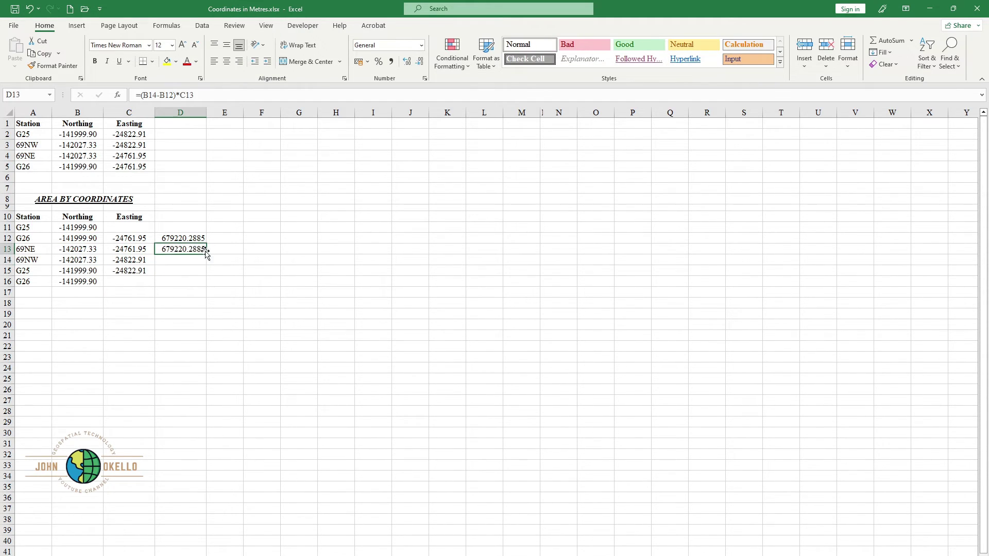
left_click_drag(205, 254, 205, 273)
double_click(187, 260)
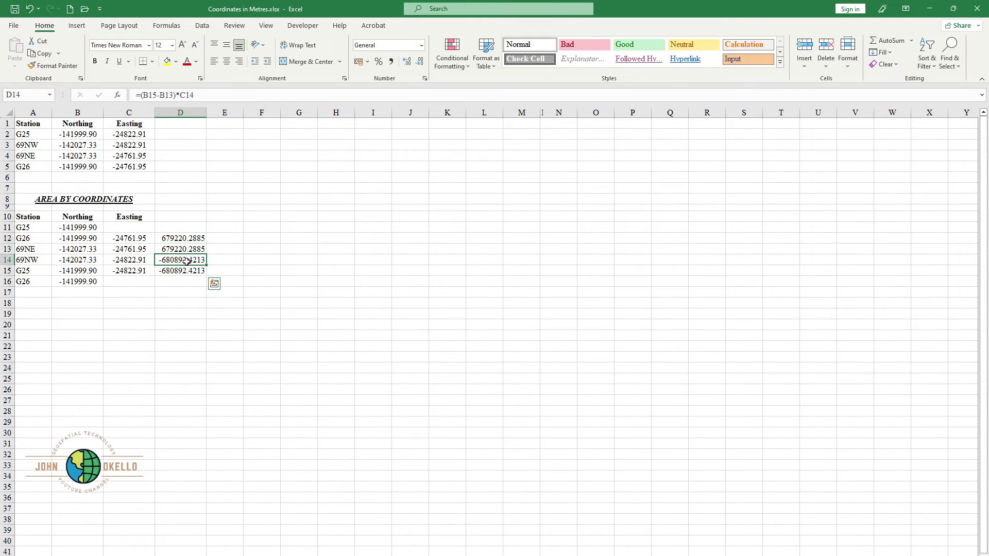
key("Escape")
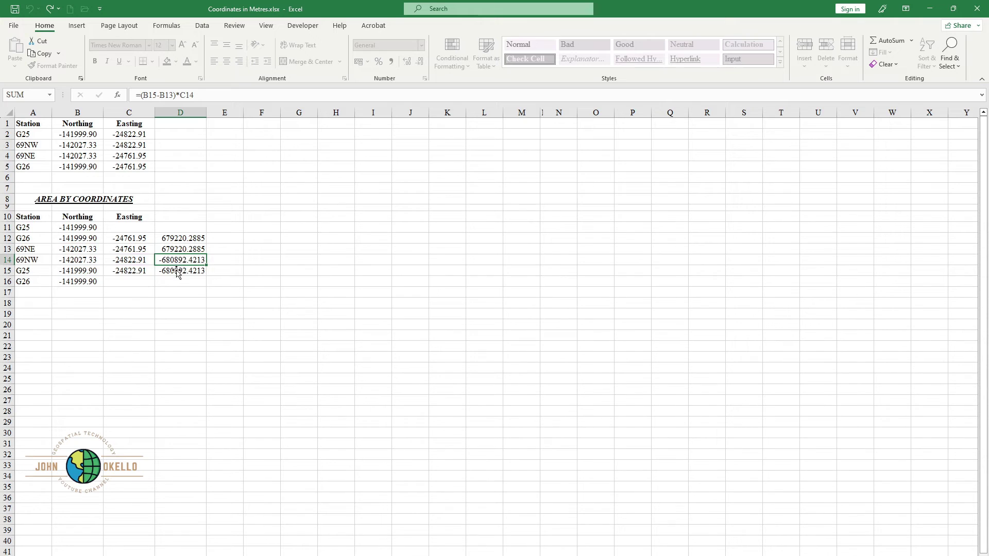
double_click(176, 270)
key("Escape")
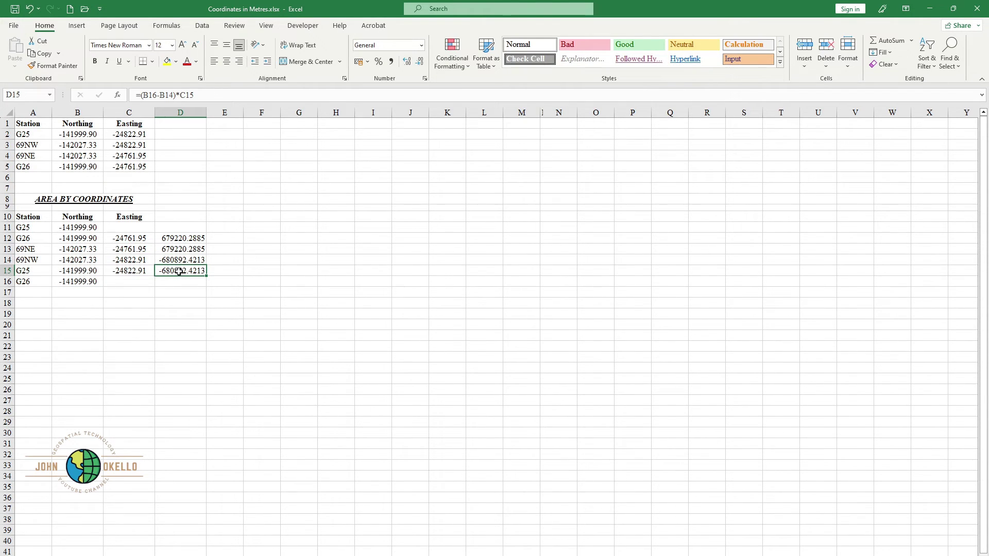
double_click(179, 272)
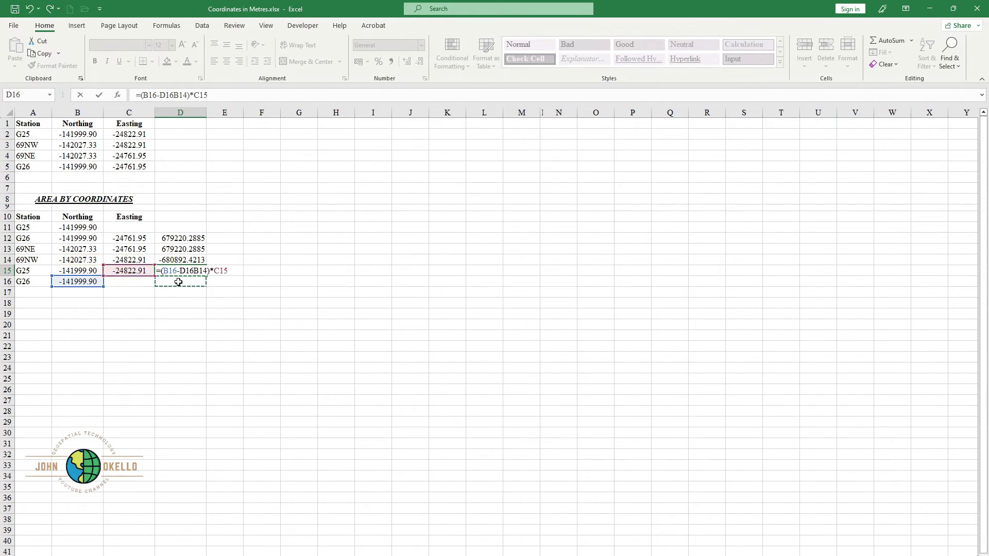
key("ctrl+Return")
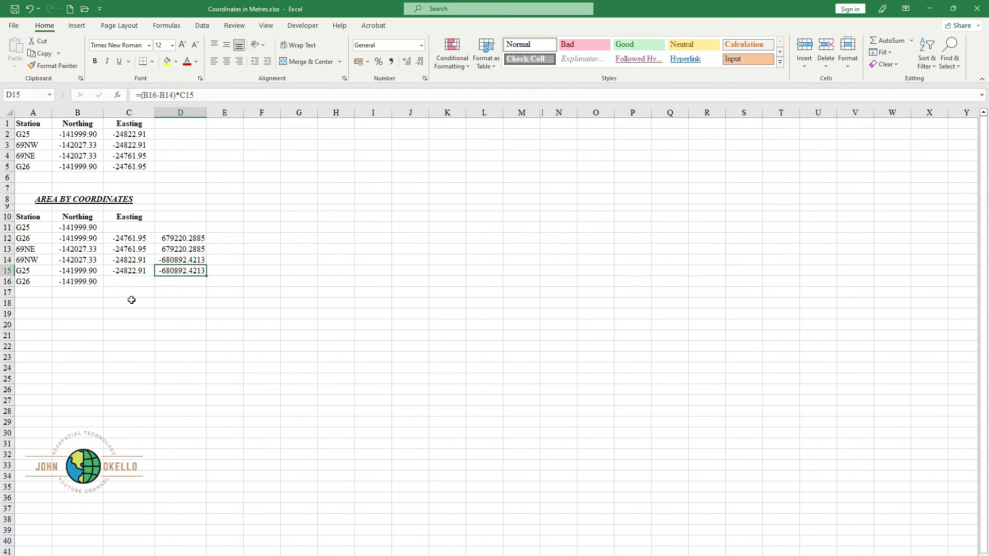
Enter the label 2A in cell C18 below the coordinate table.
left_click(130, 303)
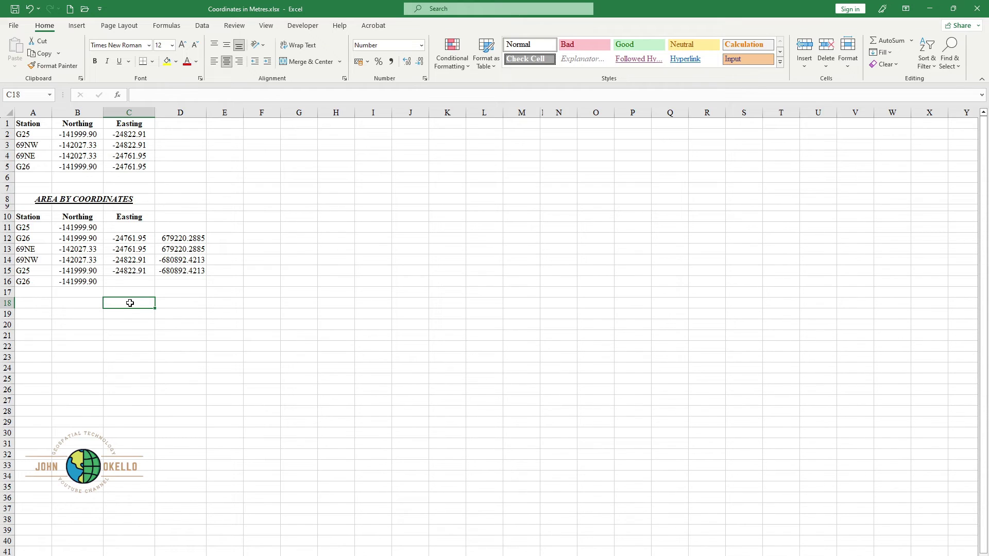
type("2A")
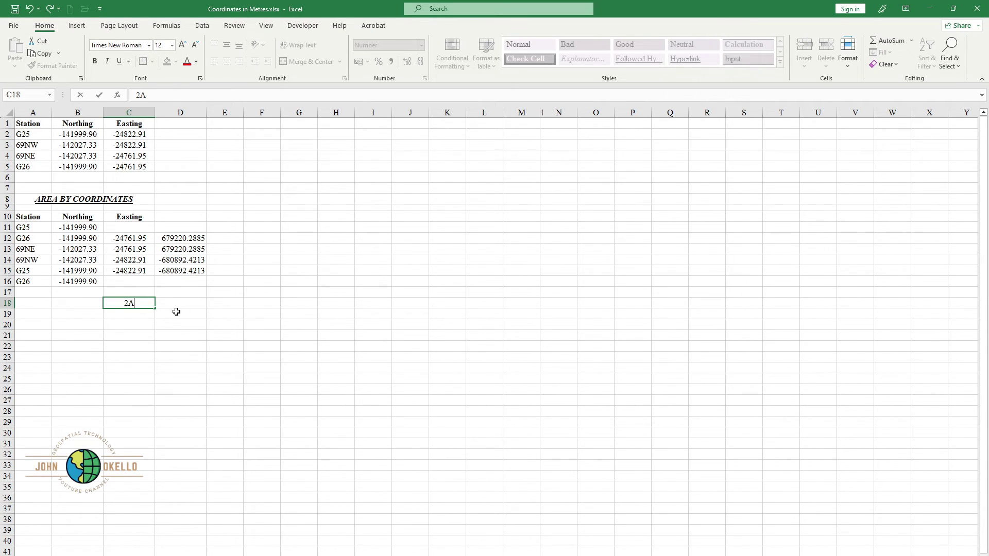
key("Return")
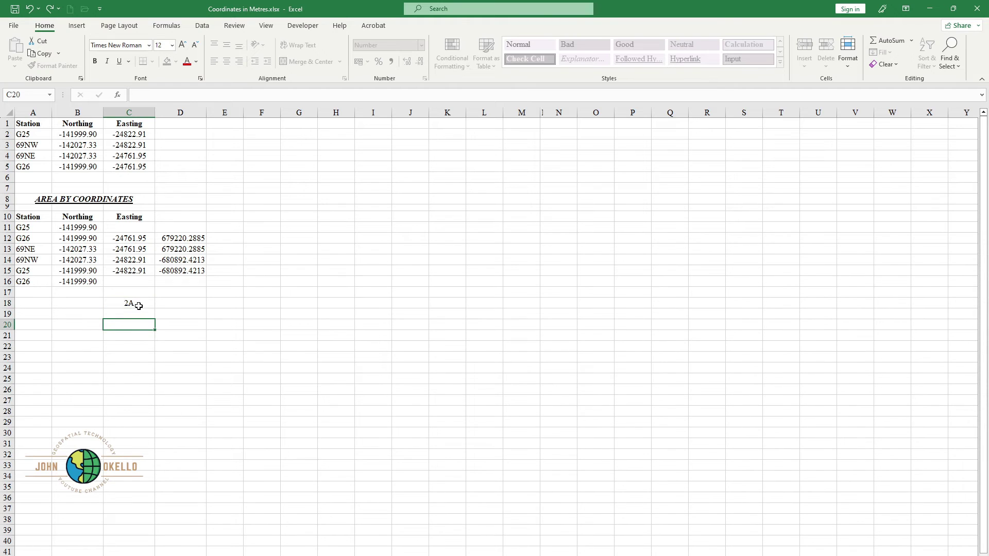
Make the cells C18:D21 bold and right-align C18:C21.
left_click(139, 305)
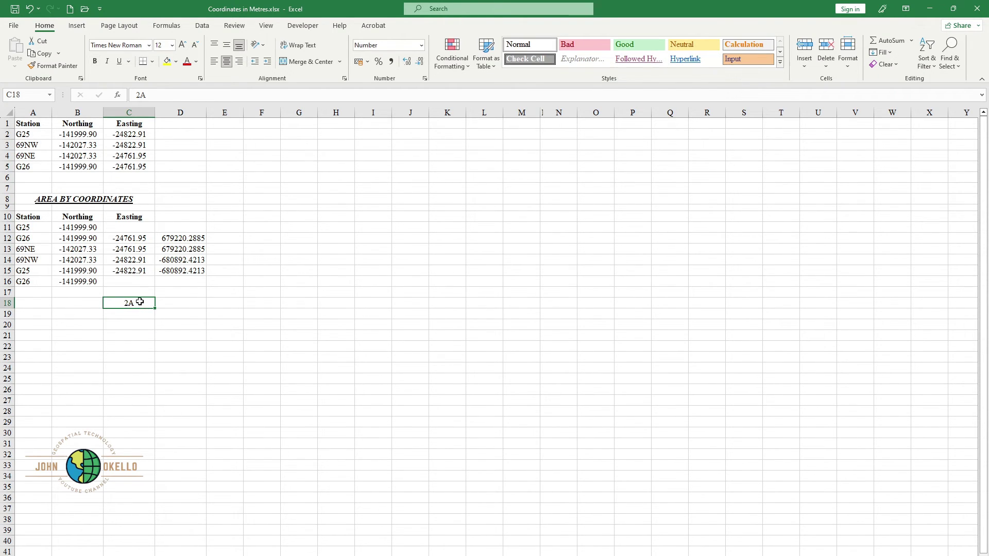
left_click_drag(149, 303, 183, 336)
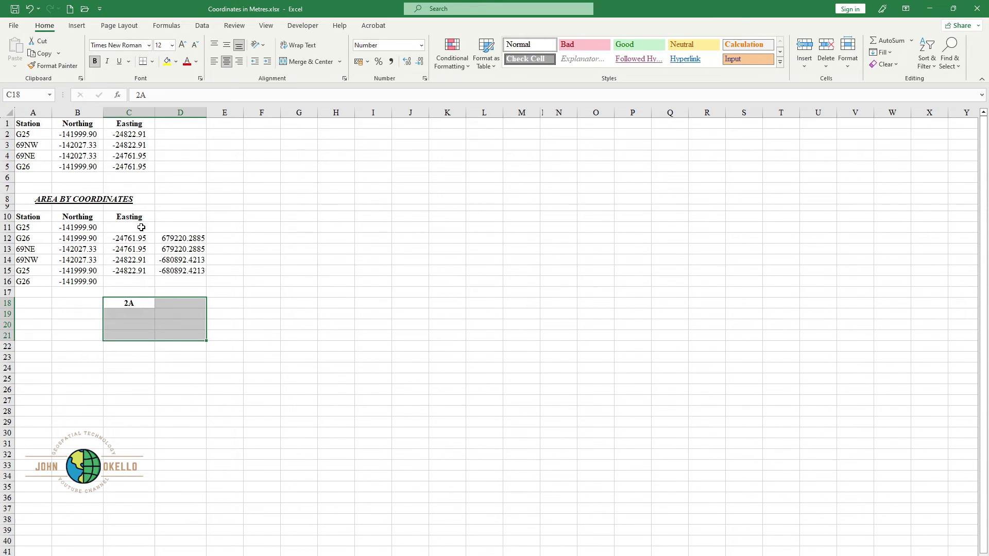
key("ctrl+z")
key("ctrl+z")
key("ctrl+z")
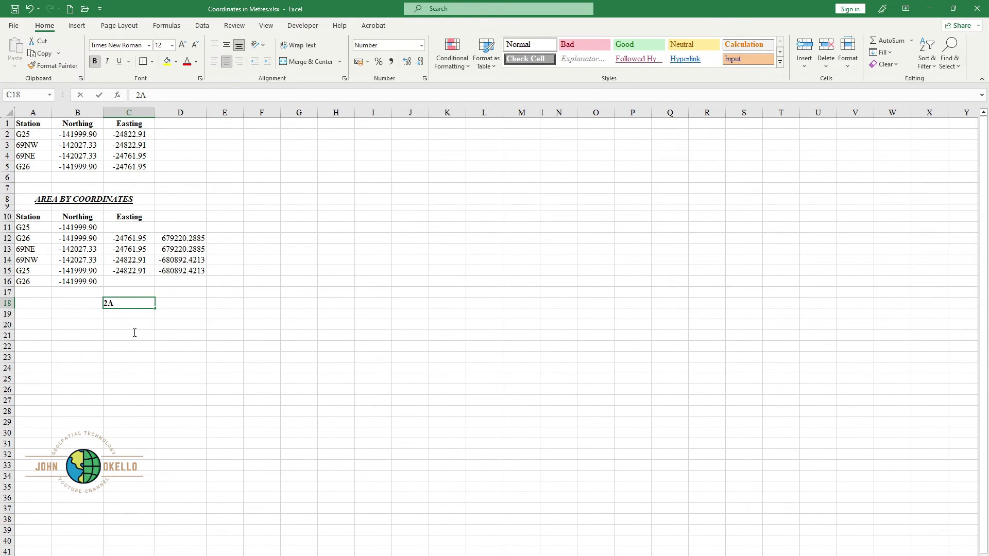
left_click_drag(131, 305, 135, 335)
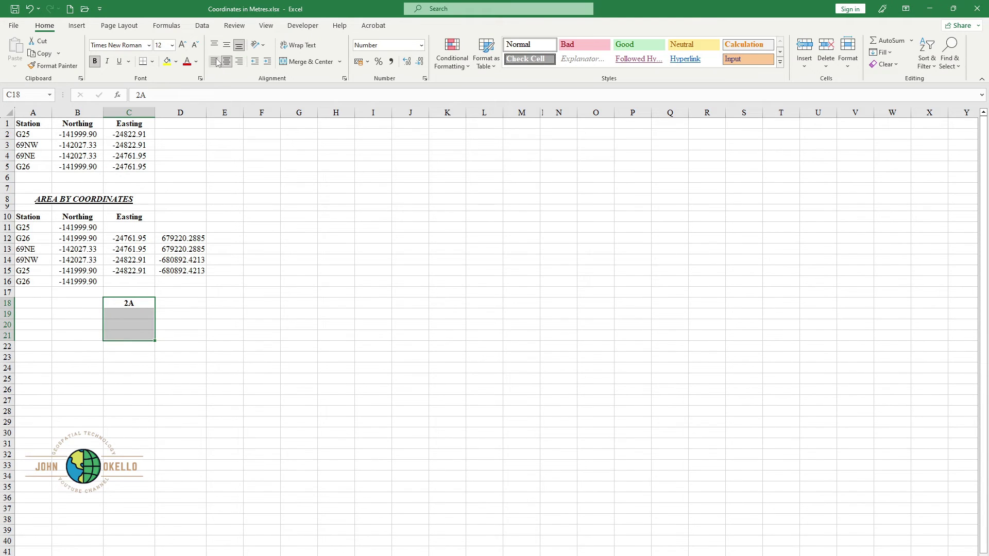
Start a formula in D18, beside the 2A label, for totalling the products in column D.
left_click(167, 305)
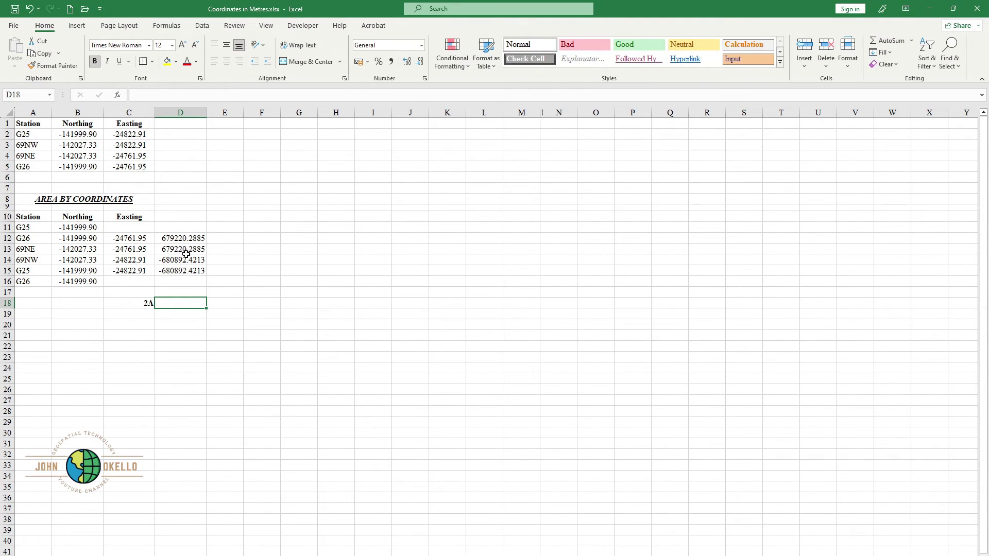
left_click(177, 238)
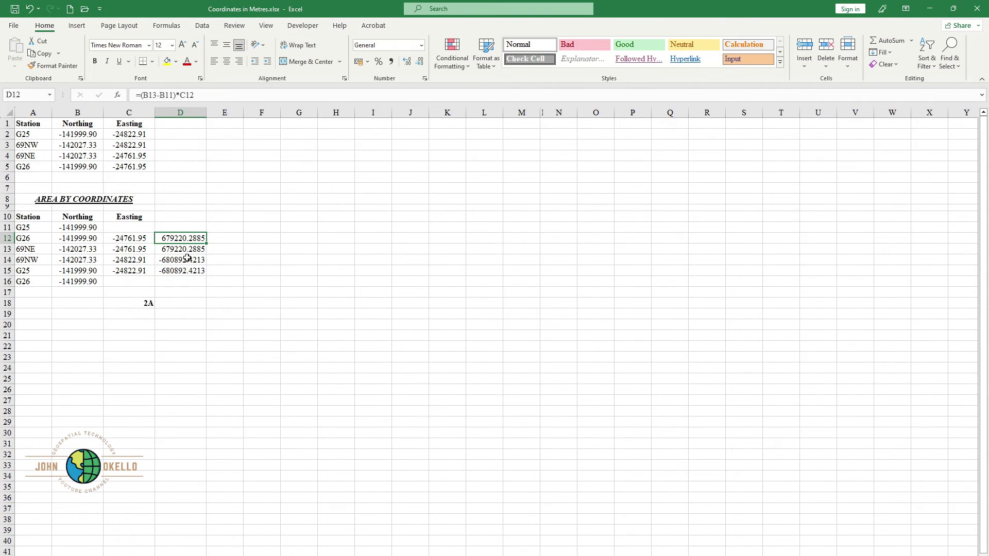
left_click(178, 304)
key("ctrl+b")
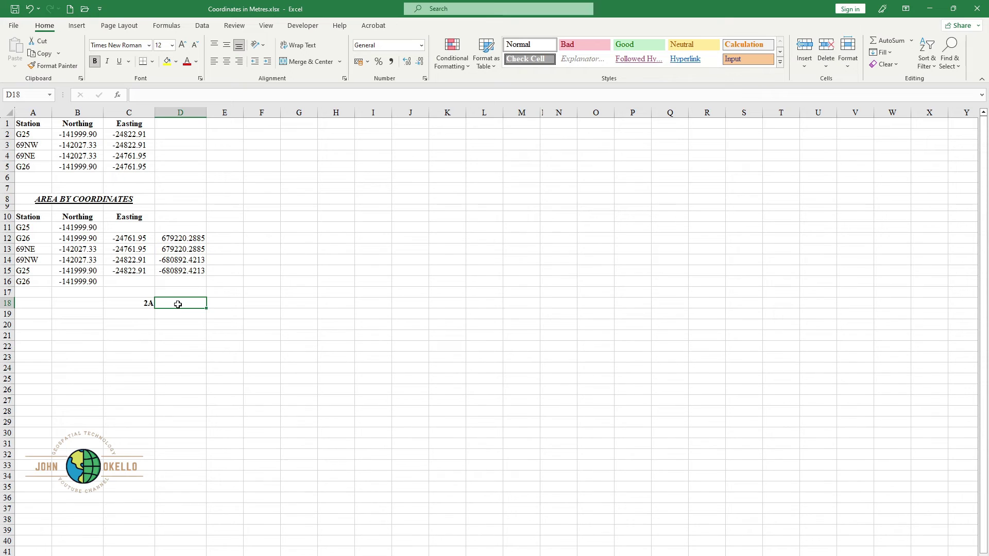
type("=")
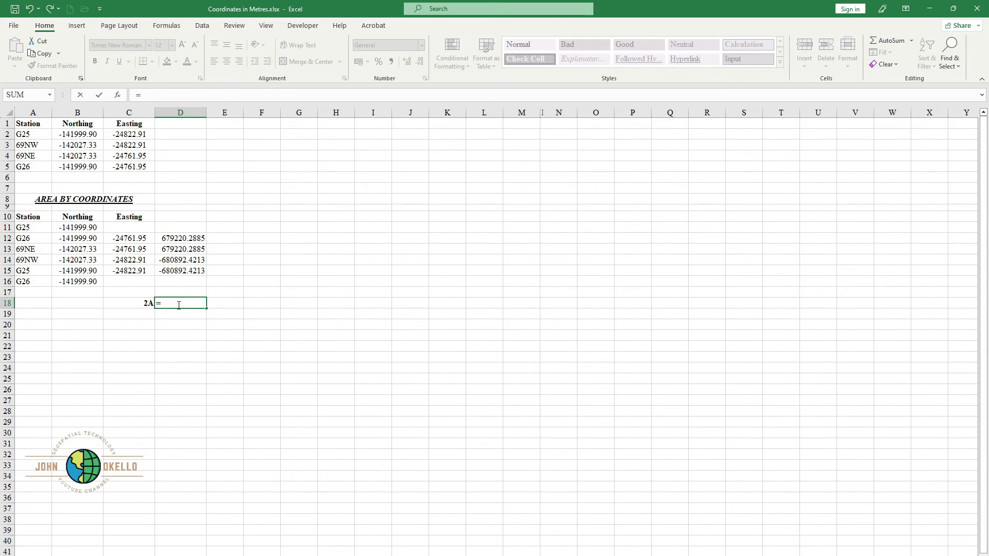
type("(")
left_click(179, 239)
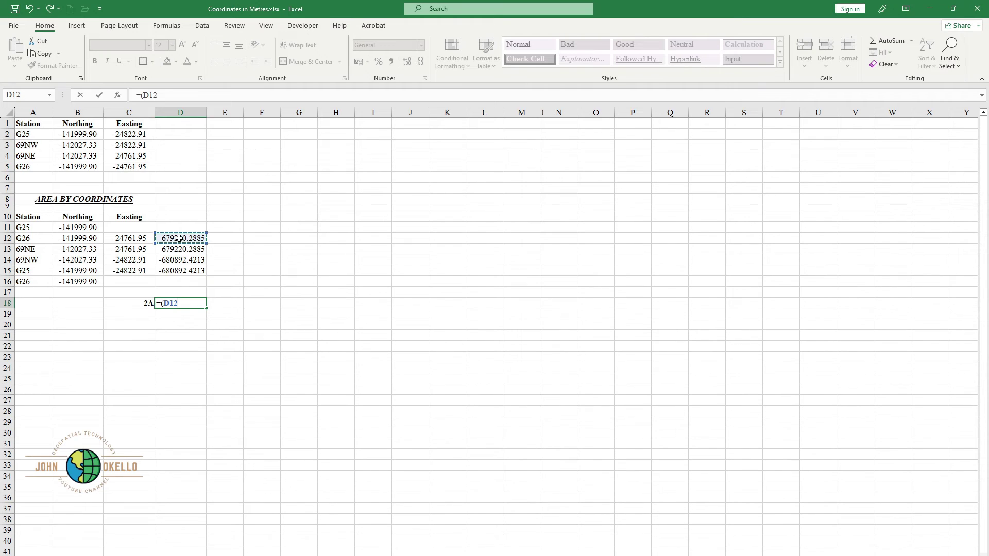
key("BackSpace")
key("BackSpace")
key("BackSpace")
key("BackSpace")
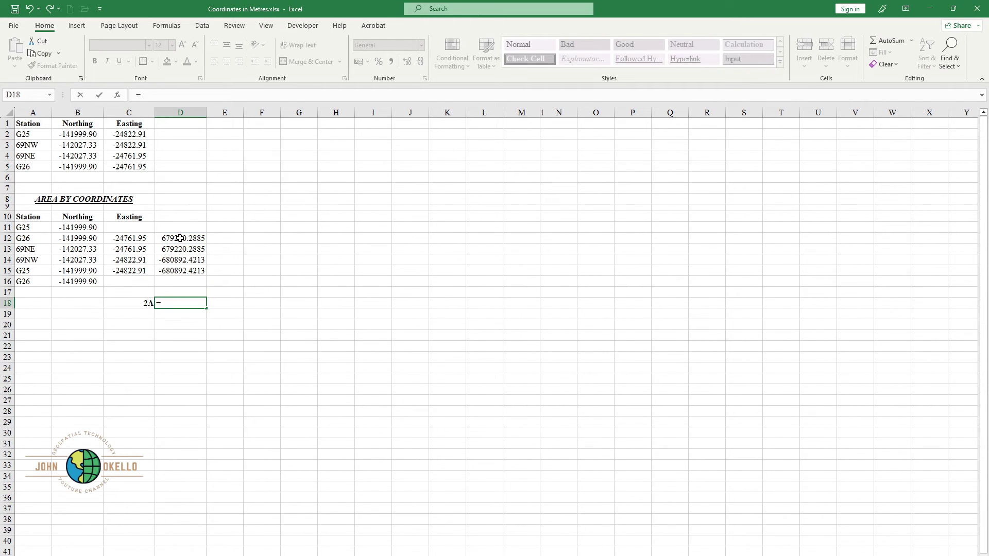
Complete the D18 formula as =SUM(D12:D15) to total the products as the double area.
type("su")
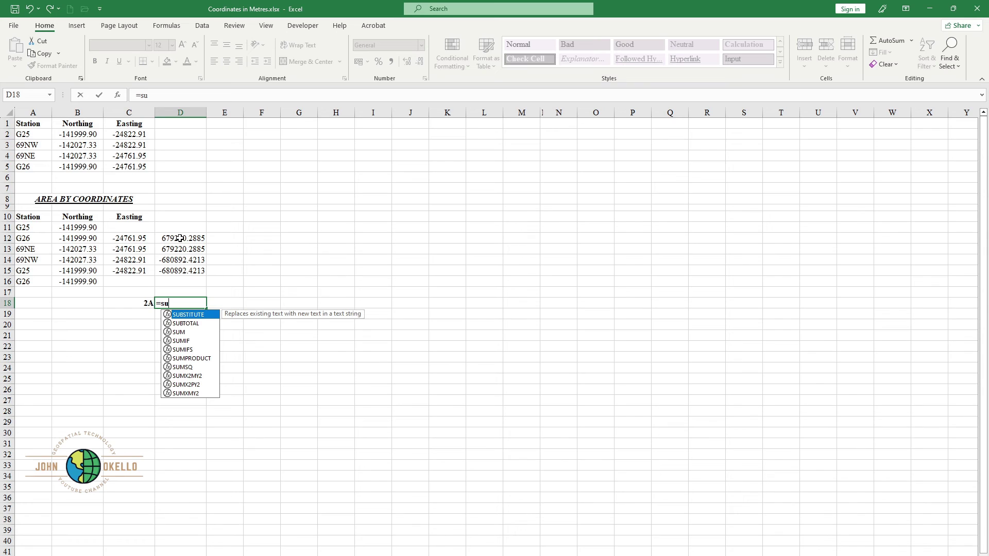
double_click(181, 331)
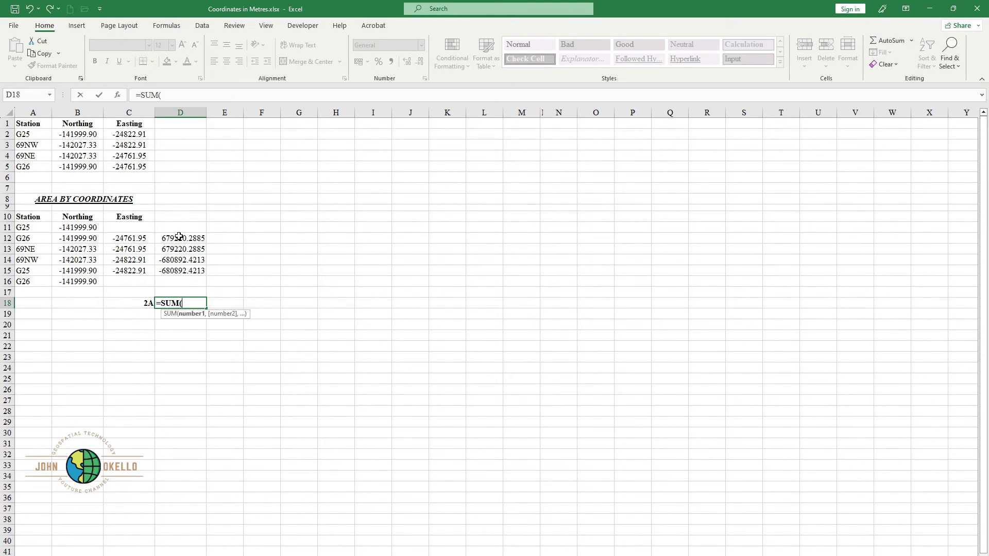
left_click_drag(180, 236, 186, 268)
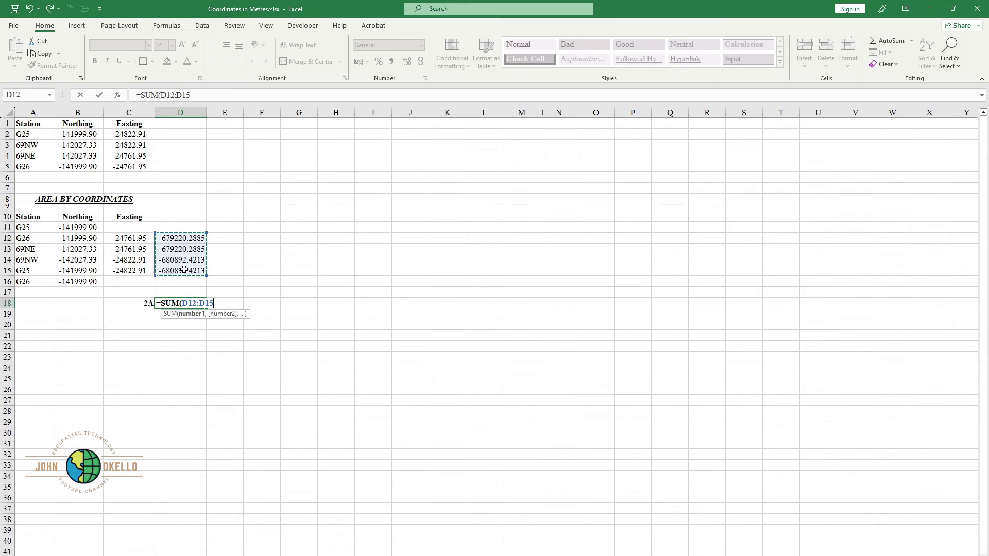
type(")")
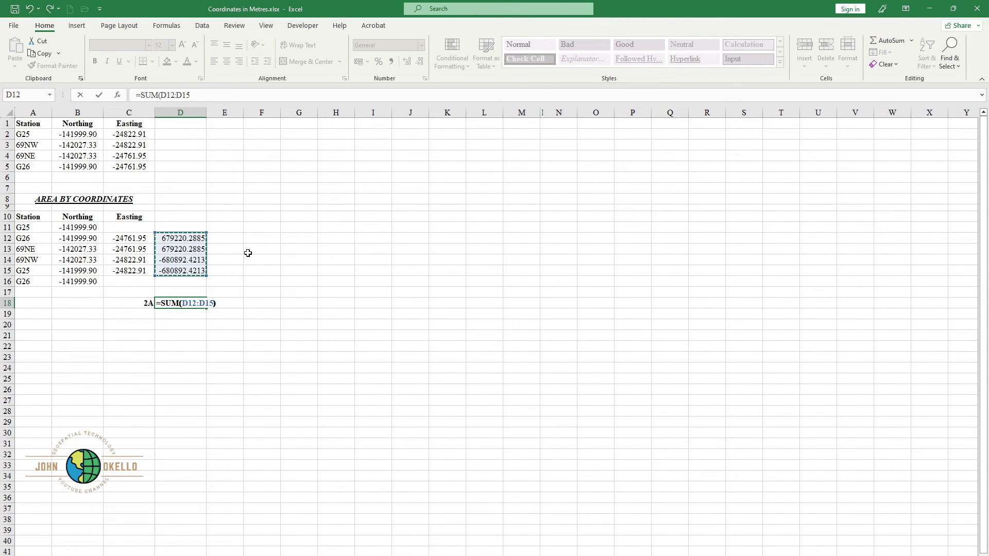
key("Return")
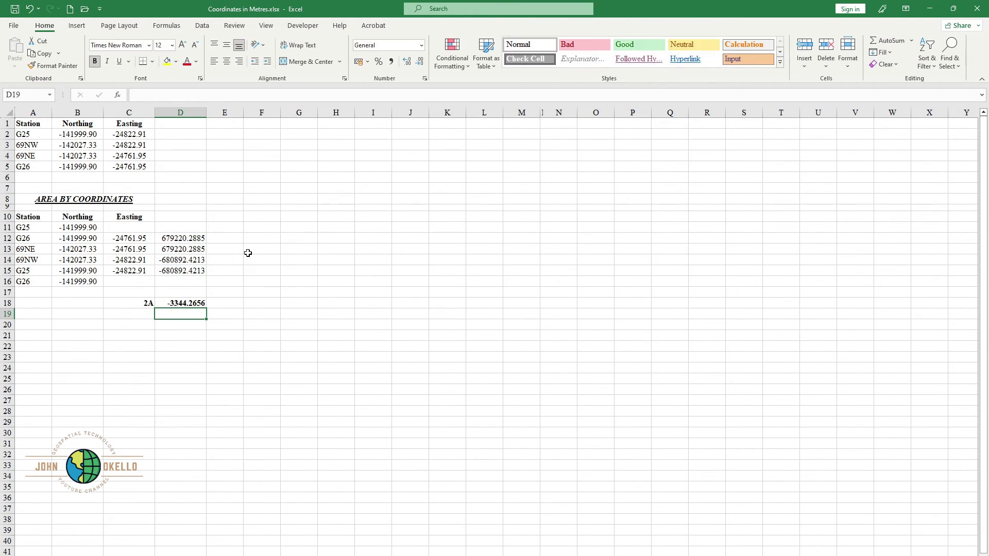
left_click(186, 305)
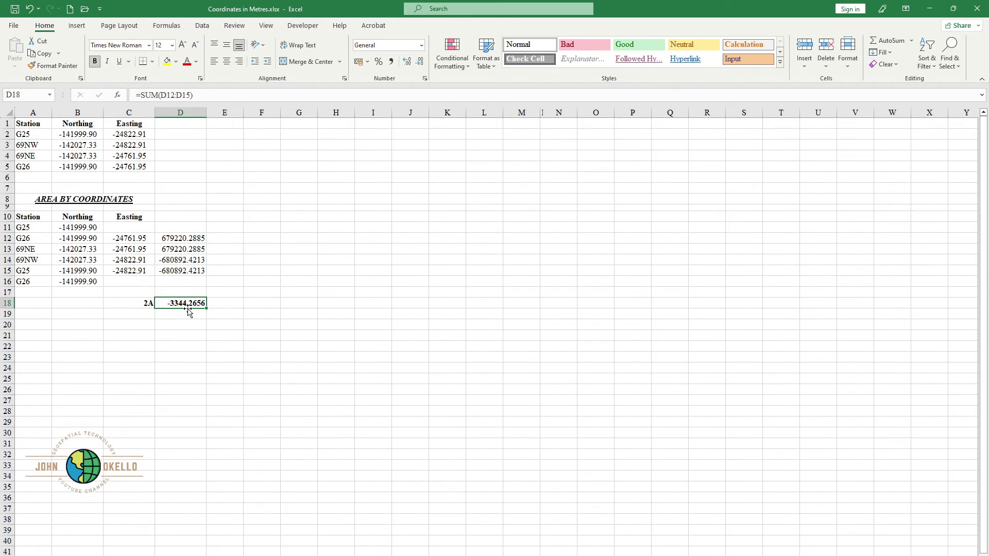
Enter the label A in C19, directly below the 2A label.
left_click(137, 316)
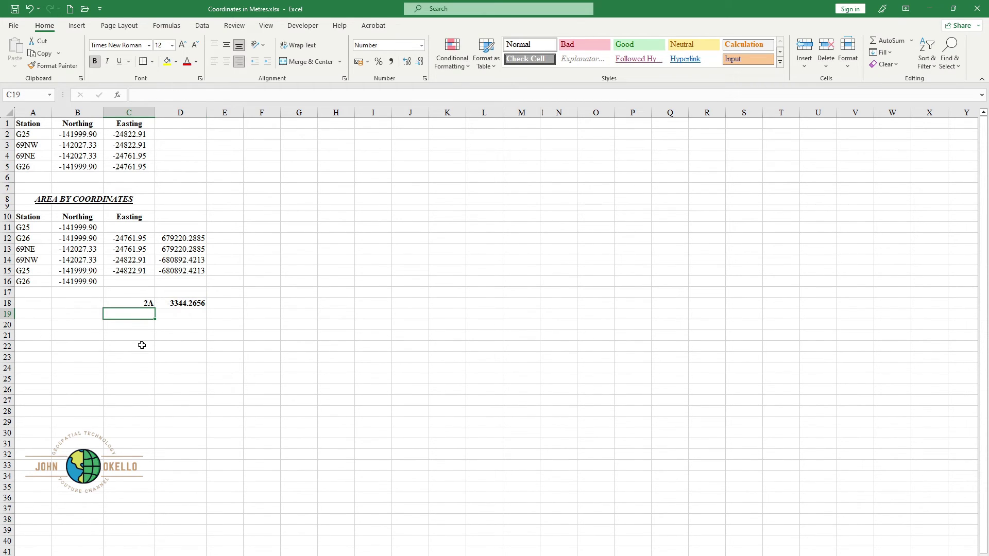
type("A")
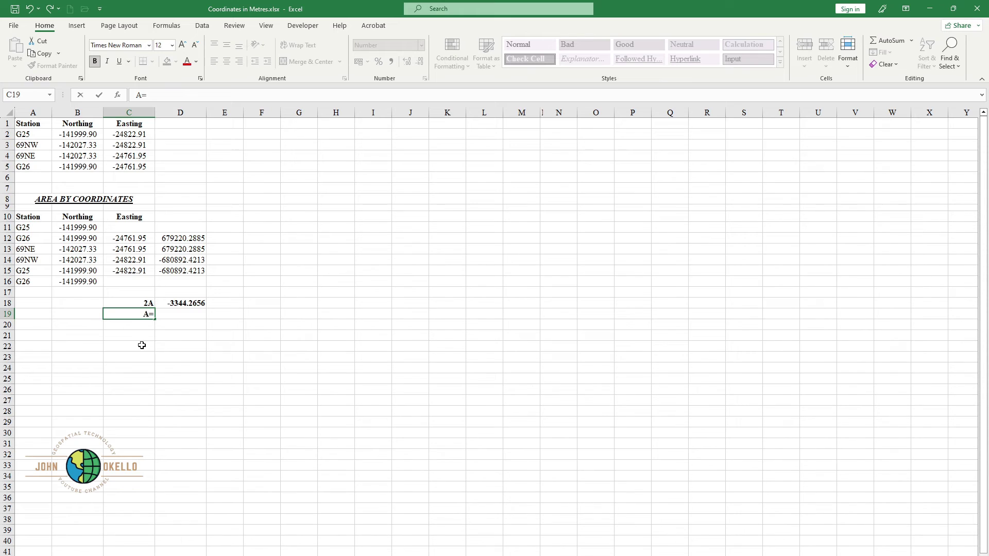
left_click(179, 314)
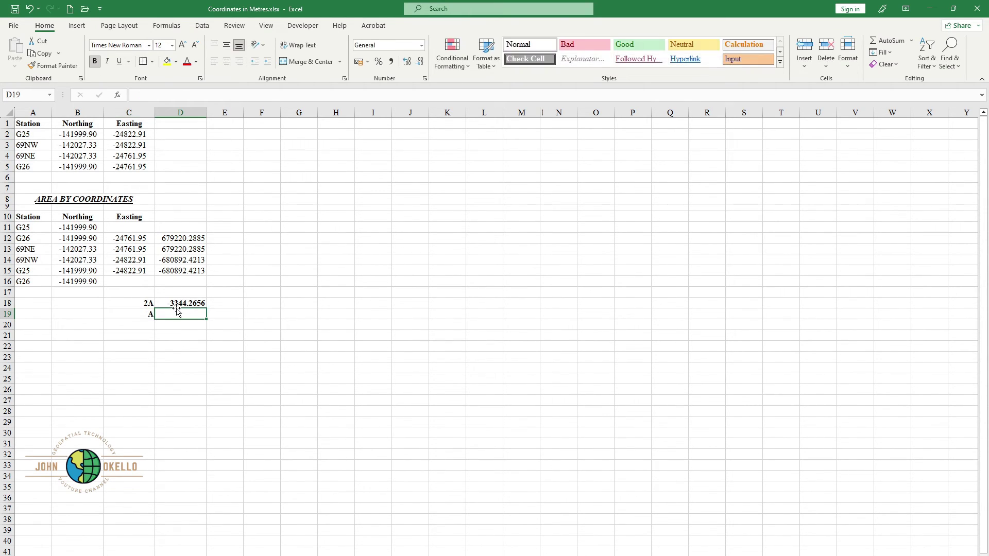
Enter the formula =D18/2 in D19 to halve the double area.
left_click(187, 303)
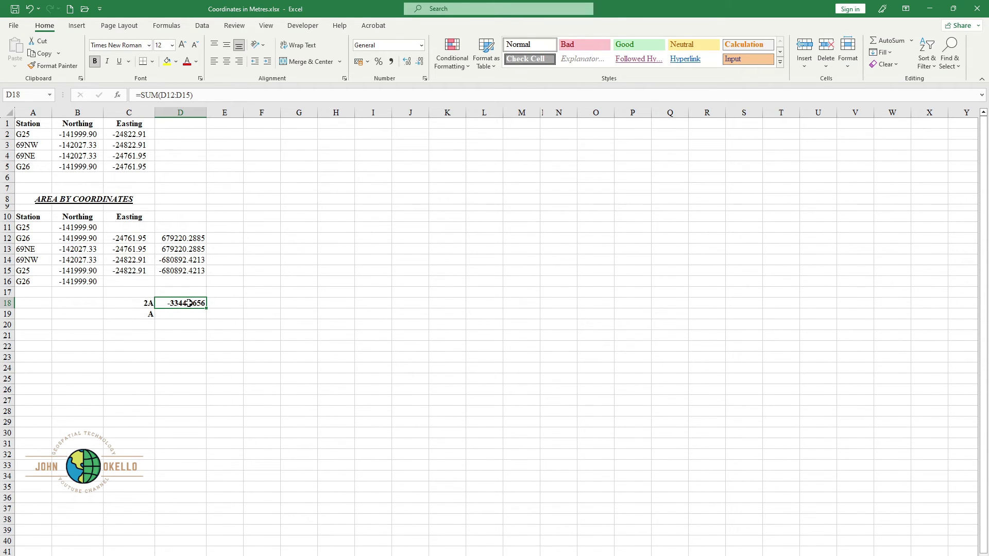
key("alt")
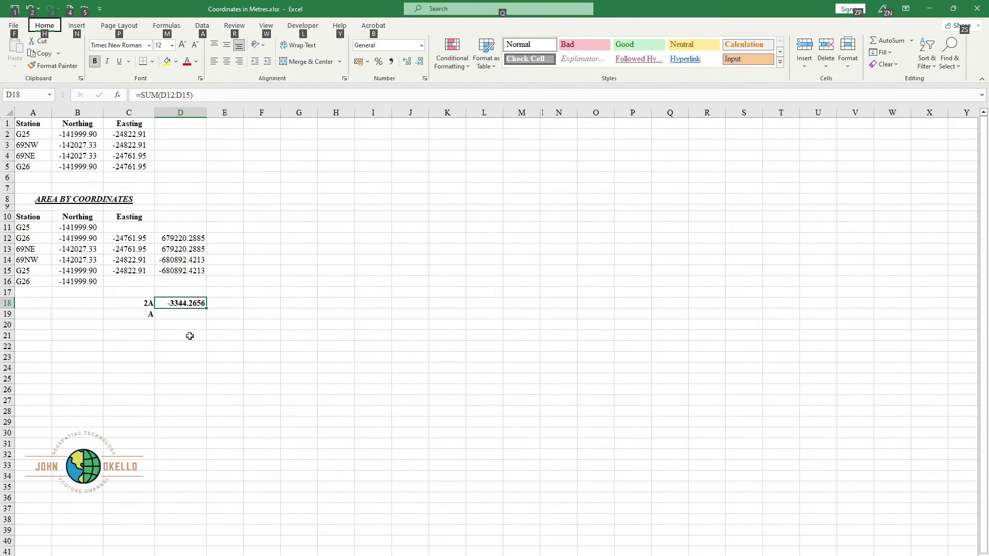
key("alt")
left_click(188, 314)
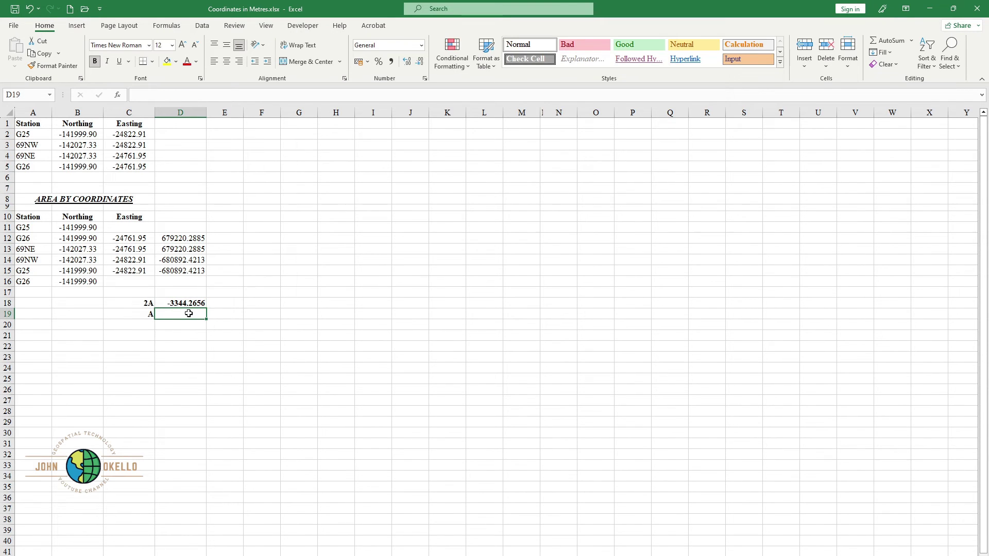
type("=")
left_click(183, 301)
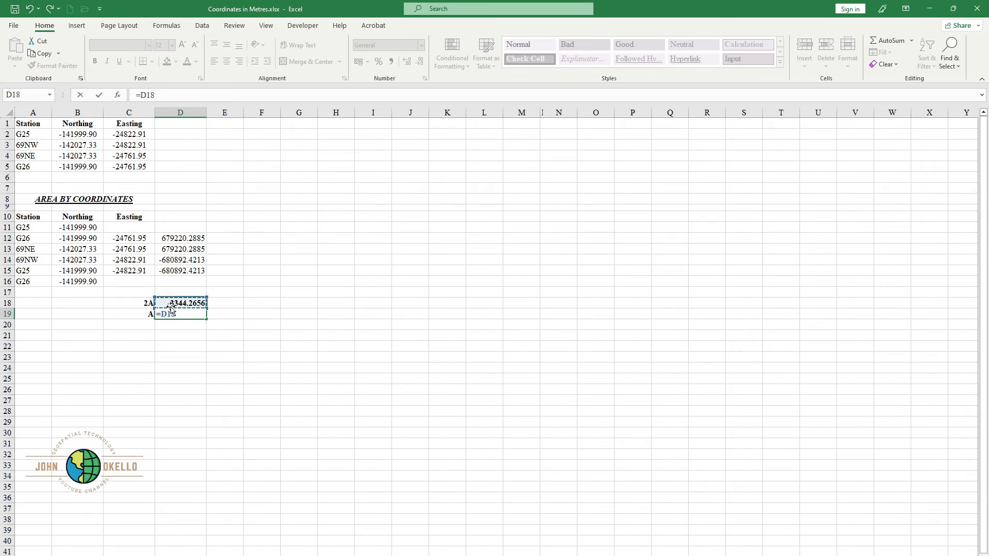
type("/2")
key("Return")
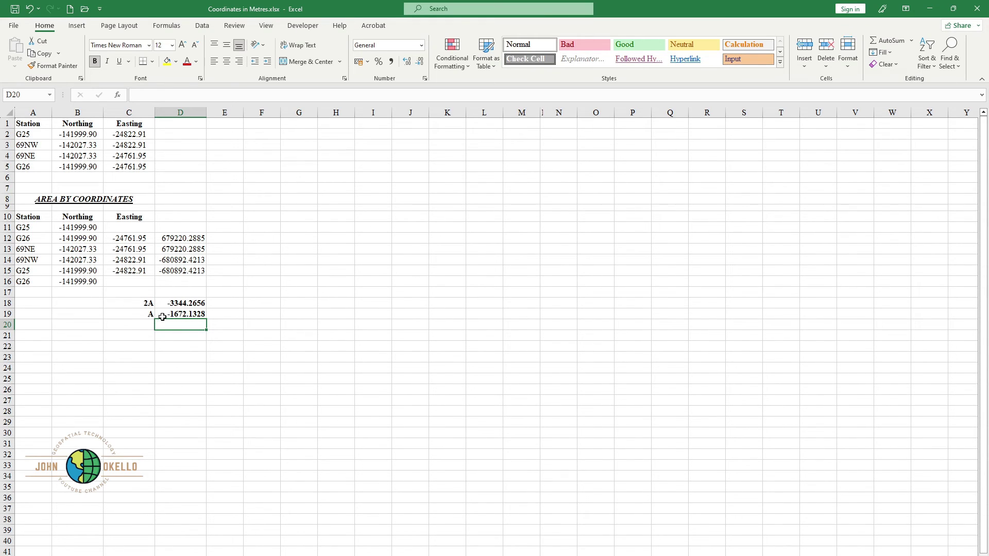
Edit the formula in D19 to =(D18/2)*-1 so the area's sign is reversed.
left_click(171, 314)
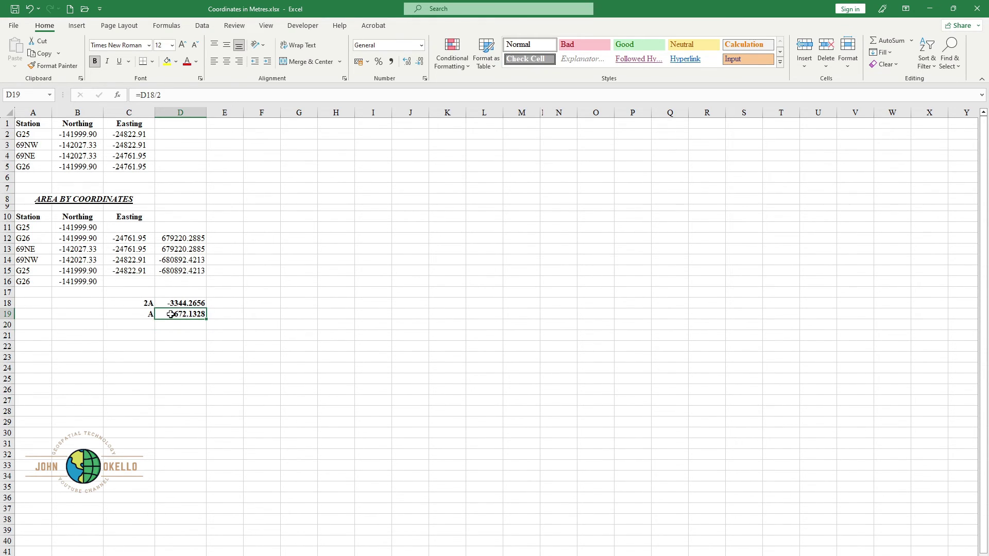
double_click(170, 314)
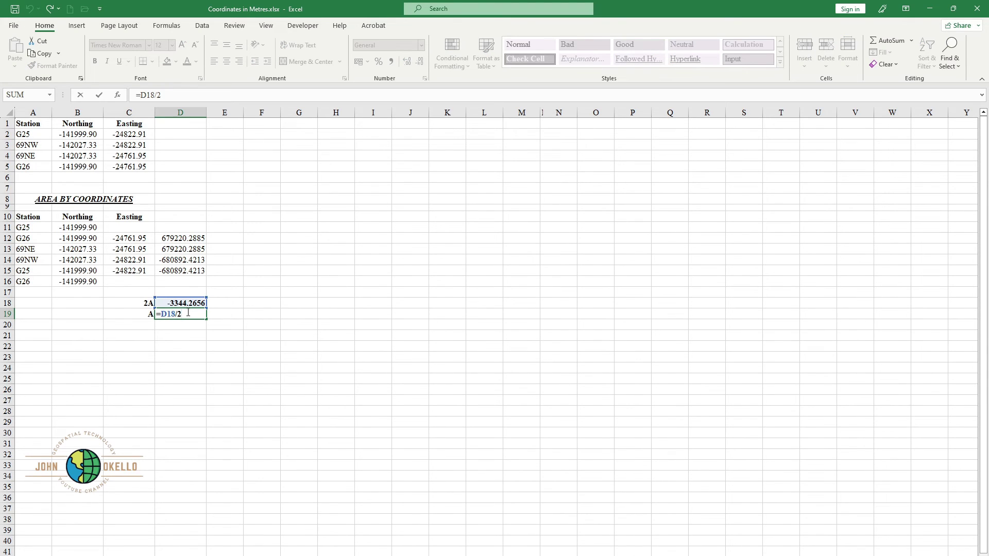
left_click(188, 313)
type("(")
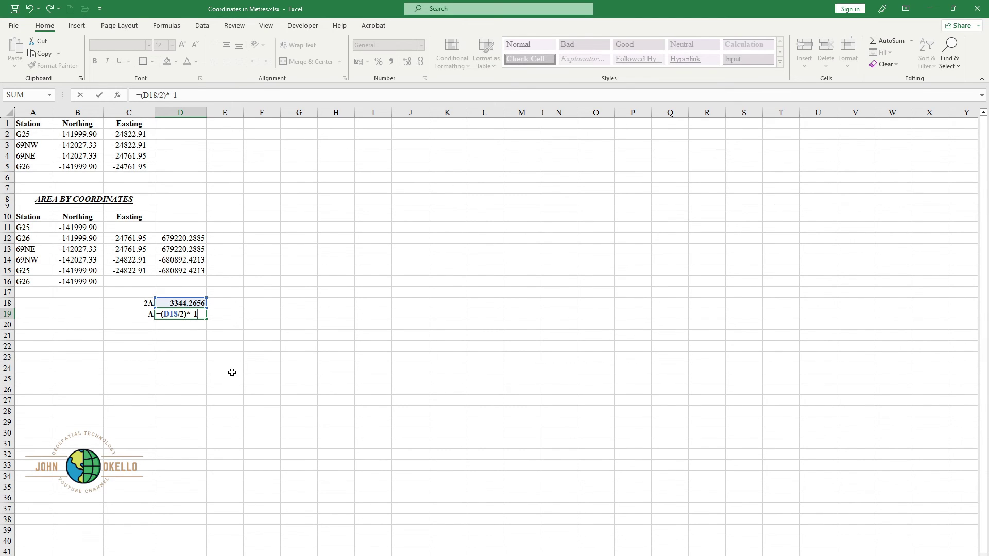
key("Return")
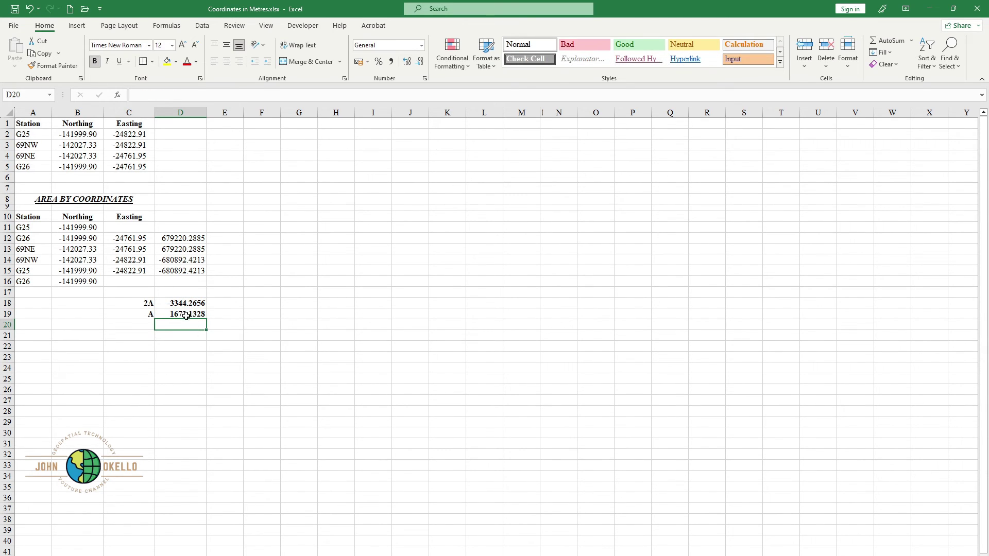
left_click(215, 315)
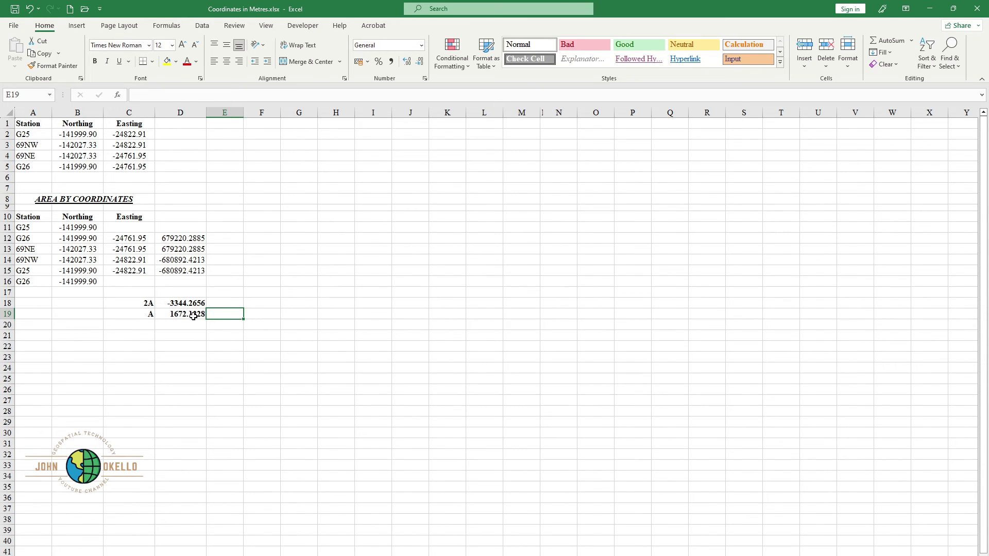
Enter the label Area = in C20, directly below the A label.
left_click(144, 337)
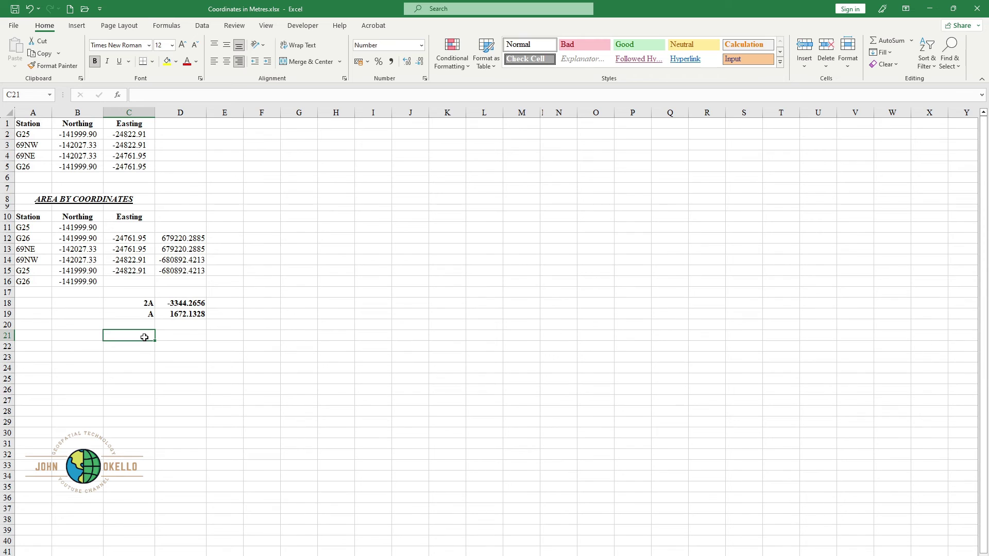
left_click(143, 326)
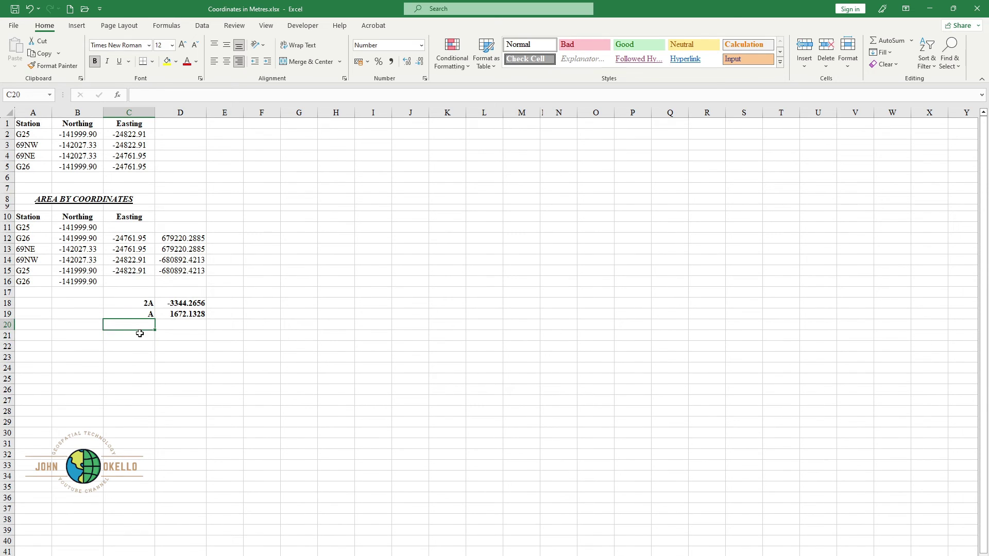
type("Are")
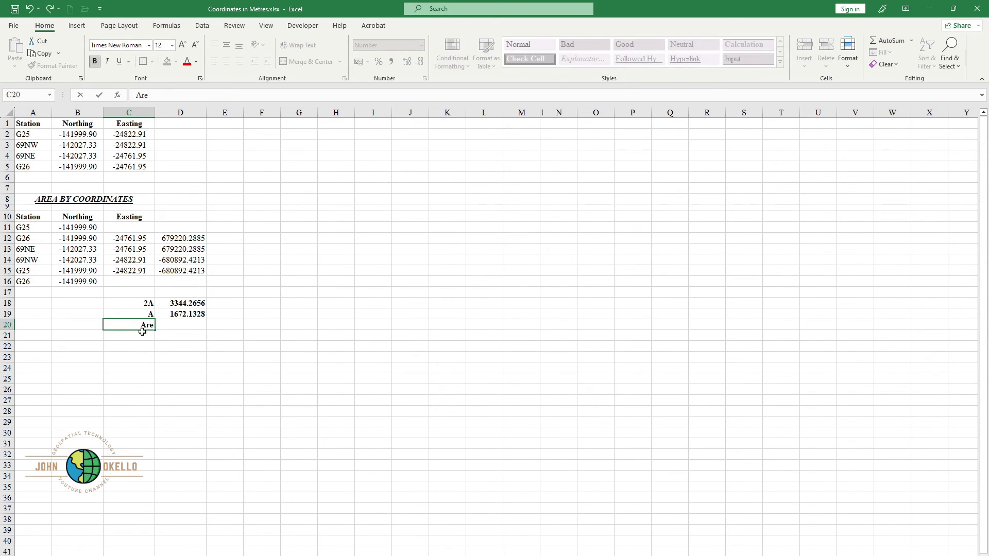
type("a =")
Enter the formula =D19 in D20 to repeat the area beside the Area = label.
left_click(175, 314)
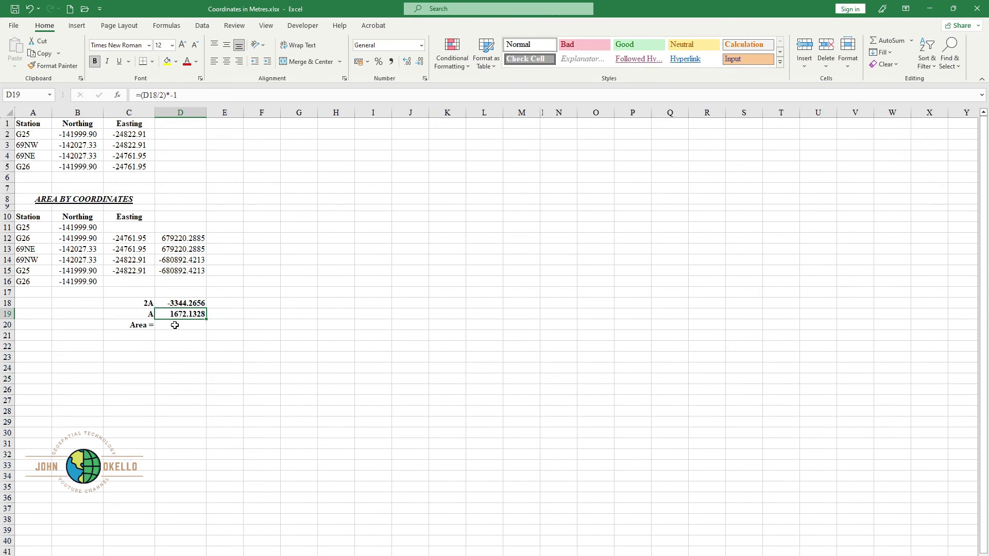
left_click(175, 326)
type("=")
left_click(184, 315)
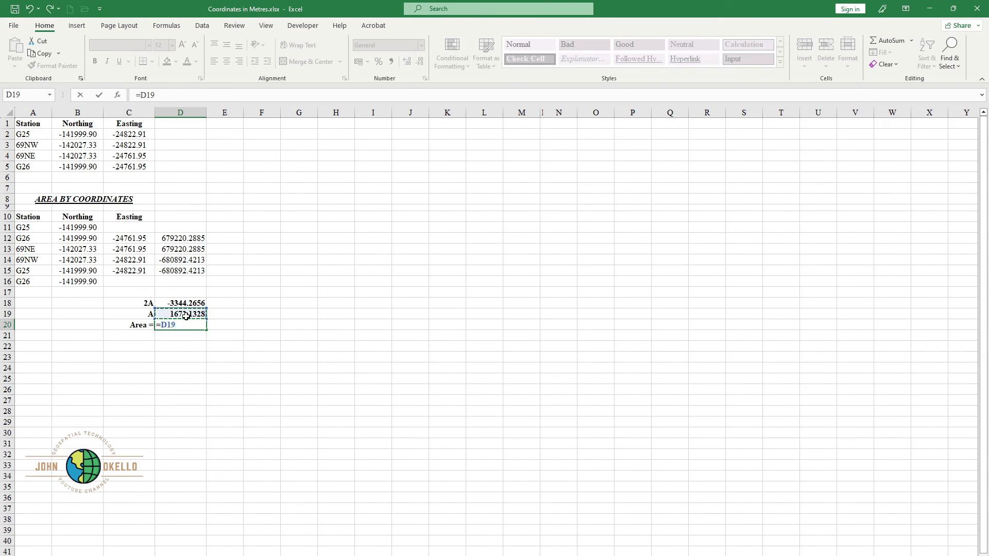
key("Return")
Enter the unit m2 in E20, beside the area value.
left_click(216, 326)
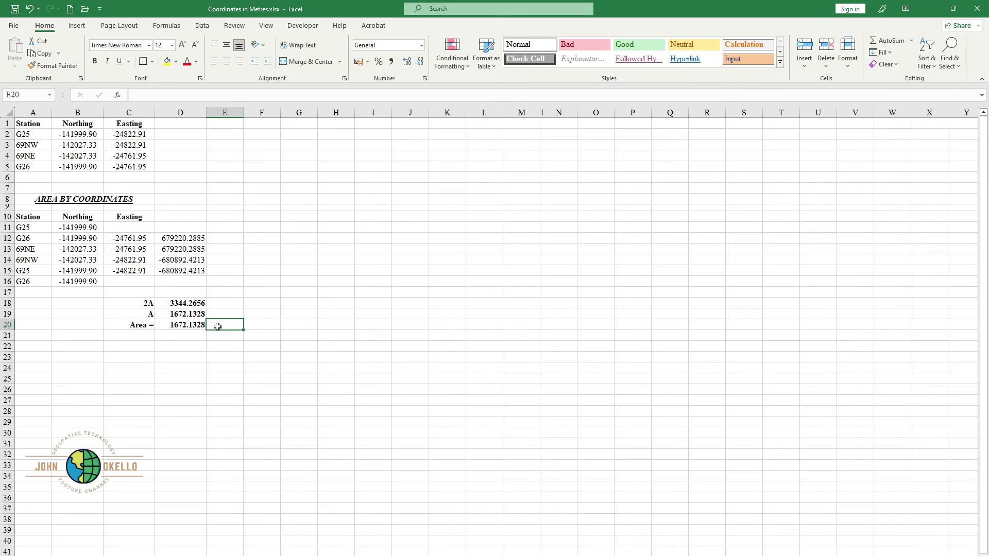
type("m")
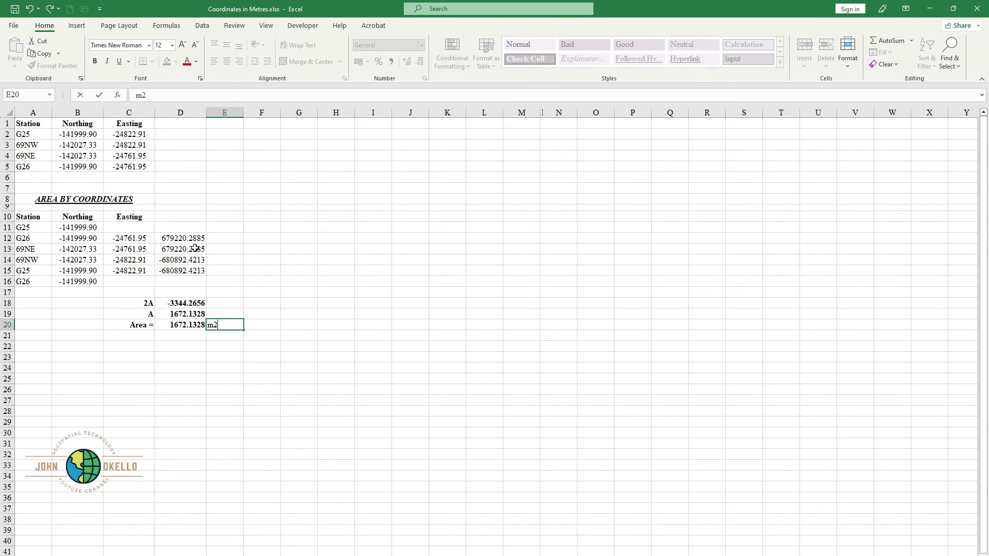
type("2")
left_click_drag(217, 328, 214, 325)
left_click(229, 330)
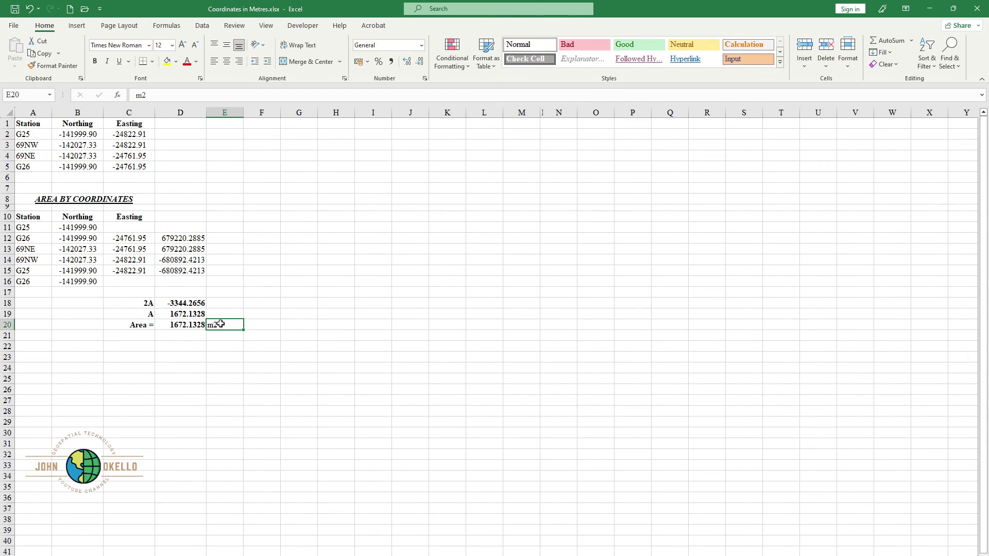
Format the 2 of the m2 unit in E20 as superscript.
double_click(222, 325)
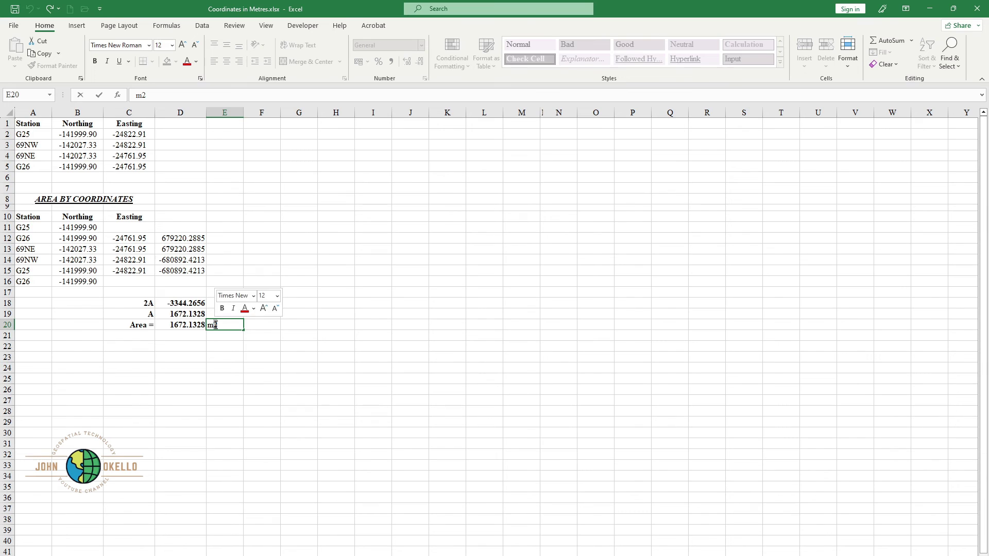
right_click(216, 325)
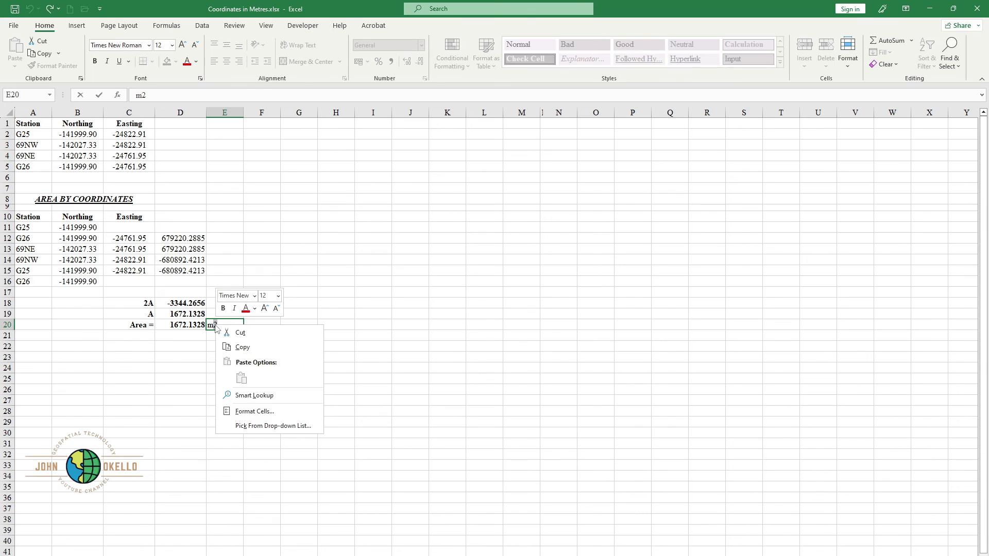
left_click(250, 411)
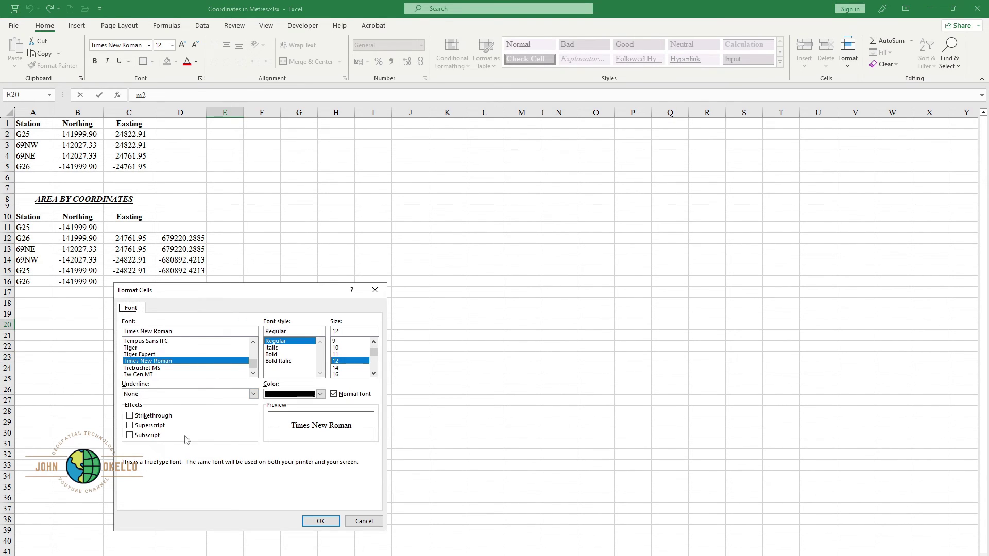
left_click(130, 425)
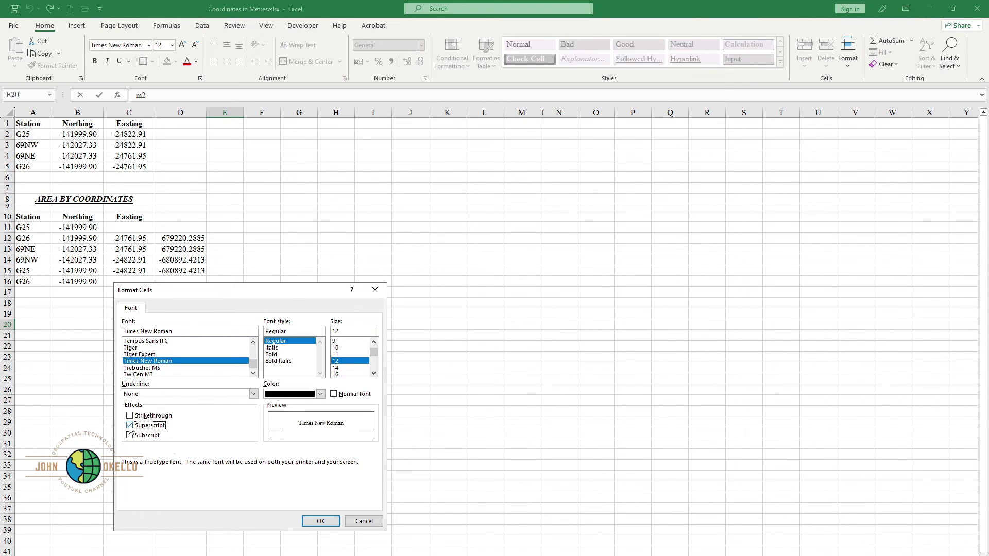
left_click(309, 520)
left_click(229, 388)
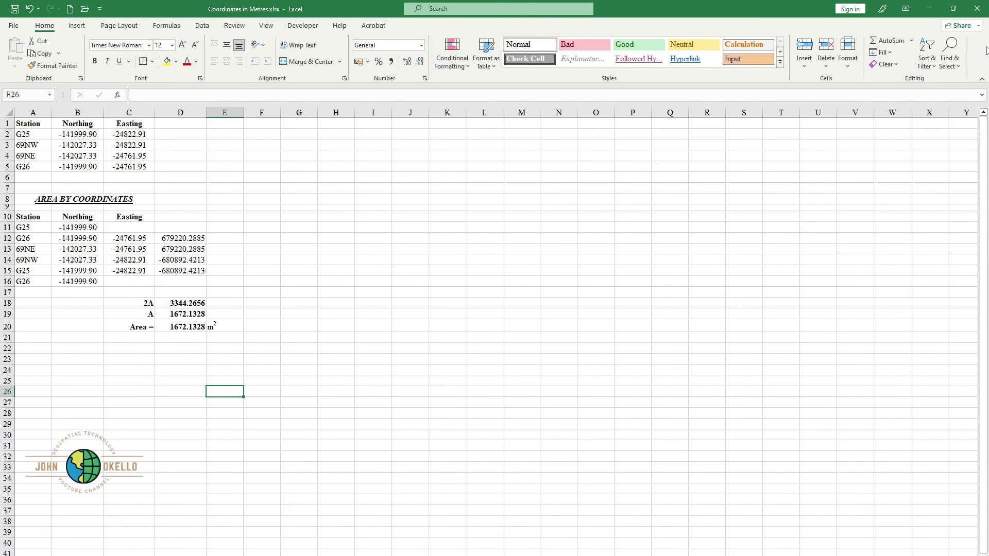
Restore the workbook to a smaller window beside the Plotting.pdf plan and place the fx-82ES calculator over the plan.
left_click(953, 9)
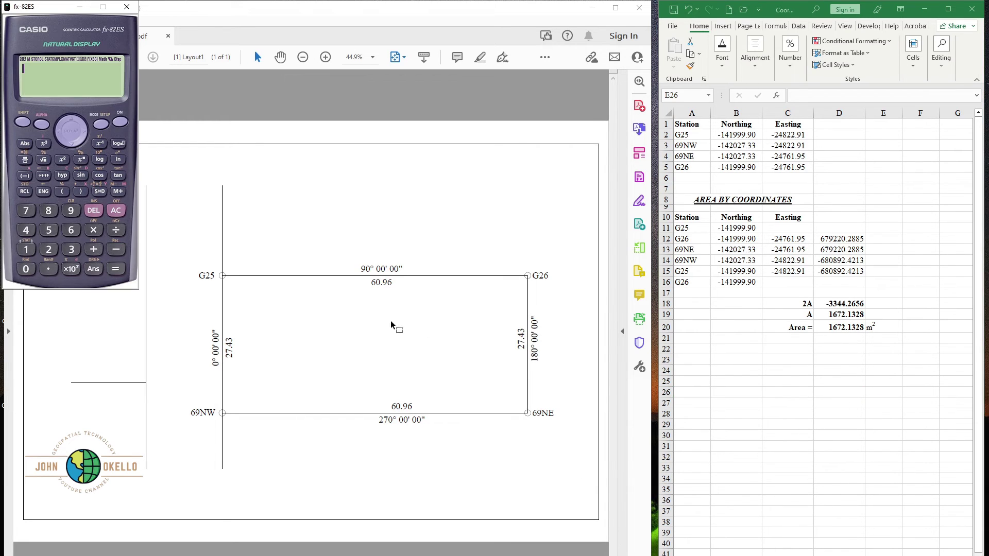
left_click_drag(58, 8, 635, 305)
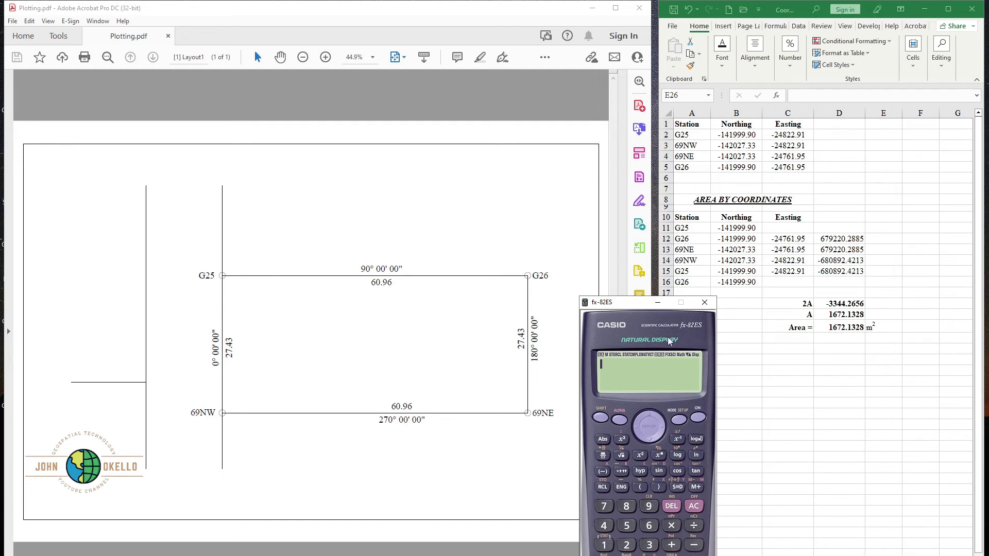
left_click_drag(669, 342, 339, 241)
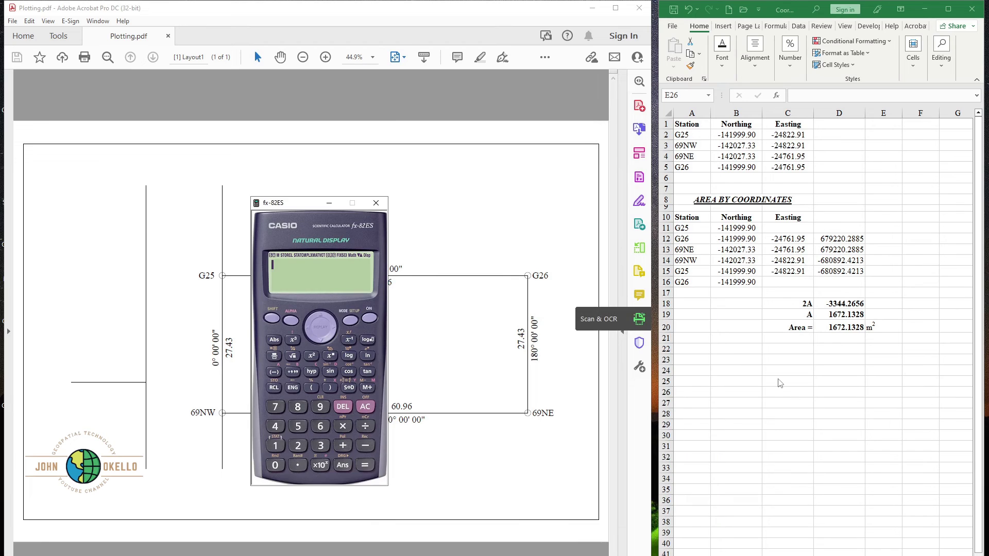
Enter the label A= in C24, below the coordinate area results.
left_click(776, 370)
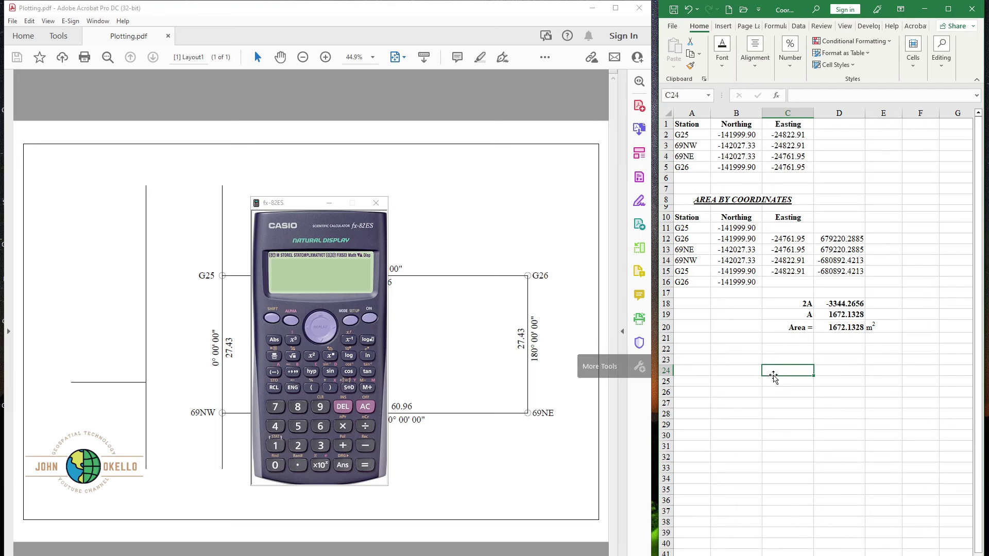
left_click(780, 363)
left_click(782, 371)
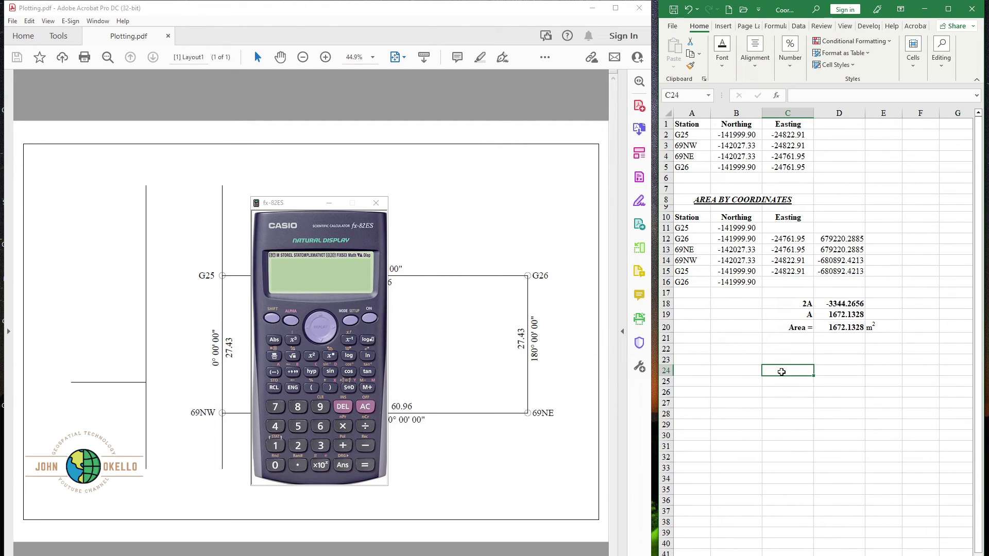
type("a")
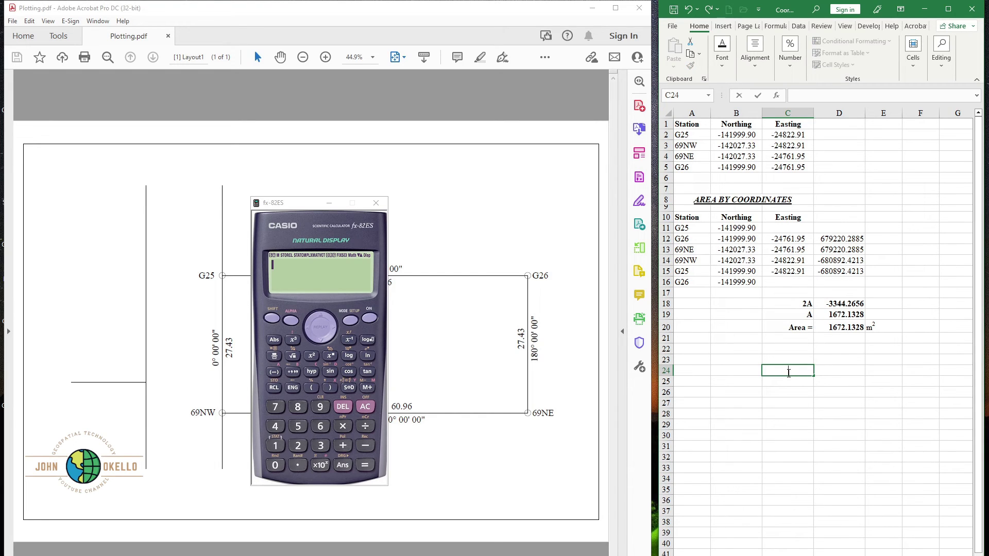
left_click(824, 370)
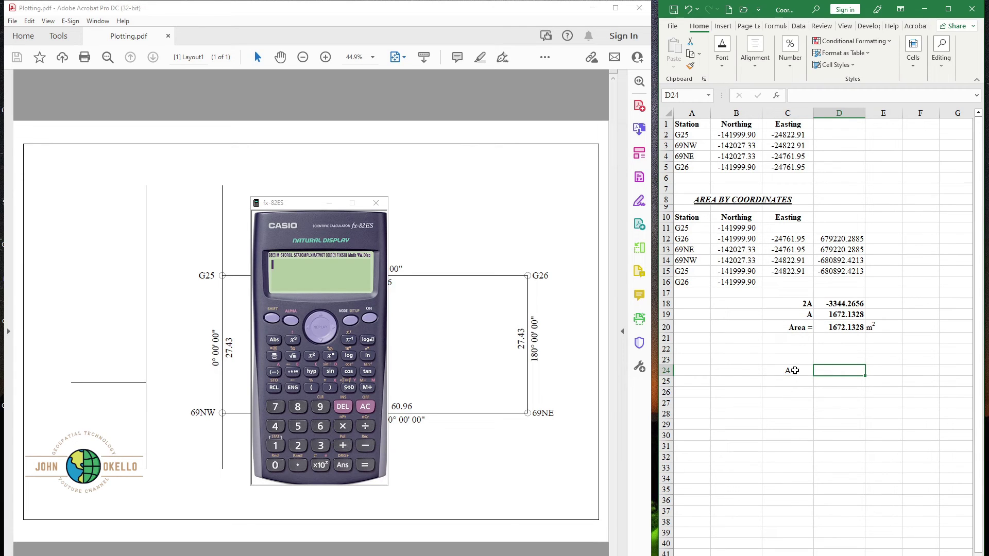
left_click(795, 370)
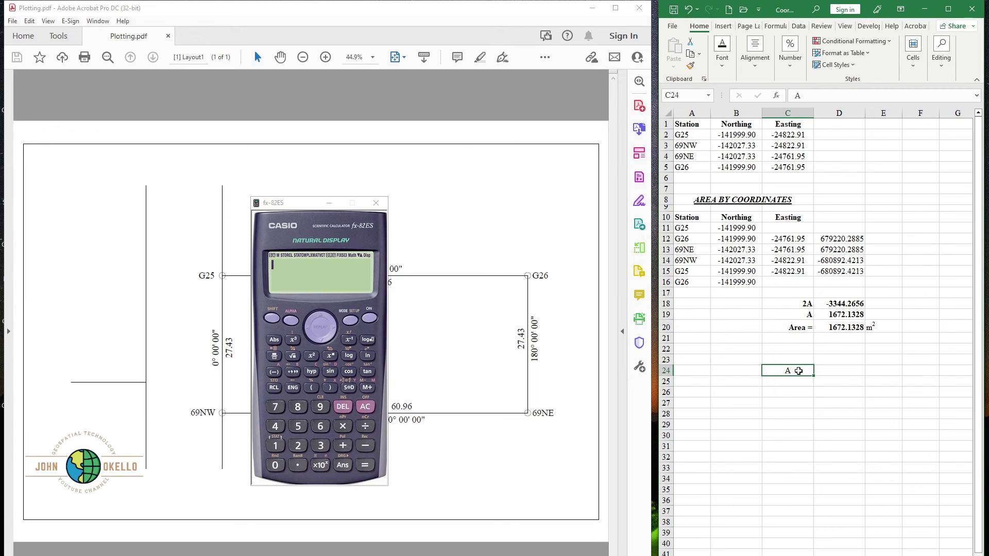
double_click(798, 370)
type("=")
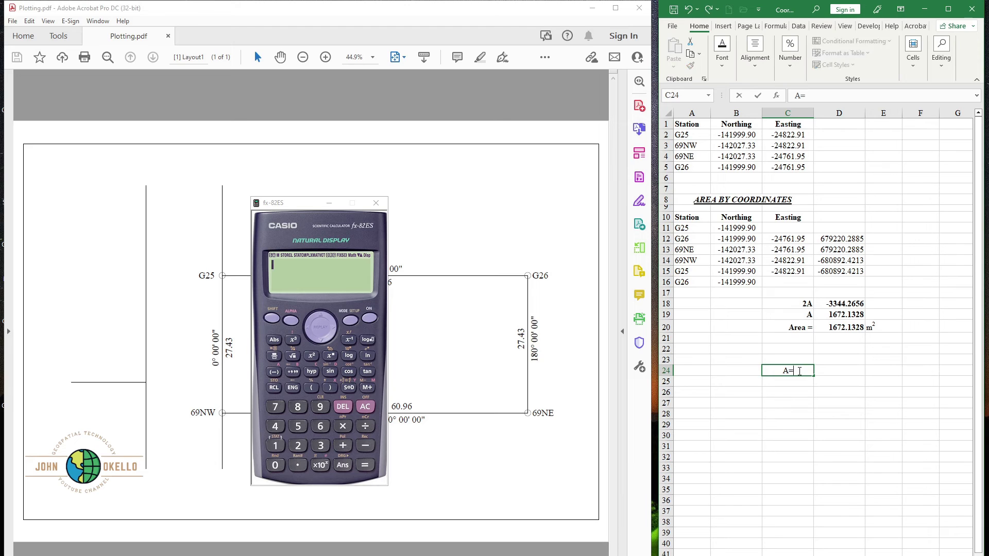
Enter the rectangle area expression L x W as text in D24, beside the A= label.
left_click(832, 369)
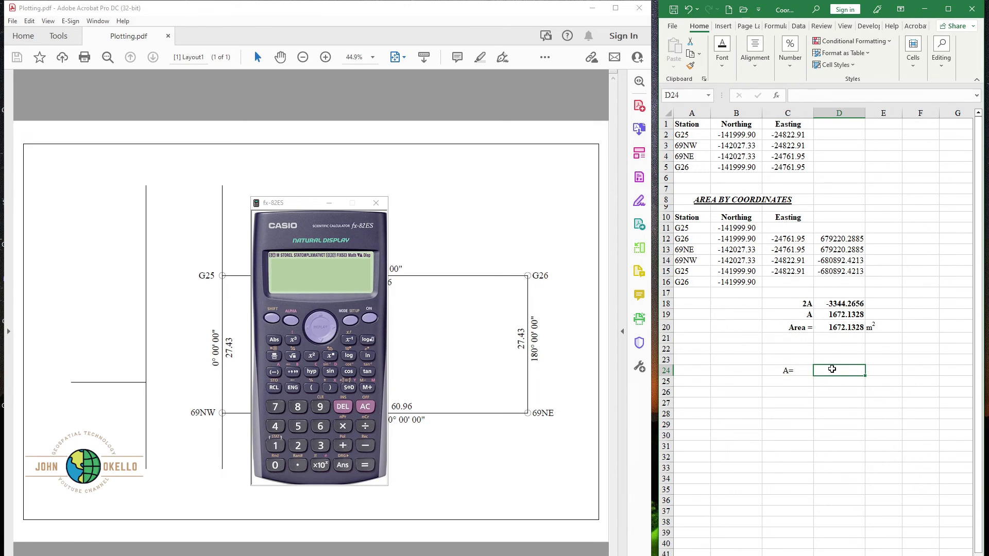
type("1x")
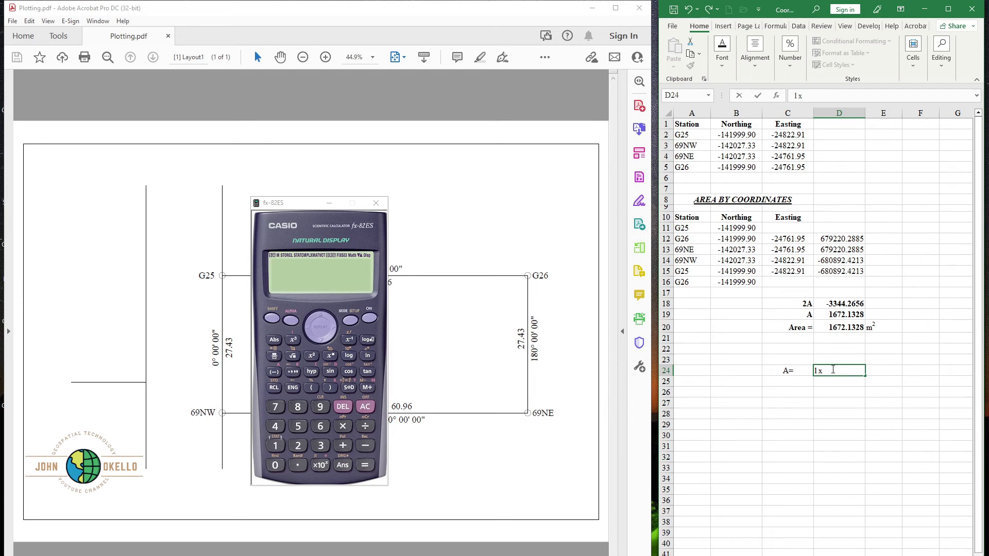
key("BackSpace")
type("L XW")
key("BackSpace")
type("X")
key("BackSpace")
key("BackSpace")
key("BackSpace")
type("xW")
left_click(826, 370)
left_click(811, 384)
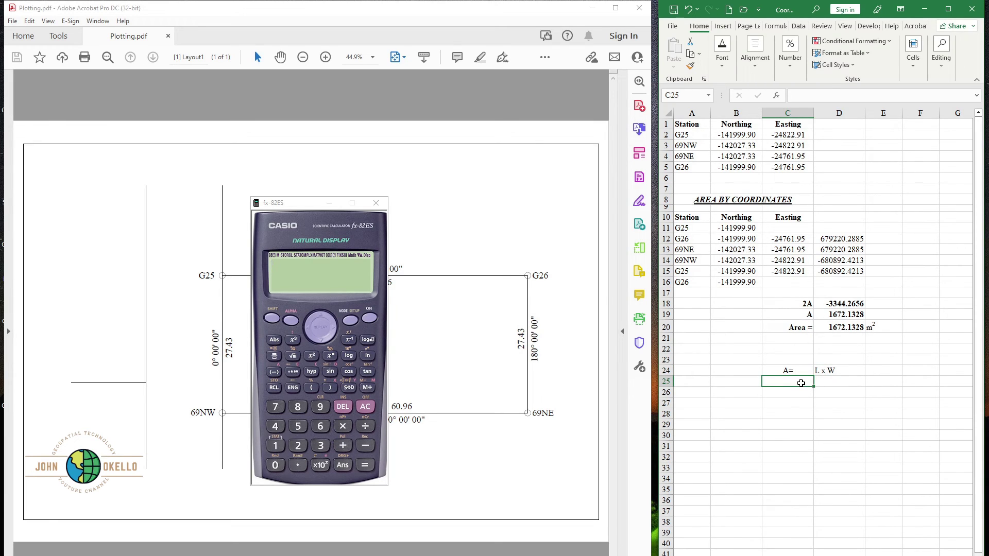
Enter the formula =60.96*27.43 in D25, using the plan's length and width, with the calculator moved clear of the dimensions.
left_click(827, 383)
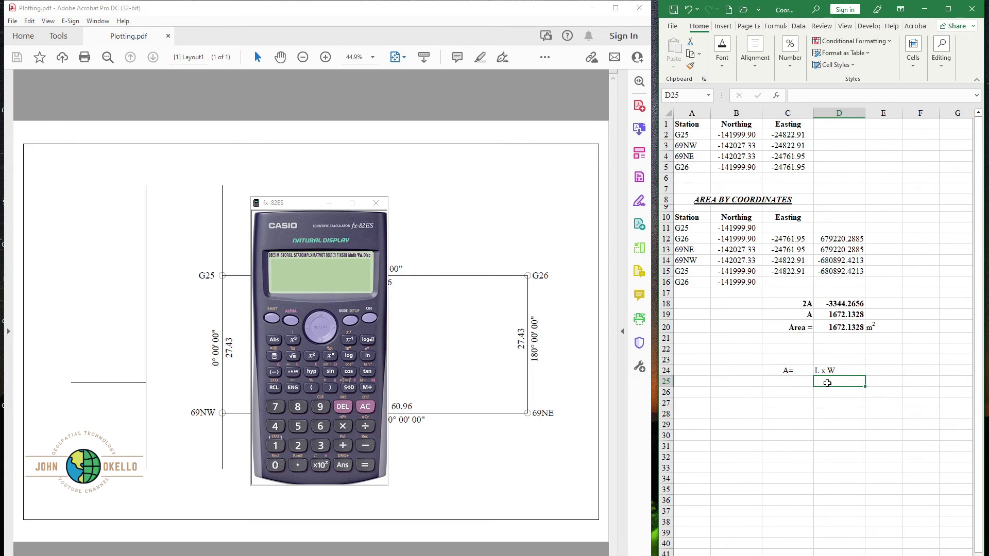
type("=")
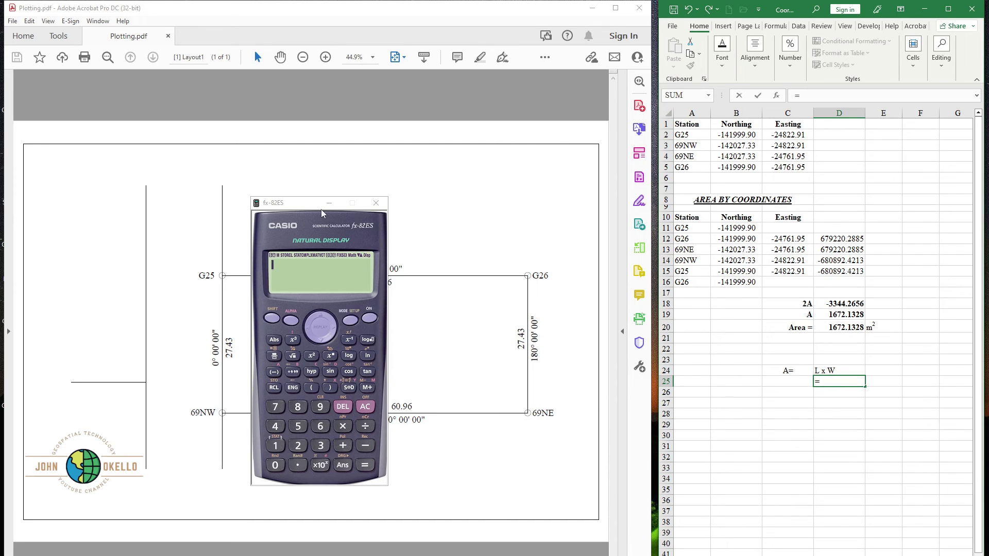
left_click_drag(324, 203, 230, 150)
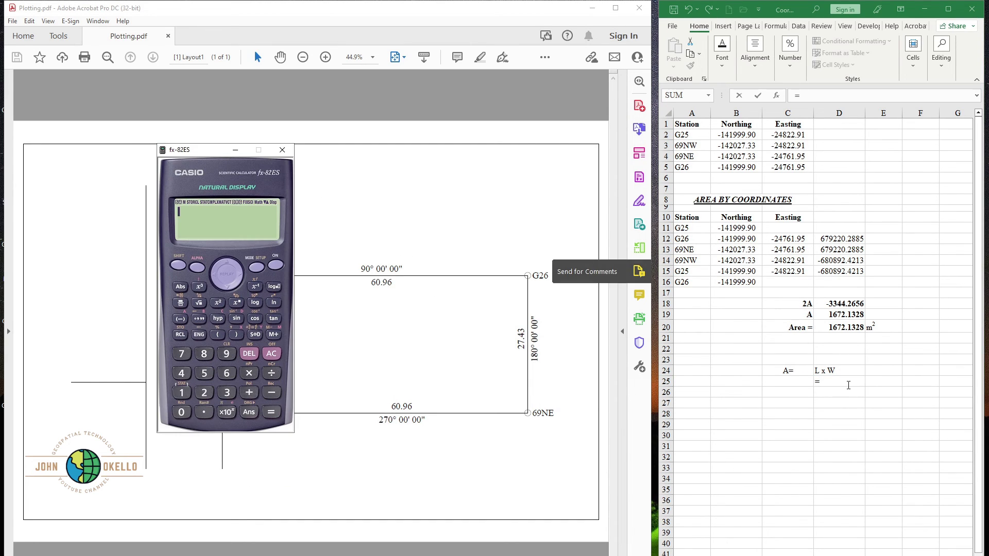
left_click(844, 381)
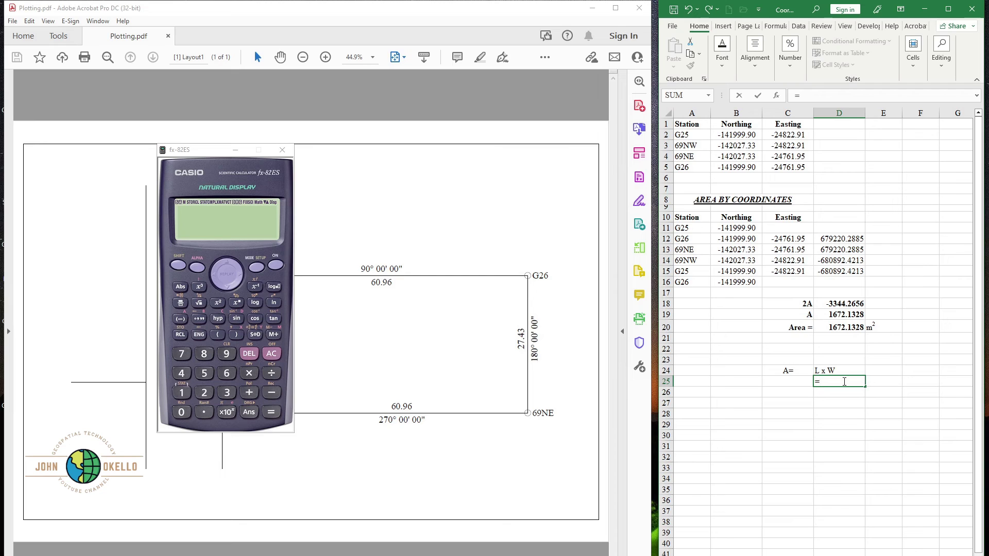
type("60.96*27.43")
key("Return")
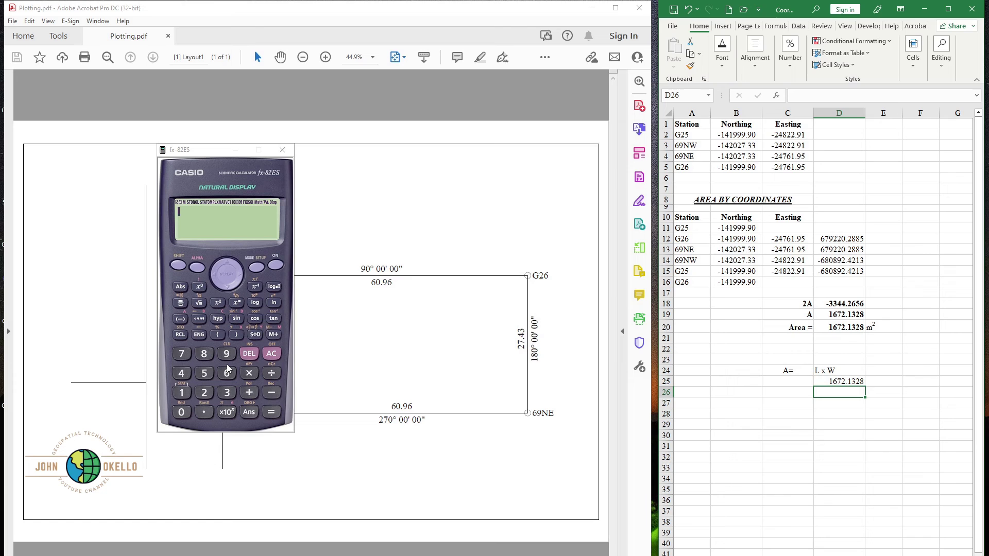
Calculate 60.96 × 27.43 on the fx-82ES calculator to check the area.
type("60.")
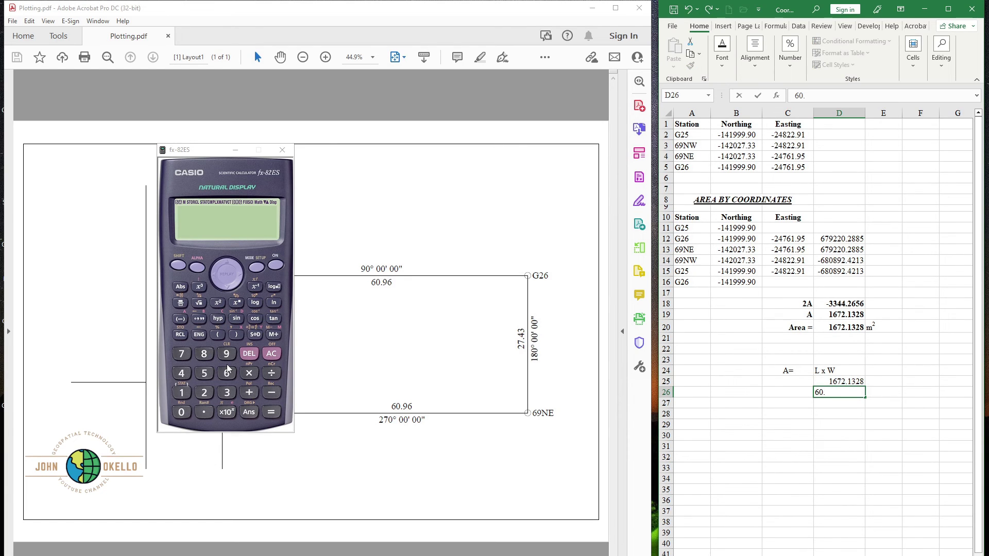
key("Escape")
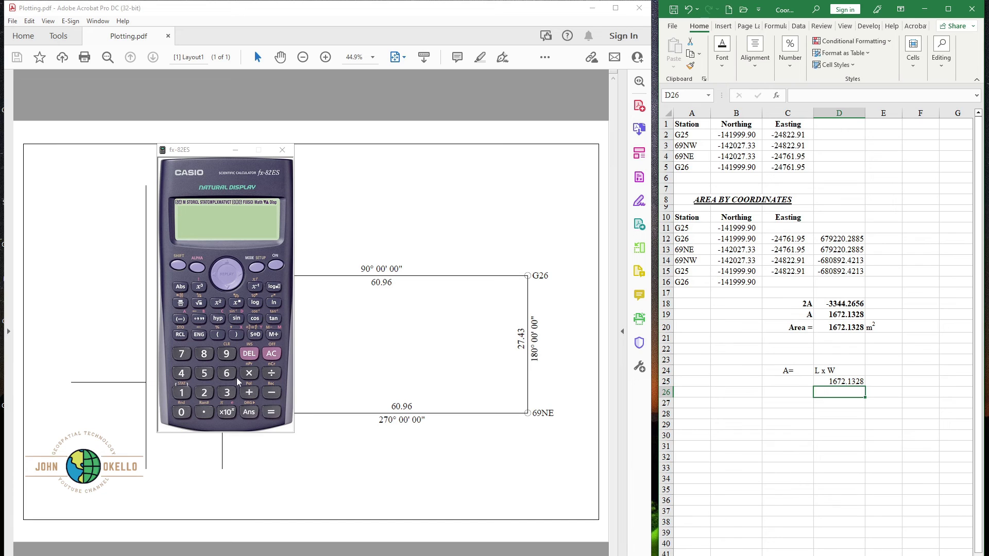
left_click(208, 257)
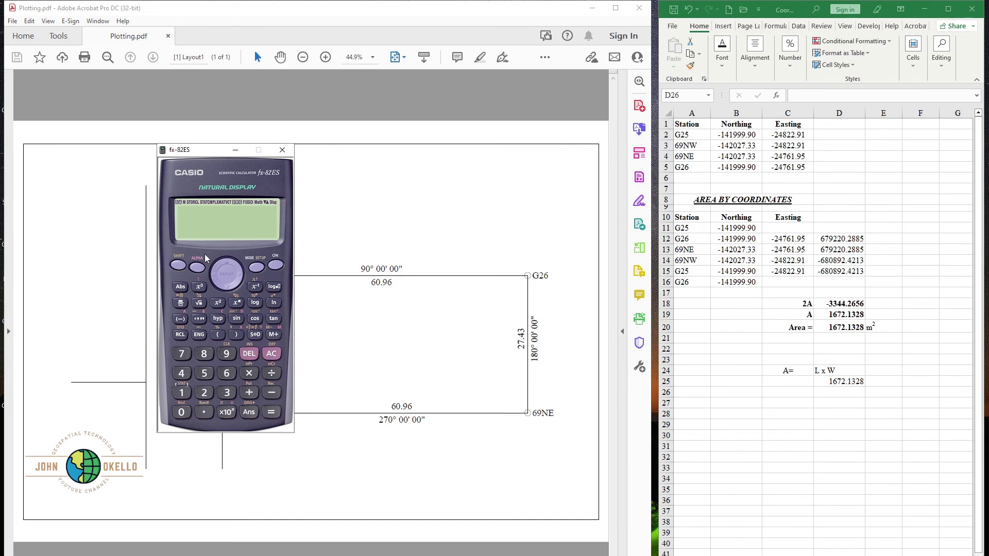
left_click(230, 367)
type("0.")
type("96*")
type("27.")
type("43")
key("Return")
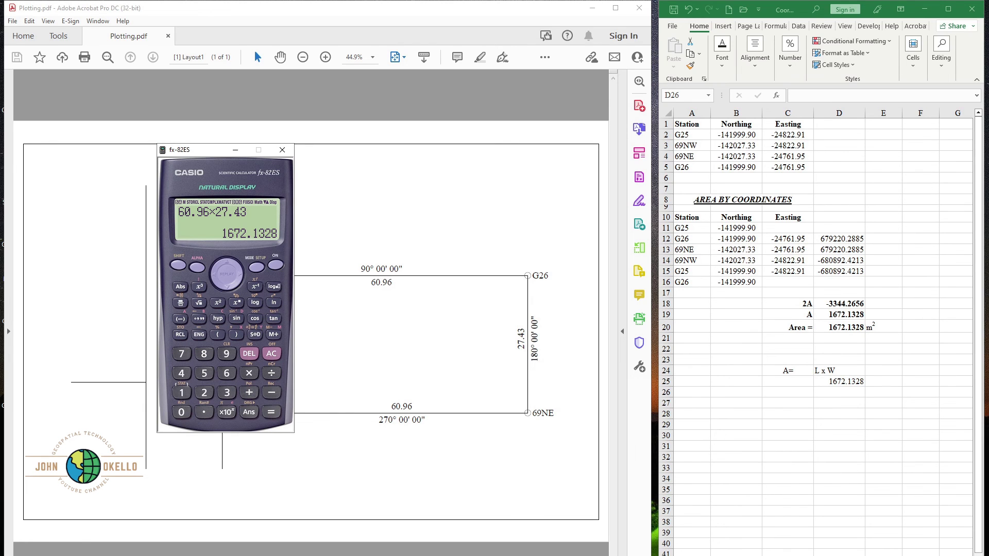
Switch to the Plotting drawing in Civil 3D and start an area measurement at corner G25, checking the object snap options.
key("alt+Tab")
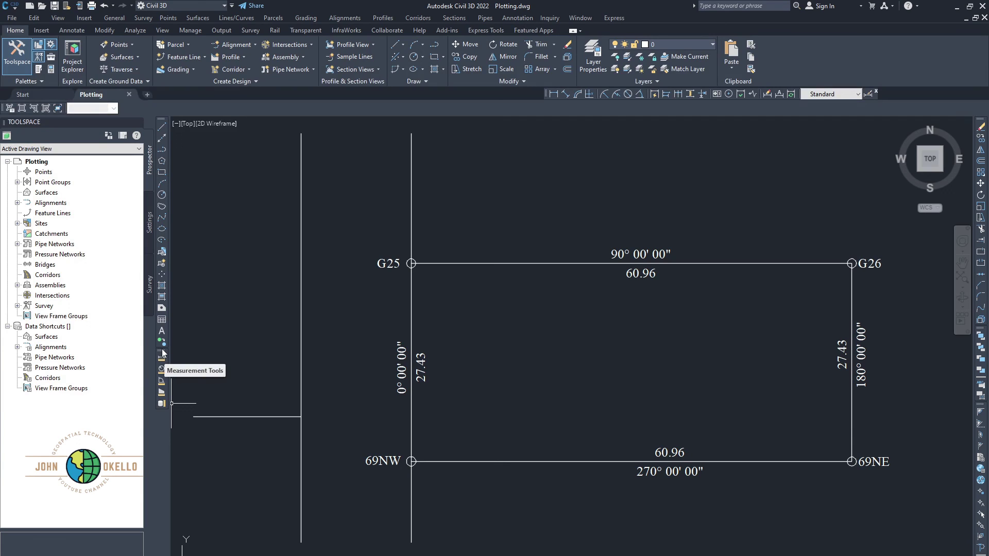
left_click(163, 398)
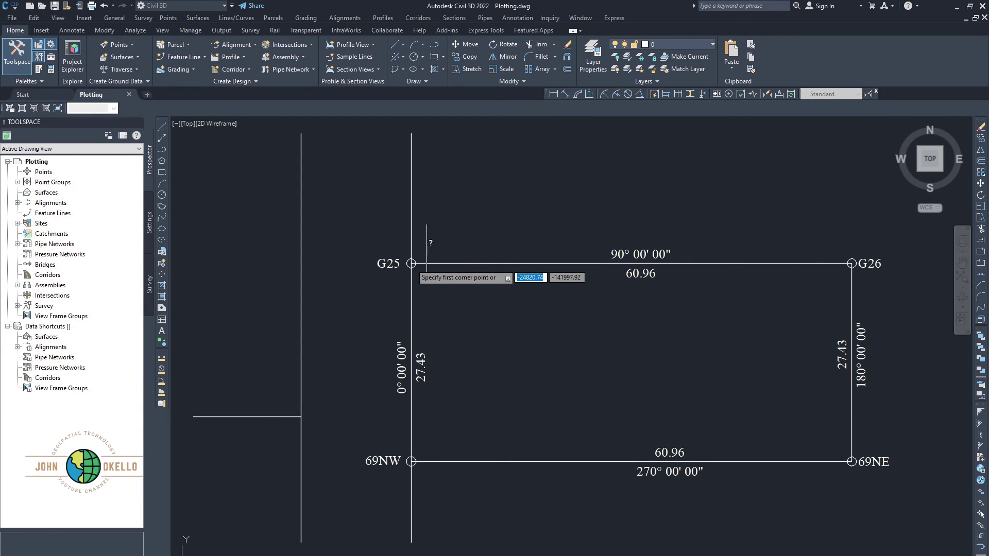
scroll(412, 261, "up", 2)
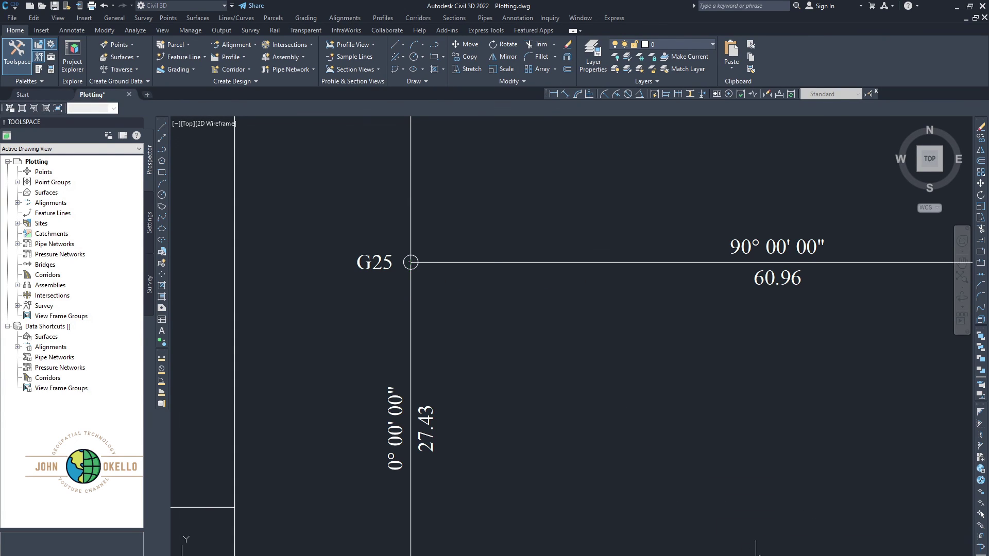
right_click(756, 555, "shift")
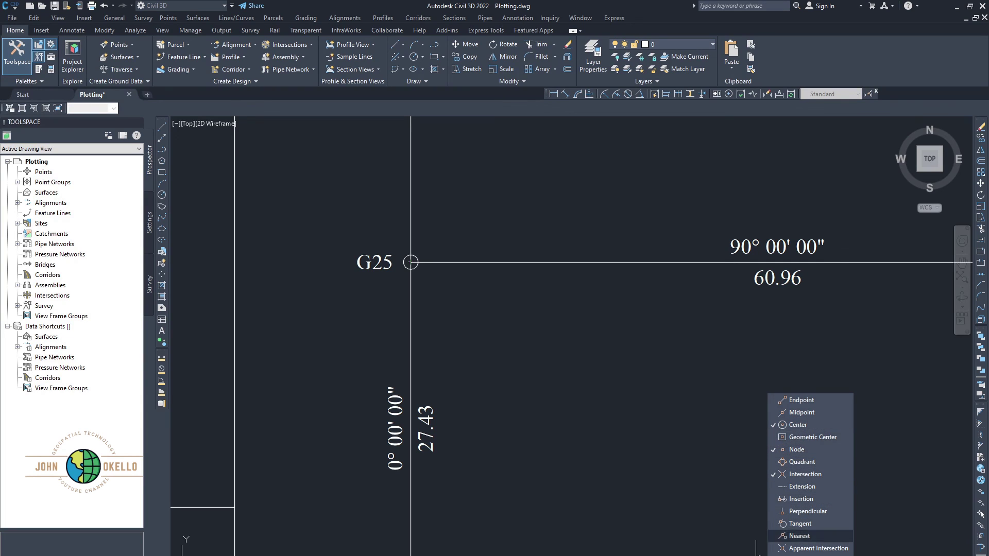
left_click(804, 549)
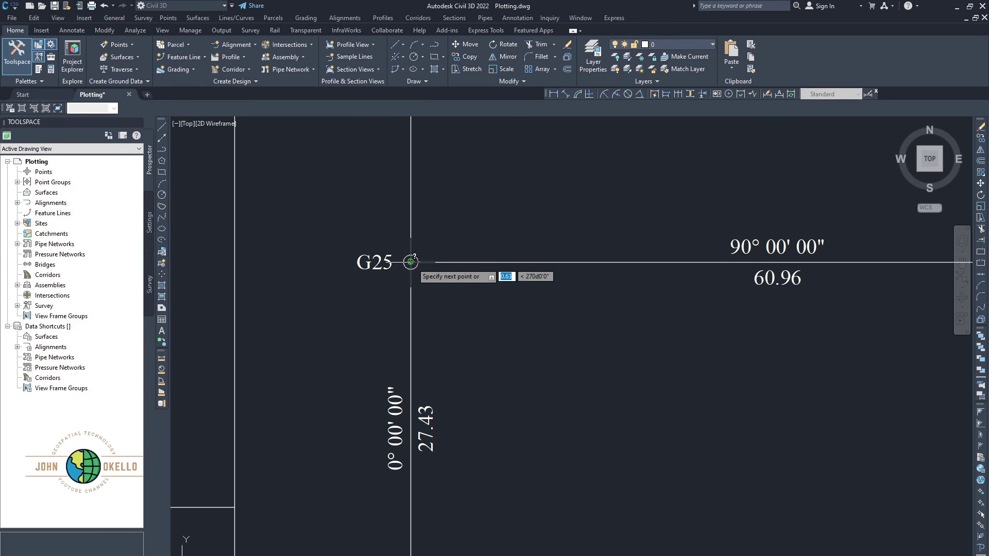
left_click(410, 262)
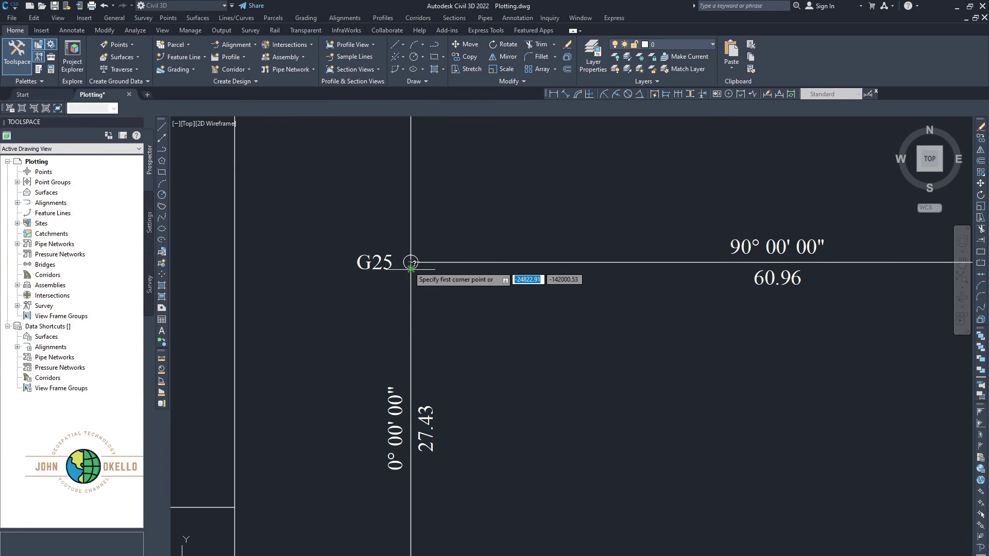
Measure the parcel's area by picking the corner centres G25, G26, 69NE and 69NW in order.
left_click(410, 262)
scroll(411, 262, "down", 4)
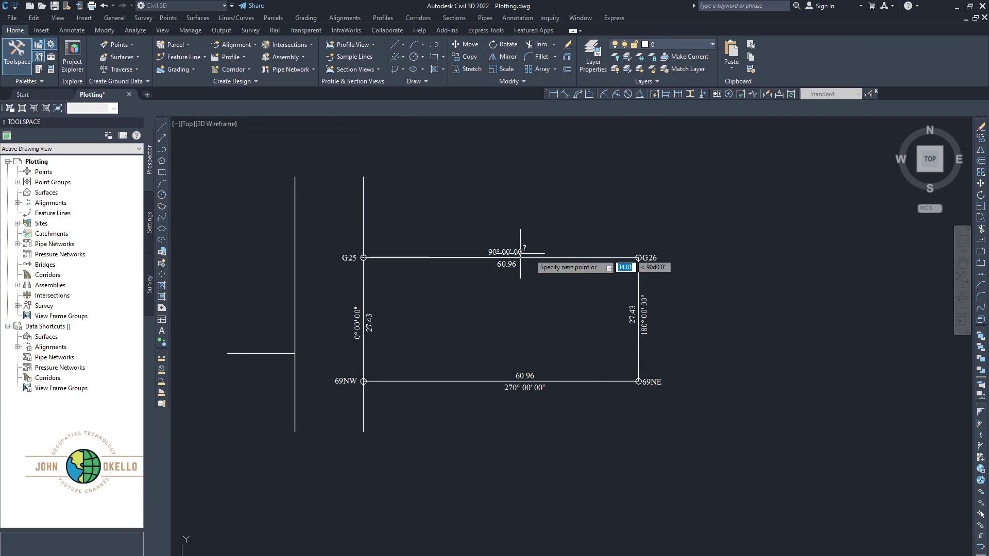
scroll(638, 255, "up", 2)
left_click(639, 255)
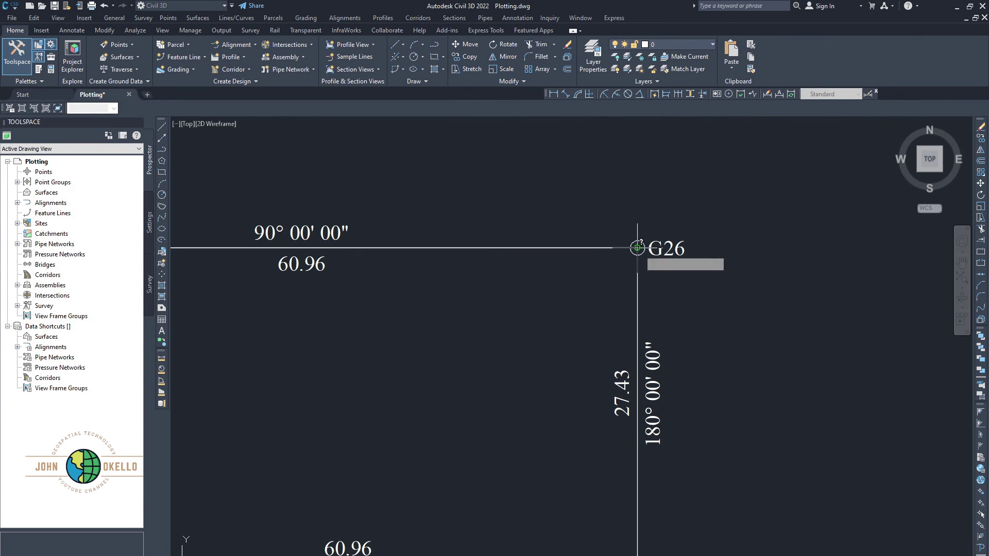
scroll(638, 254, "down", 2)
scroll(645, 334, "up", 5)
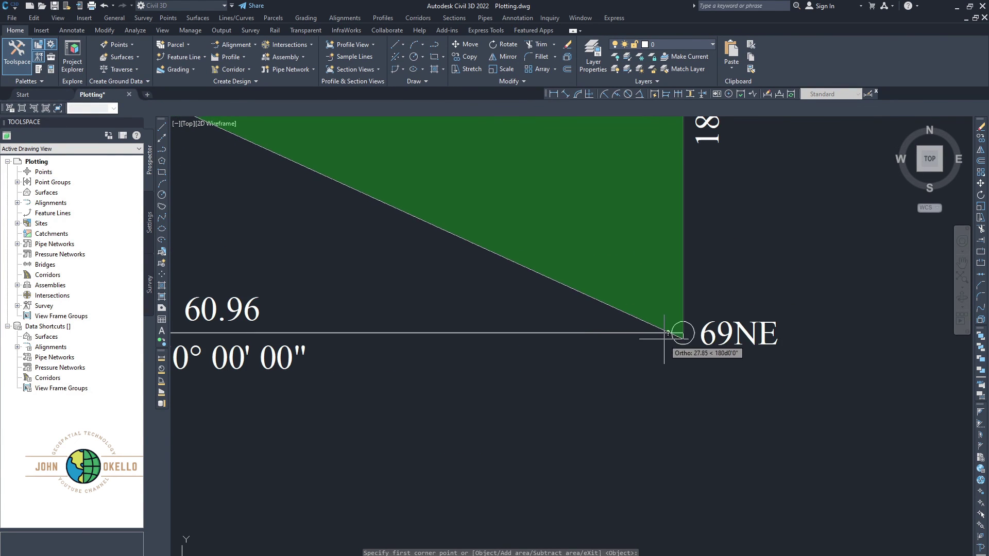
left_click(683, 333)
scroll(683, 332, "down", 5)
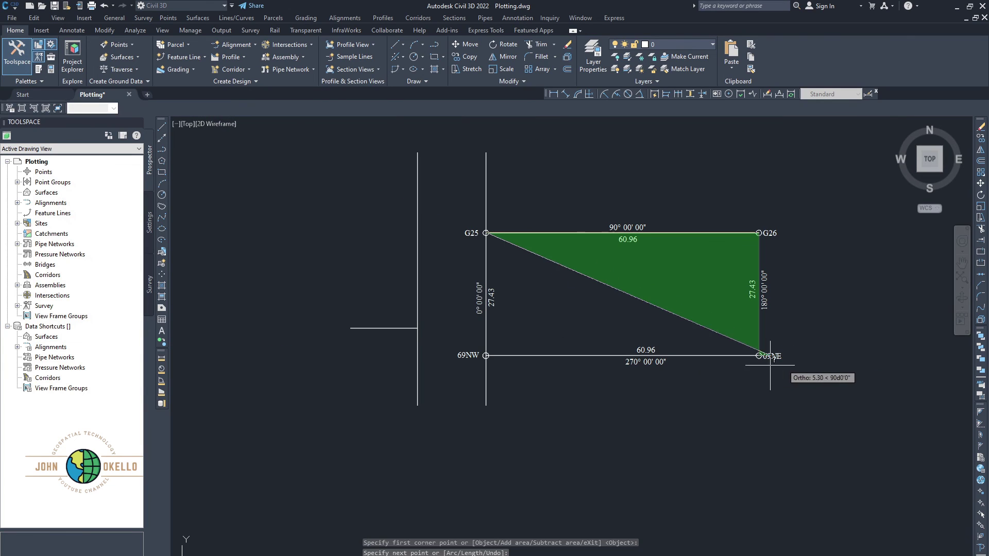
scroll(486, 356, "up", 2)
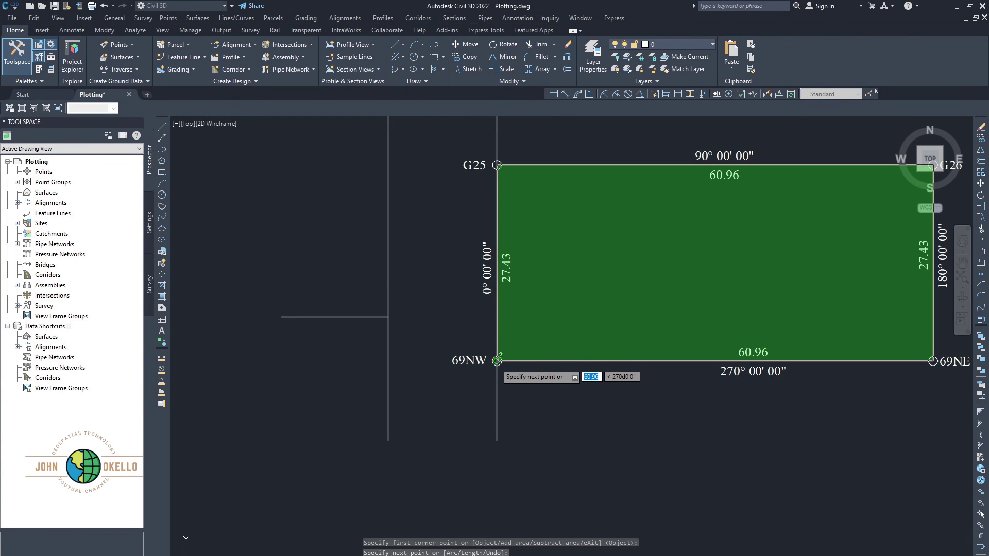
left_click(497, 361)
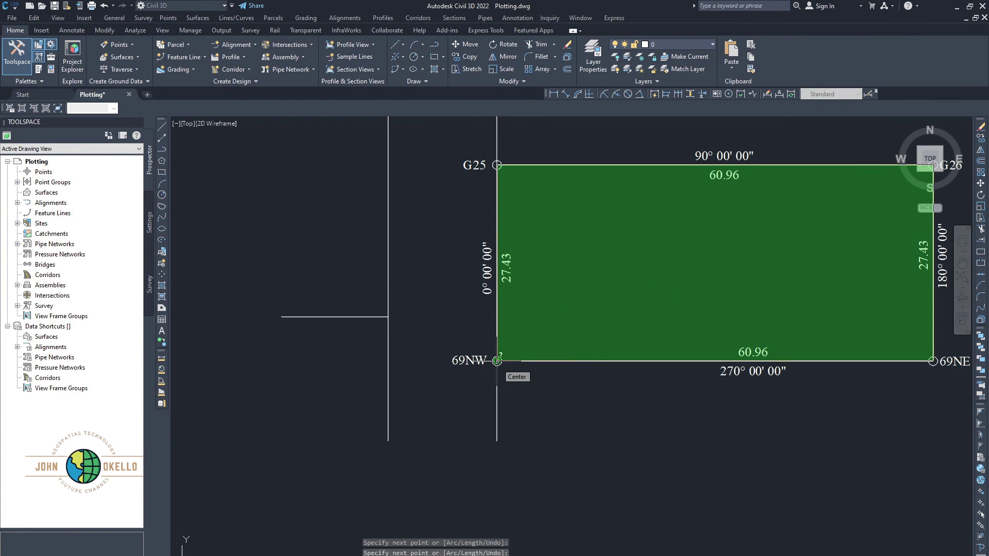
key("Return")
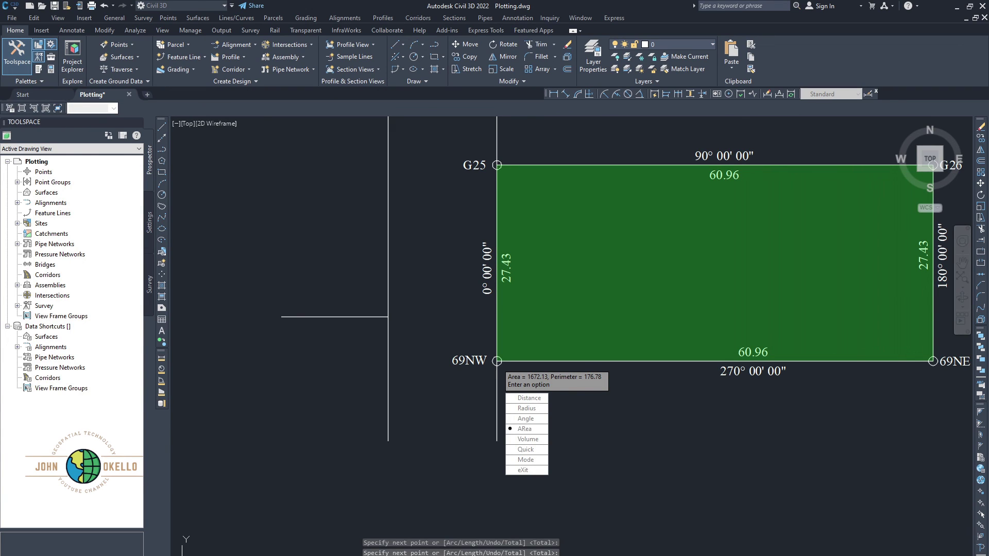
Switch back to the Excel coordinates workbook and maximize its window.
mouse_move(626, 555)
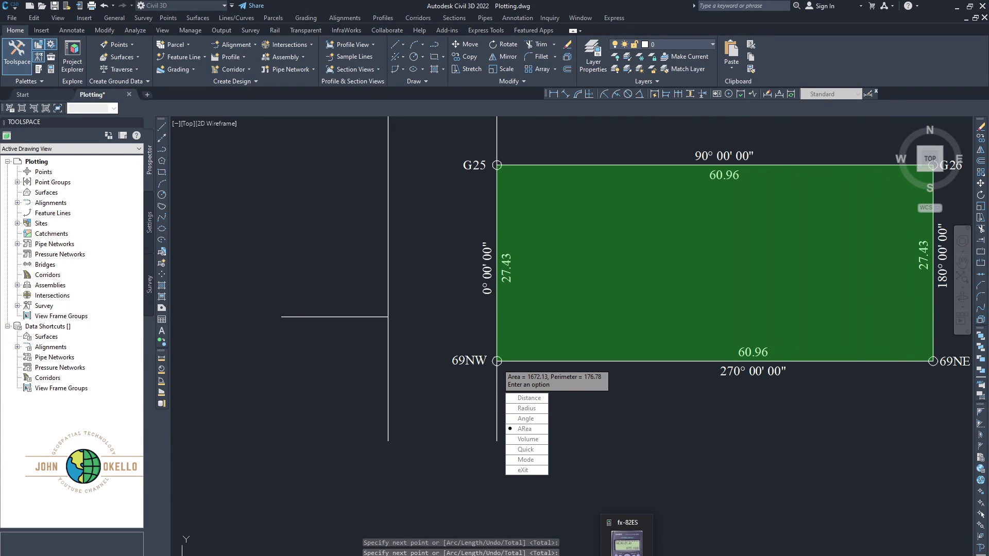
left_click(435, 547)
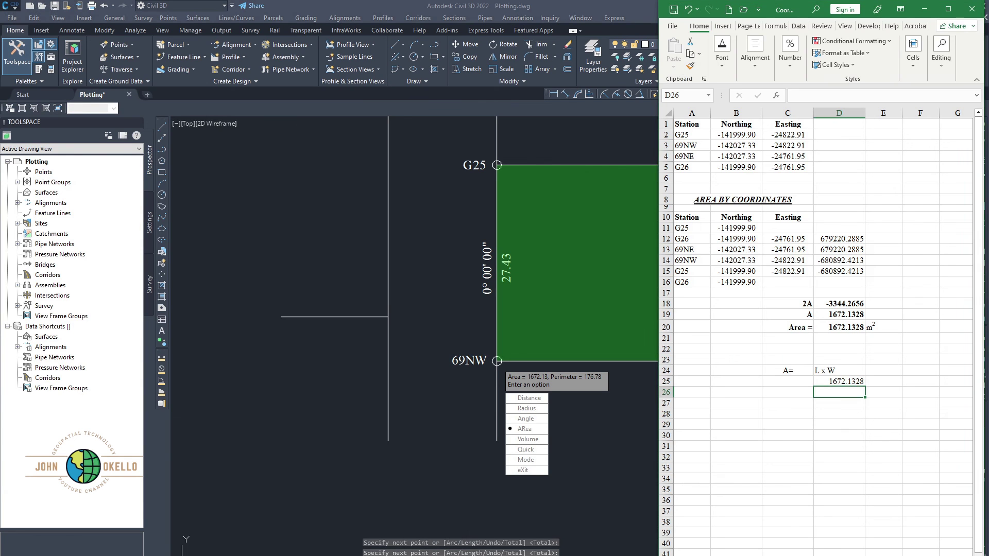
left_click(947, 10)
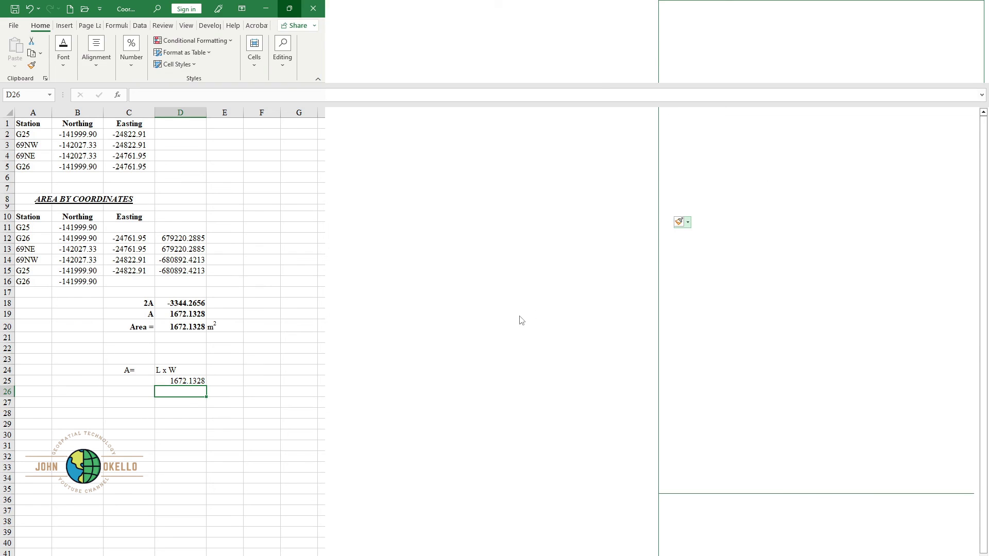